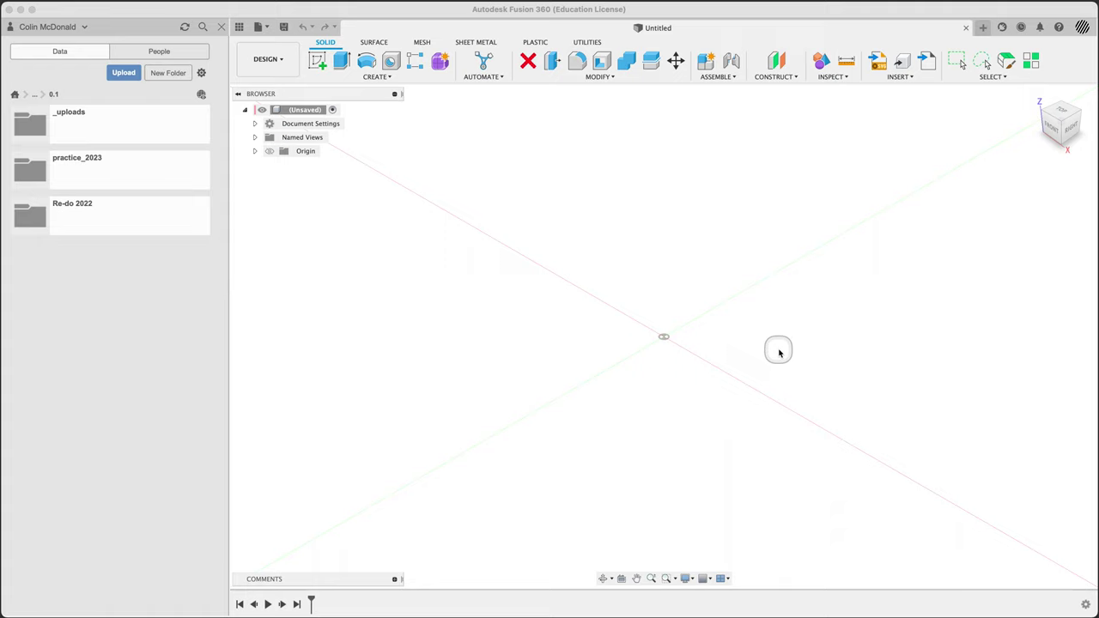
Upload the KtPlates_2023_start F3D file into the 0.1 project and dismiss the upload notices
middle_click_drag(781, 356, 655, 335)
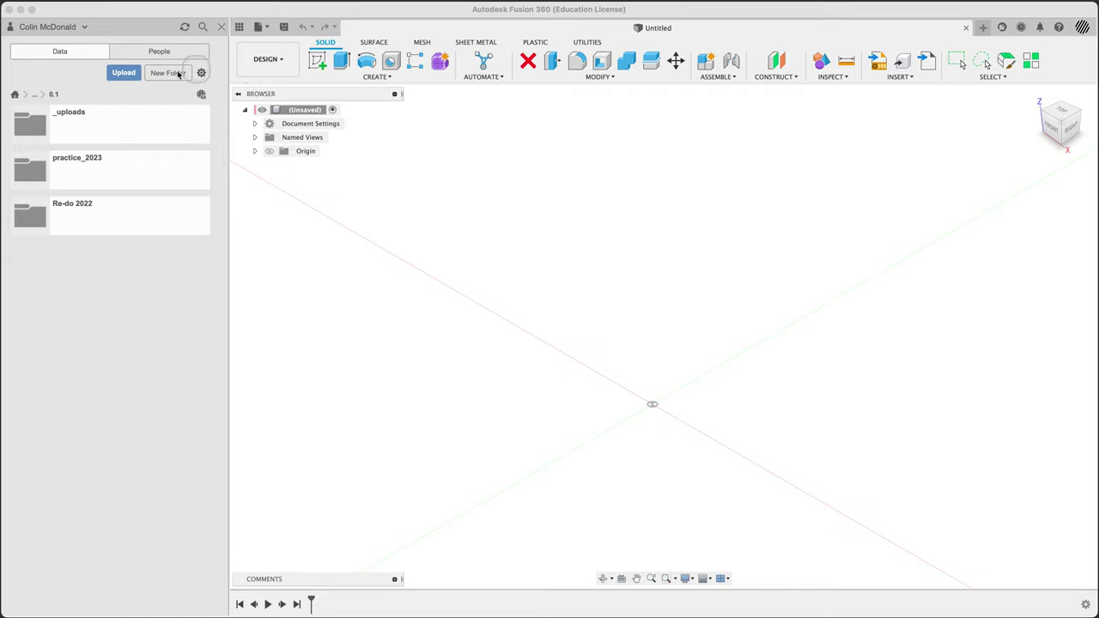
left_click(539, 320)
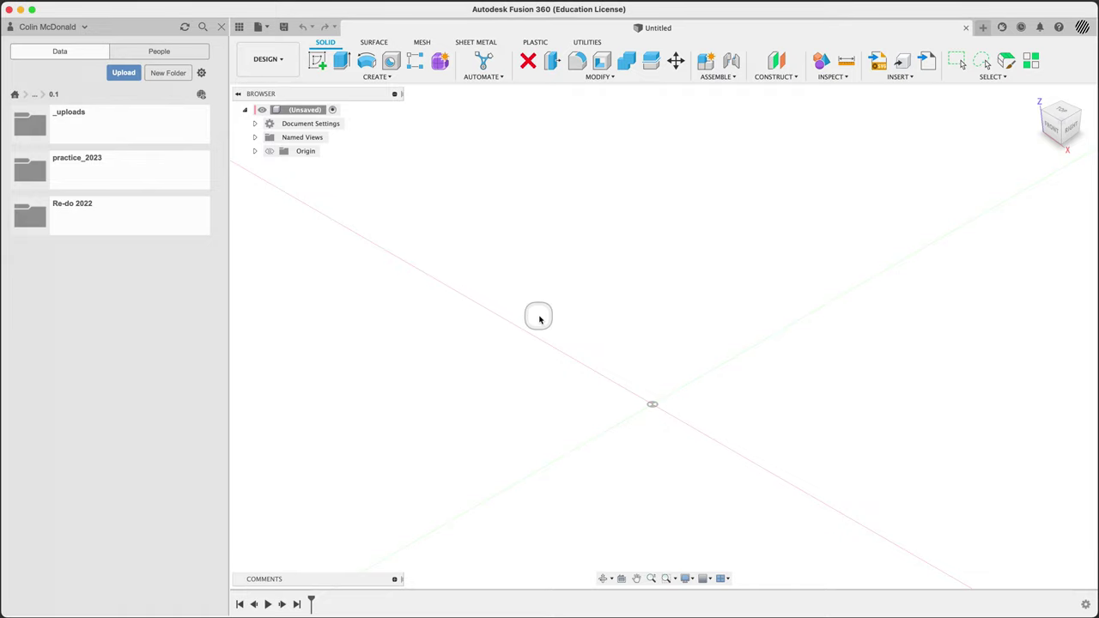
left_click(124, 72)
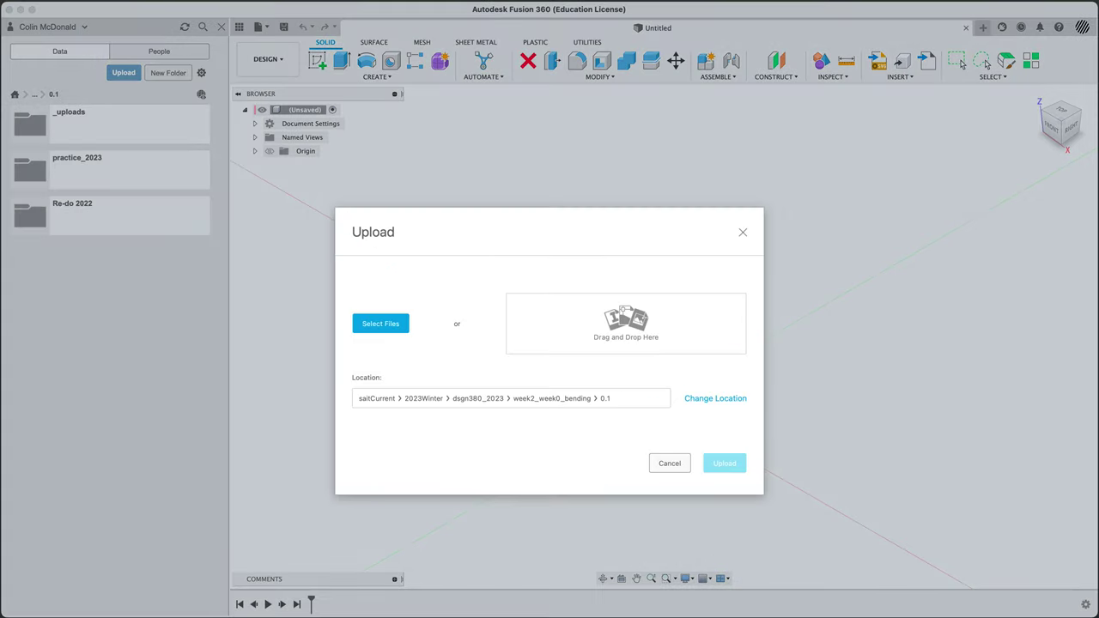
left_click_drag(570, 591, 625, 344)
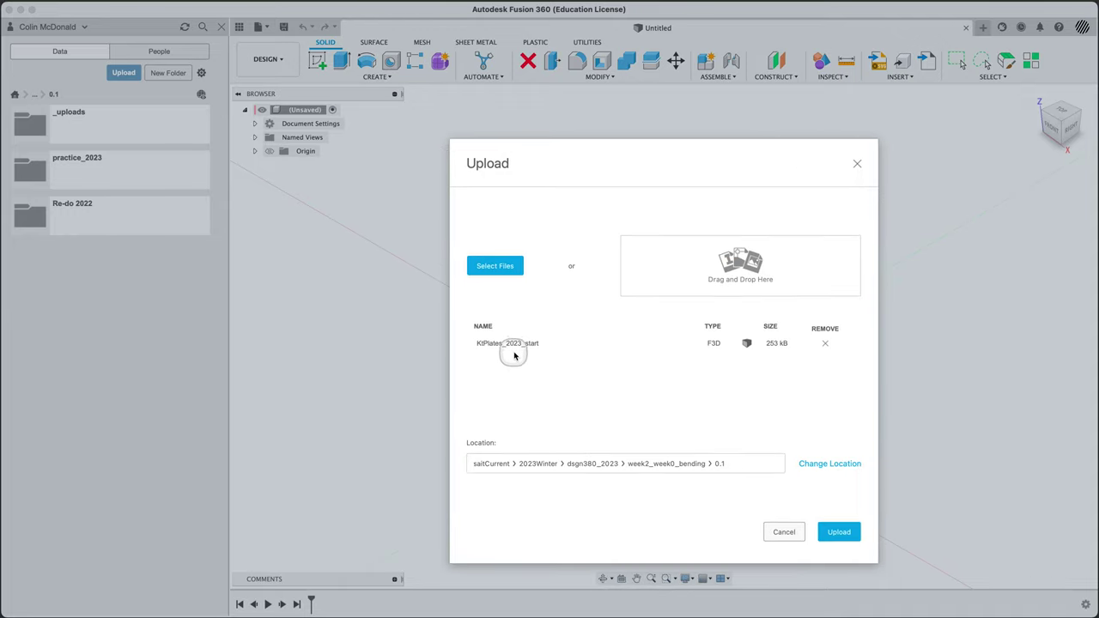
left_click(839, 532)
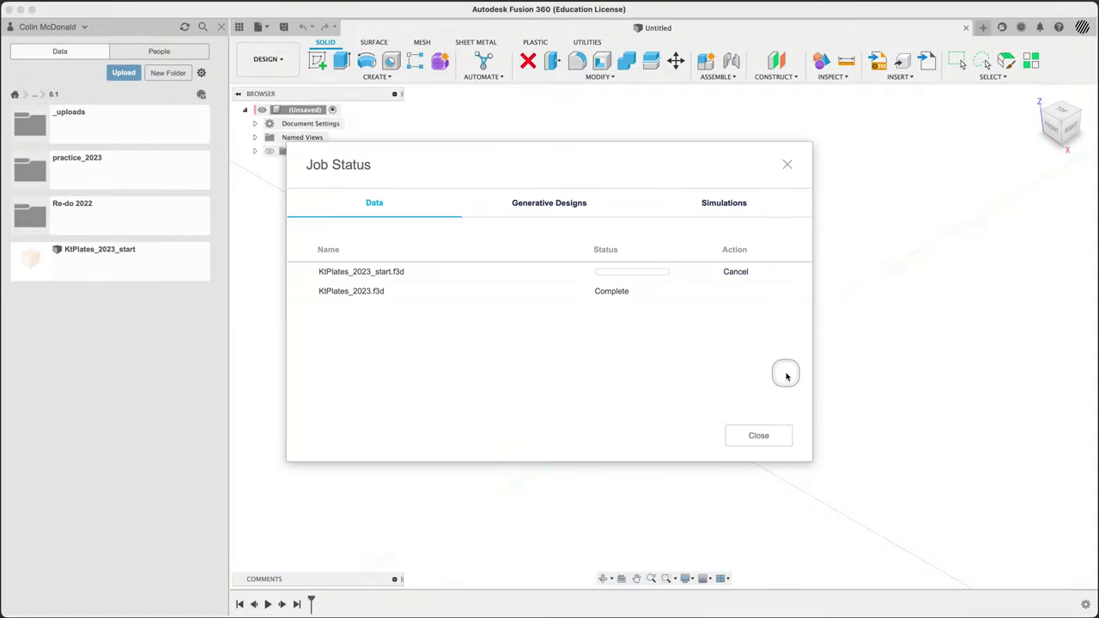
left_click(754, 429)
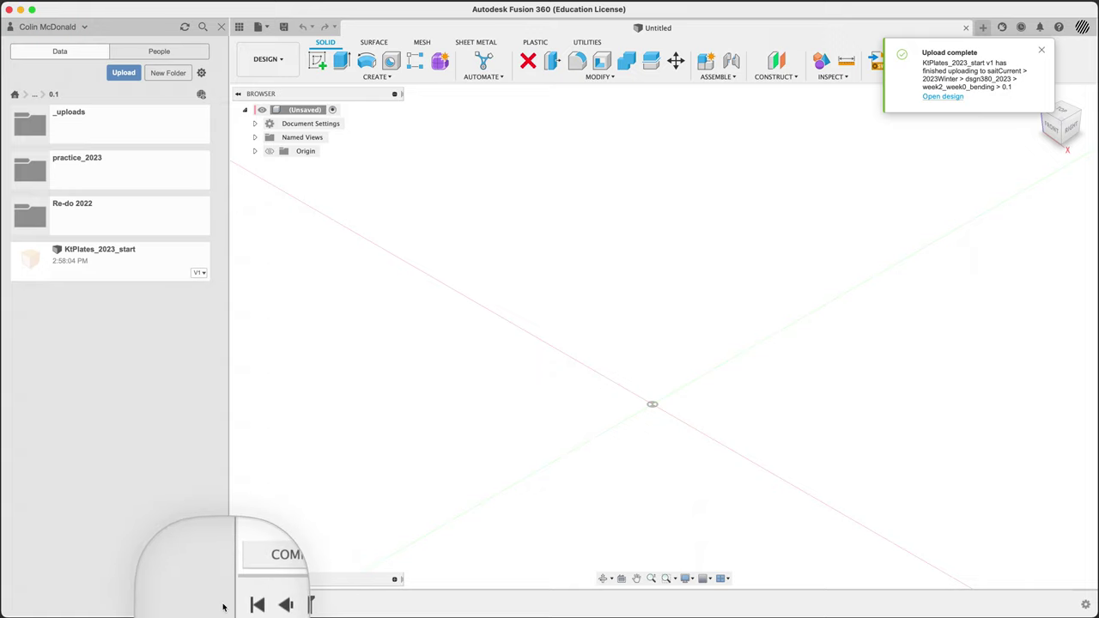
left_click(1042, 53)
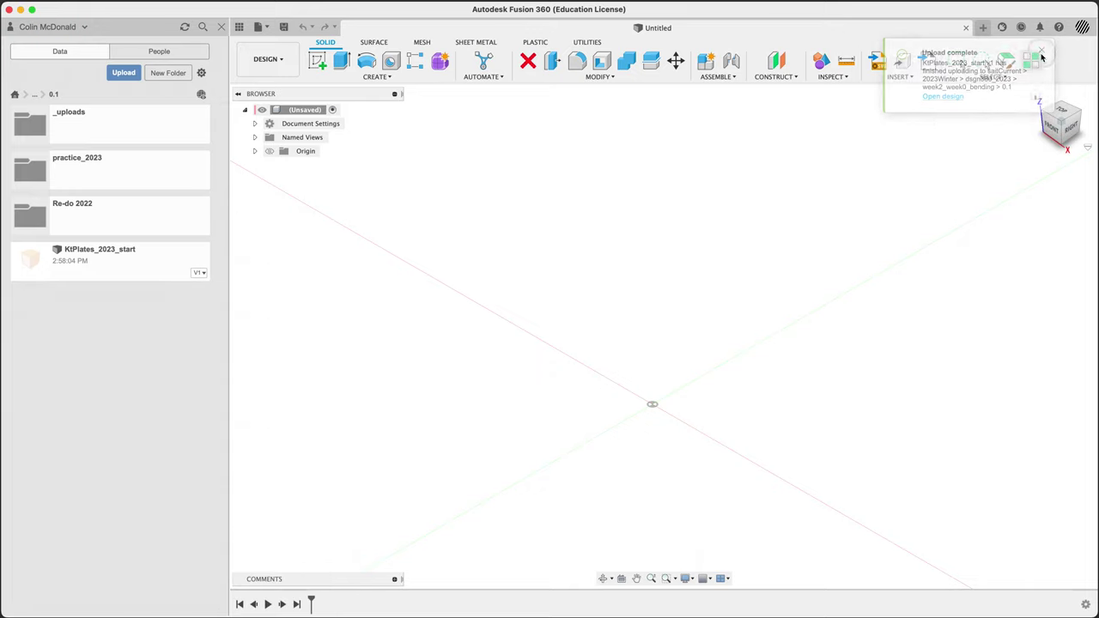
Open the KtPlates_2023_start design and view the plates from left, front, right and isometric
double_click(150, 266)
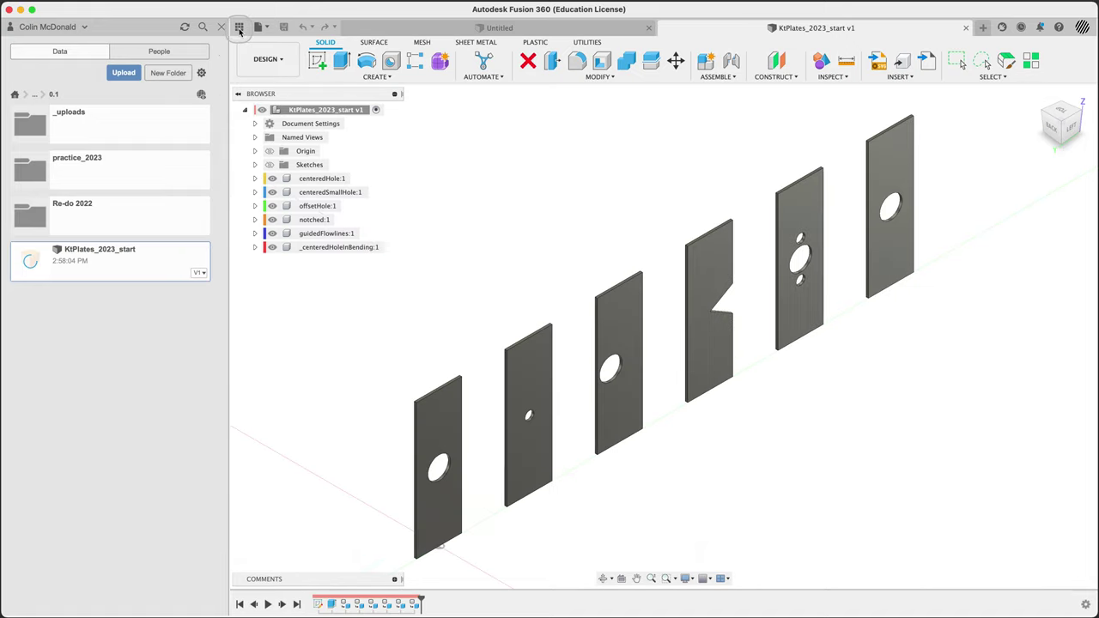
left_click(238, 29)
middle_click_drag(763, 432, 743, 421, "shift")
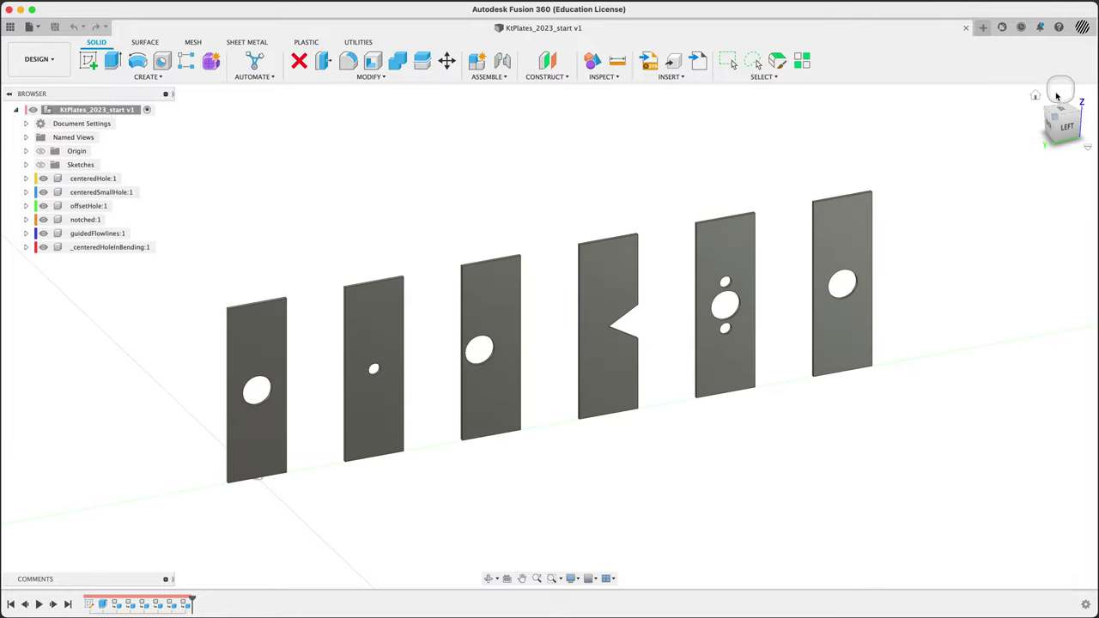
middle_click_drag(385, 224, 378, 191, "shift")
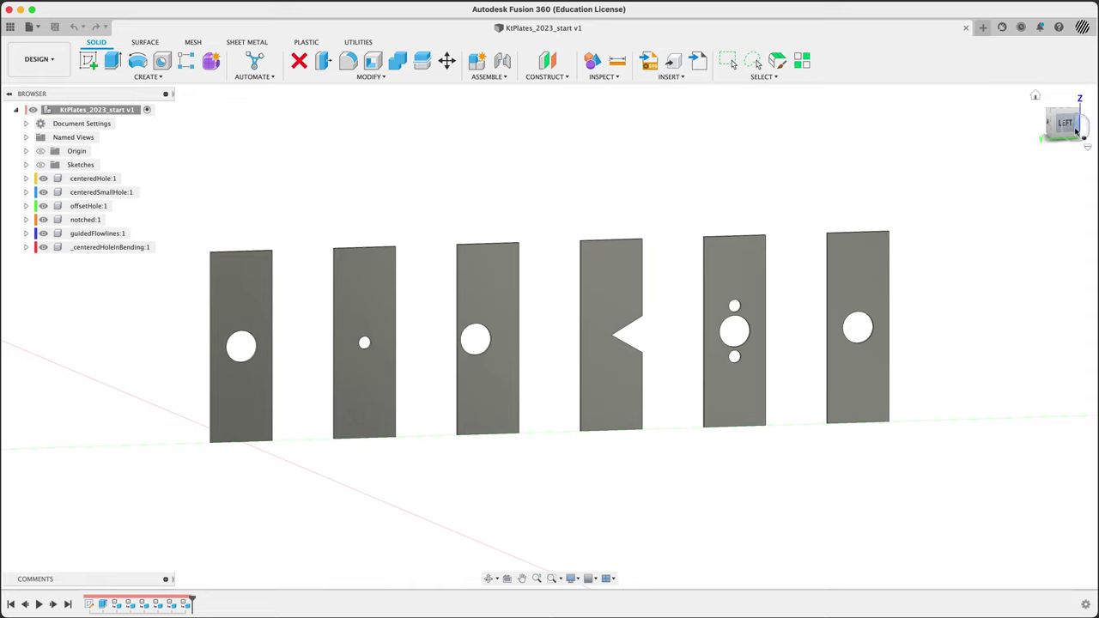
left_click(1066, 126)
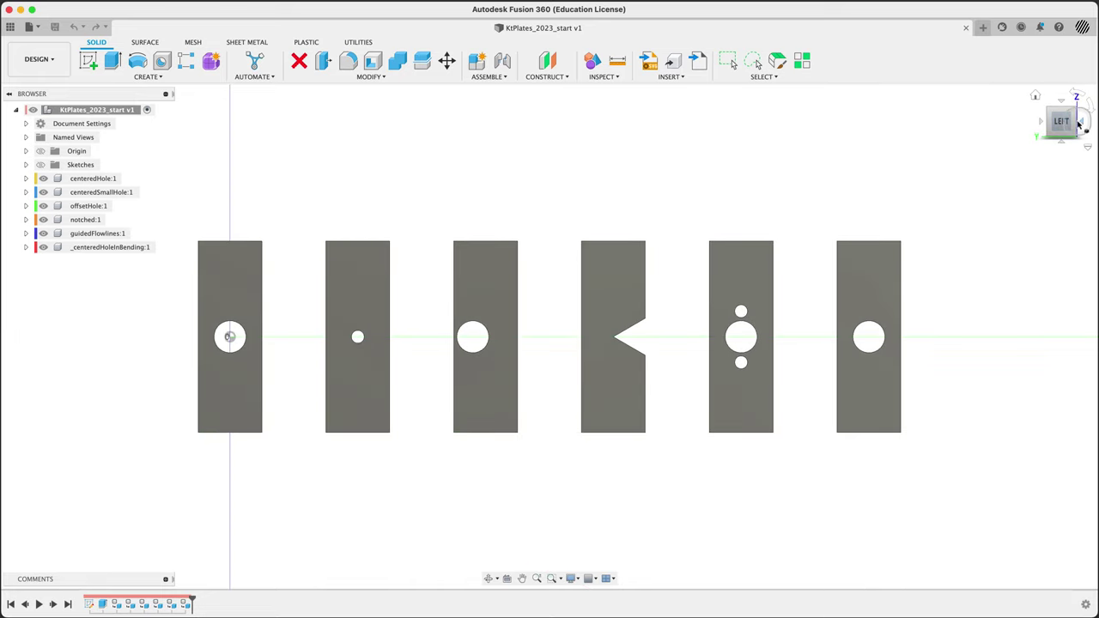
left_click(1083, 126)
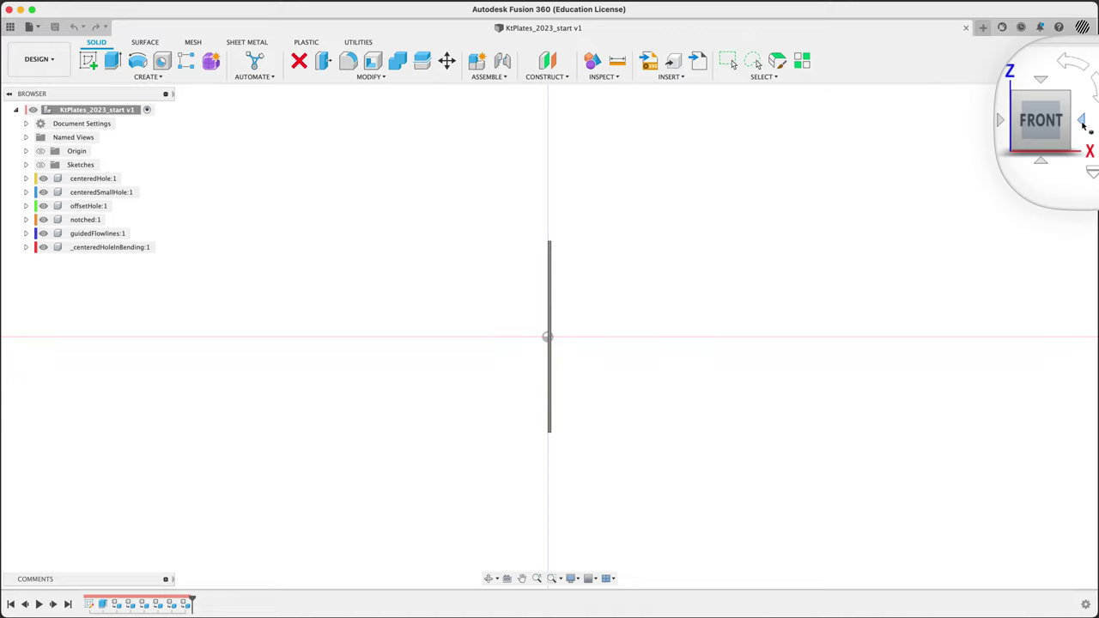
left_click(1083, 124)
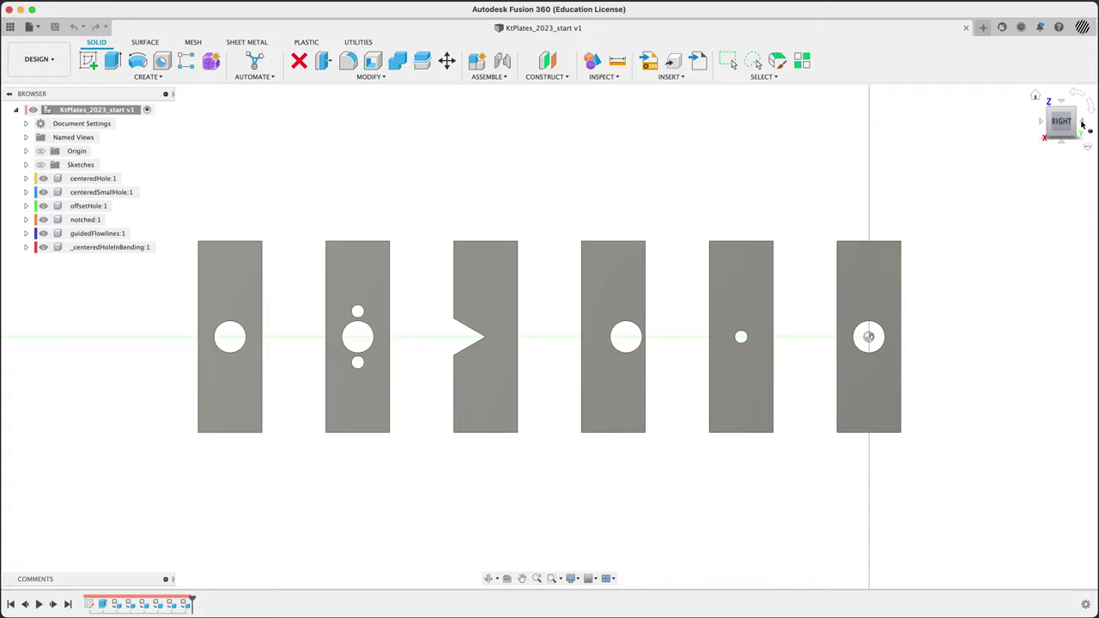
left_click(1037, 97)
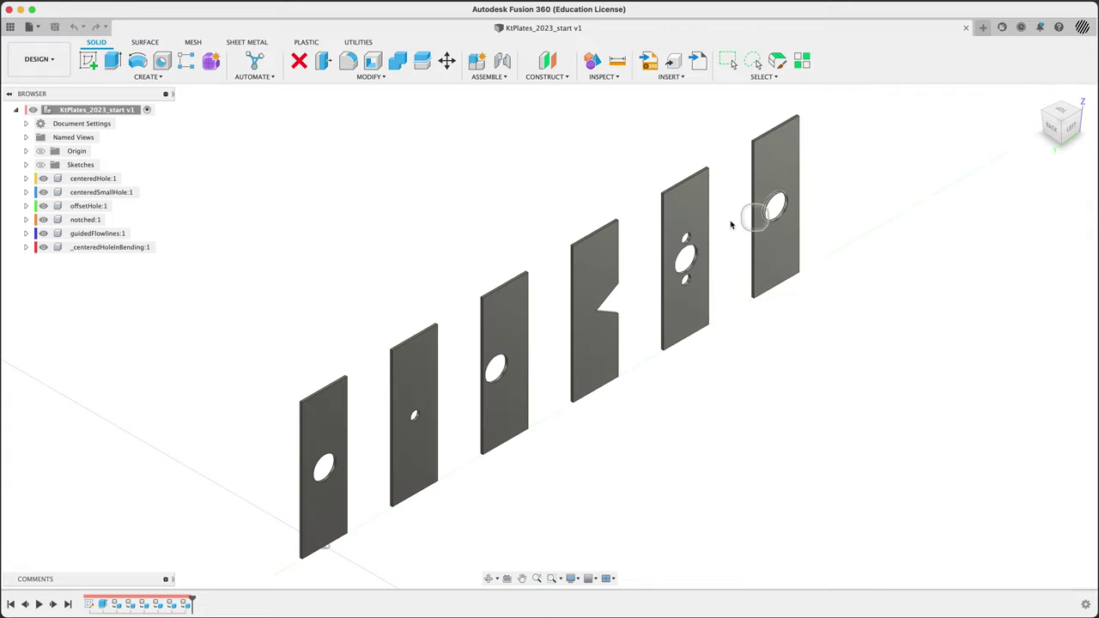
middle_click_drag(615, 428, 778, 379, "shift")
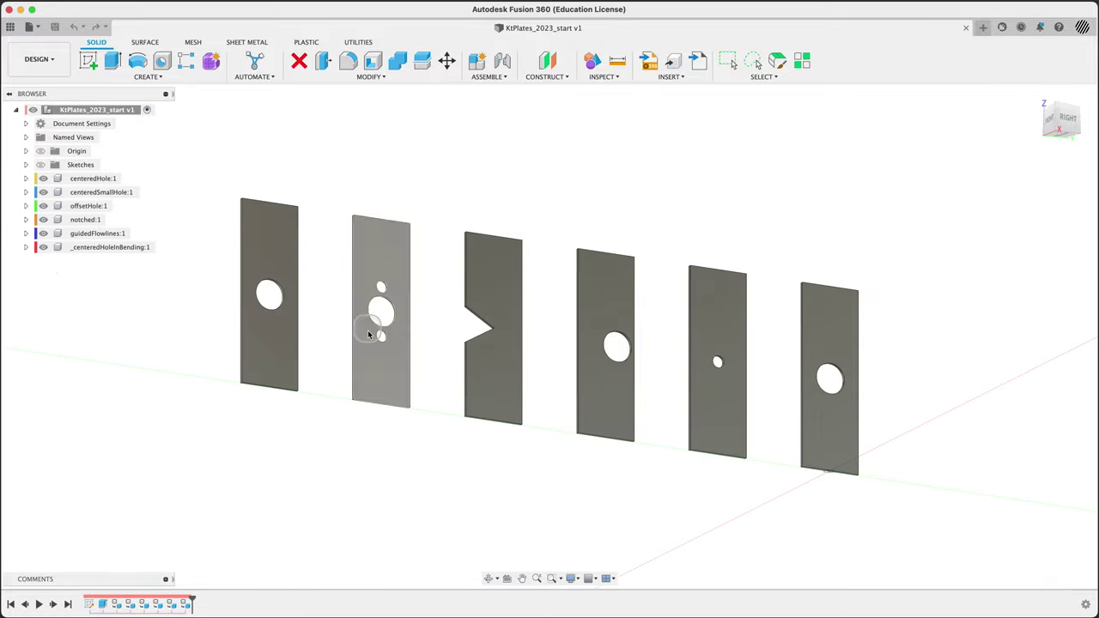
Select the centeredSmallHole and guidedFlowlines plates, then show and hide the sketch dimensions
left_click(101, 192)
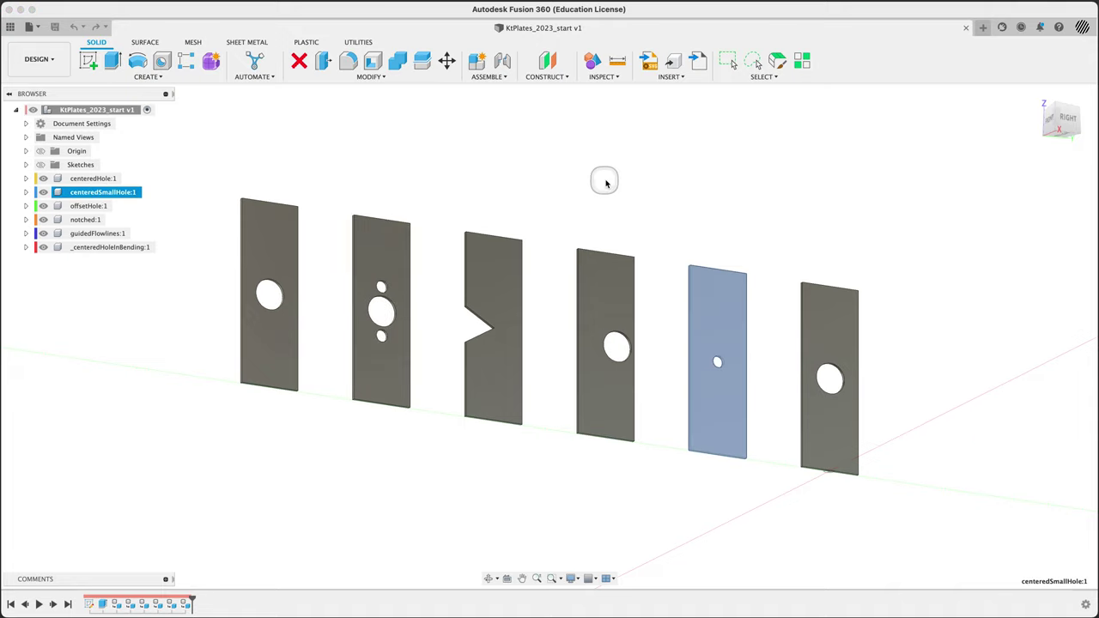
mouse_move(601, 177)
middle_mouse_down("shift")
mouse_move(592, 197)
mouse_move(538, 215)
mouse_move(405, 220)
mouse_move(435, 212)
mouse_move(427, 215)
middle_mouse_up("shift")
left_click(725, 372)
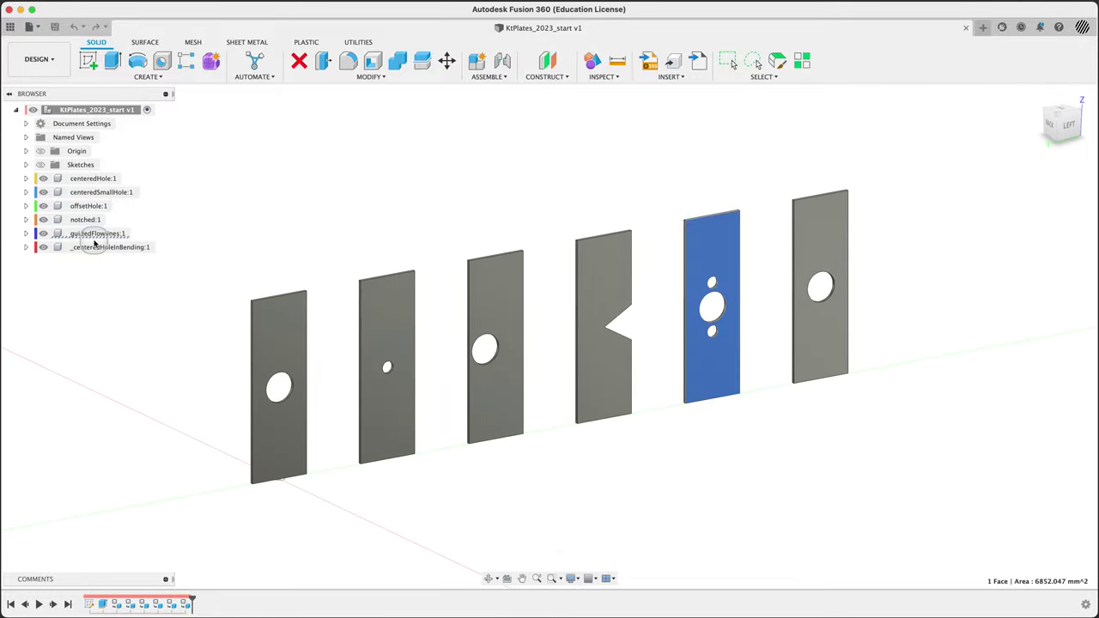
left_click(1064, 127)
left_click(879, 164)
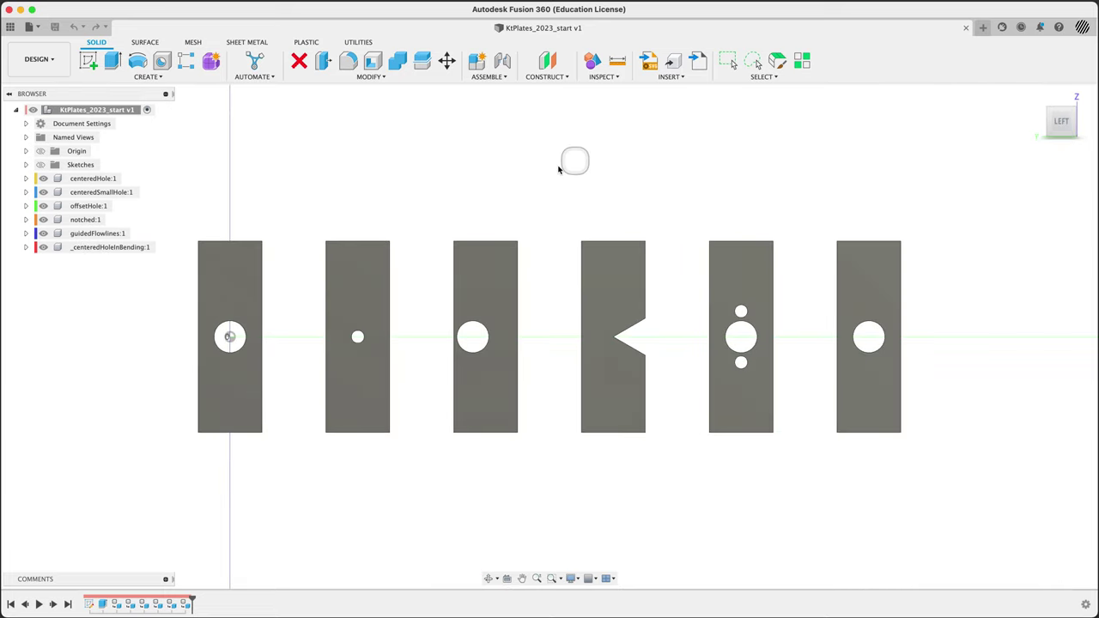
middle_click_drag(496, 179, 525, 184)
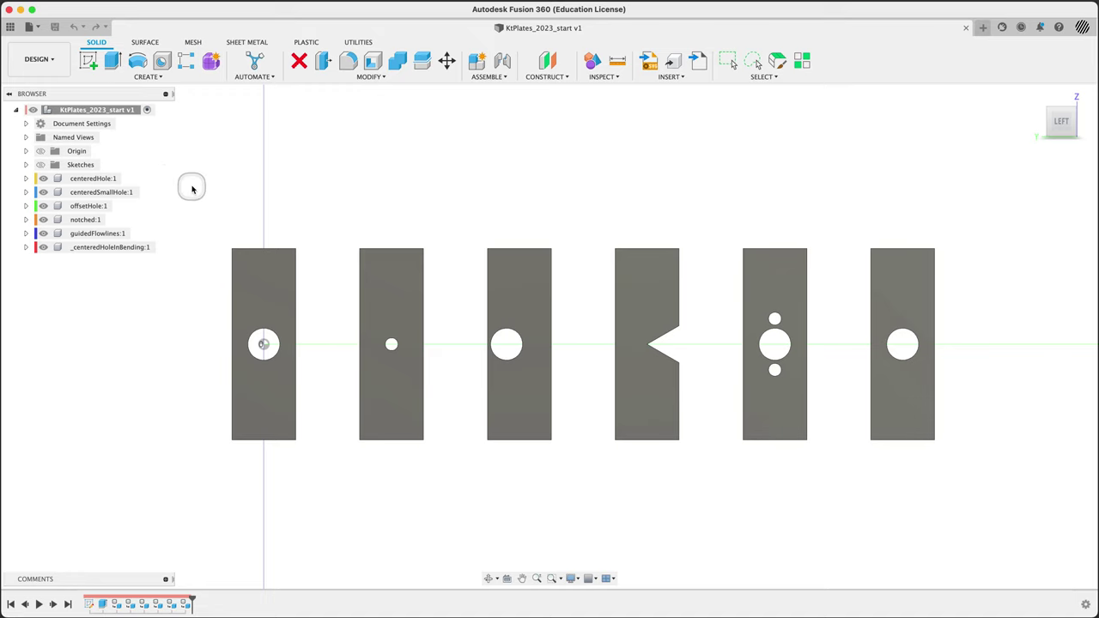
left_click(41, 164)
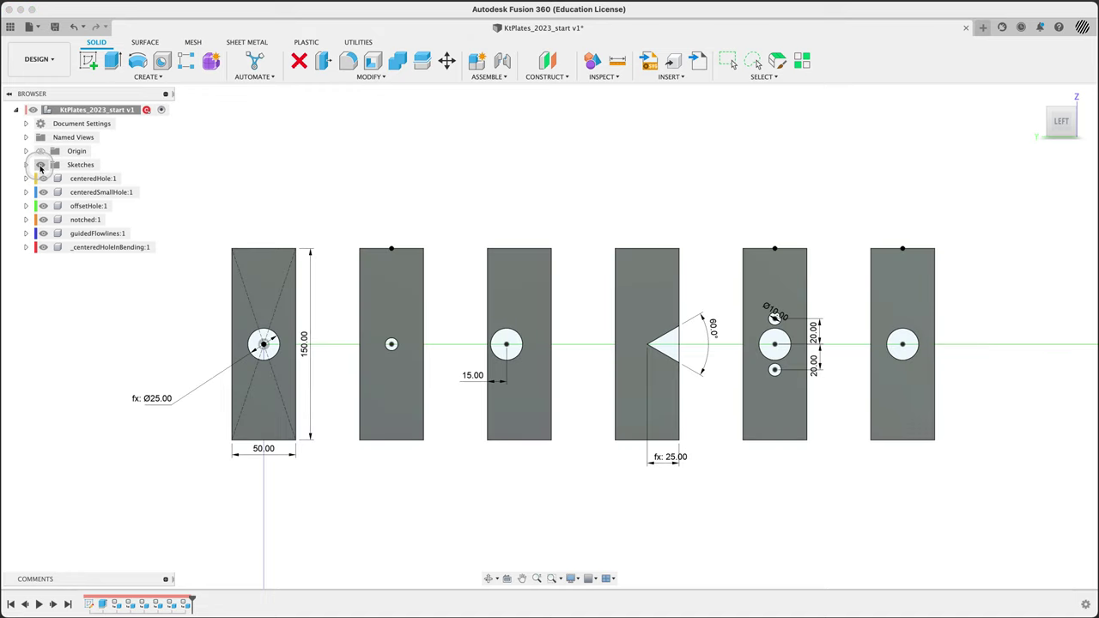
left_click(40, 166)
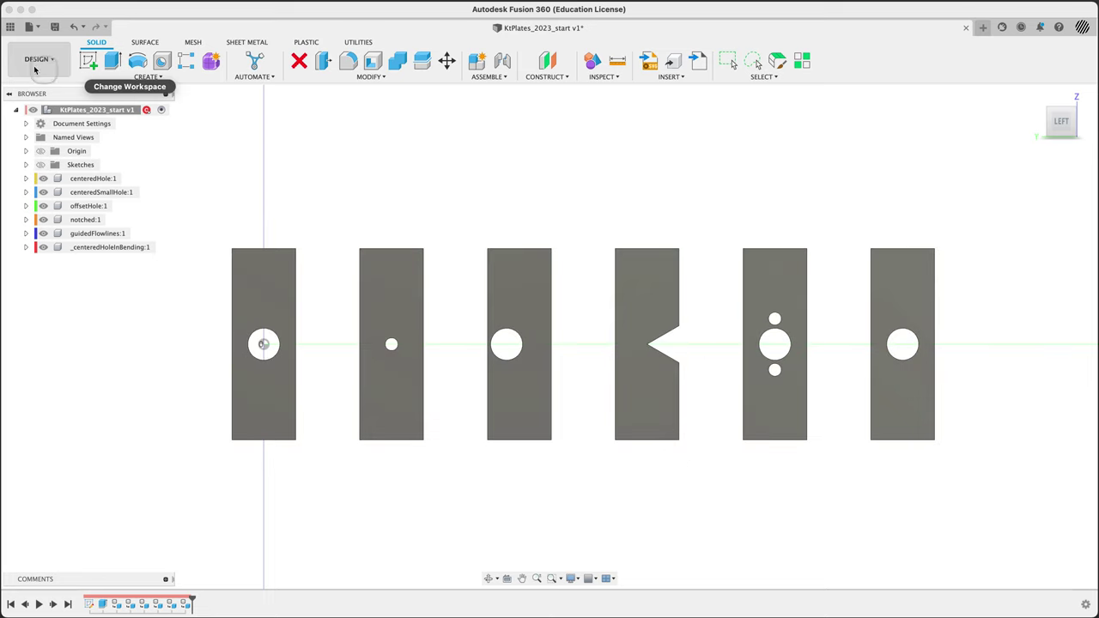
Switch to the Simulation workspace and frame the loaded plates in a flat left view
left_click(35, 60)
left_click(54, 167)
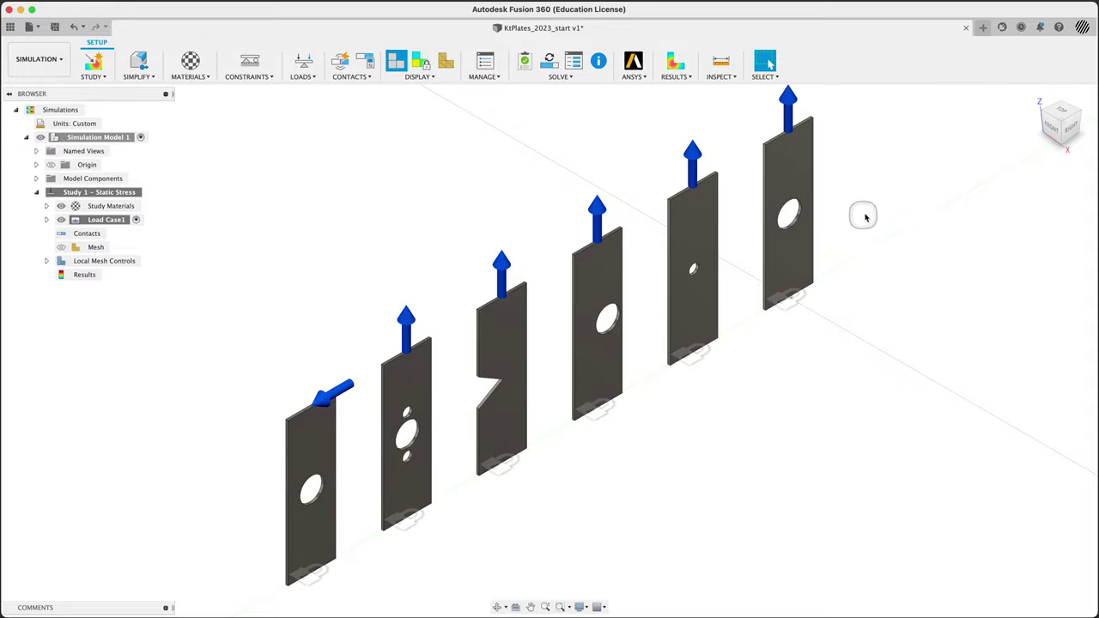
middle_click_drag(247, 313, 396, 298, "shift")
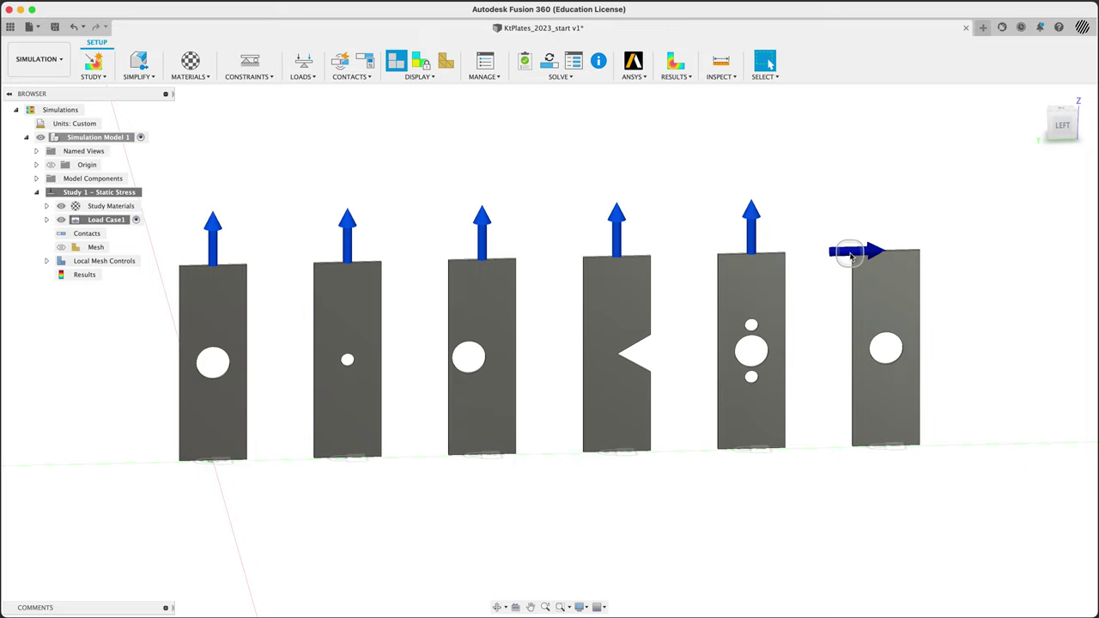
left_click(1063, 131)
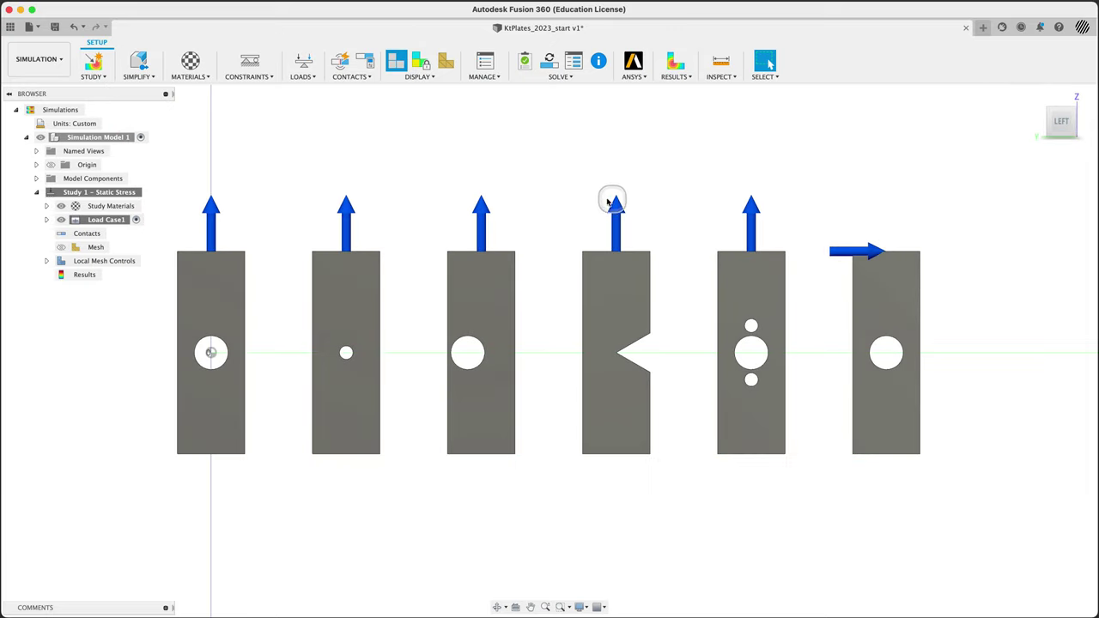
middle_click_drag(541, 201, 577, 231)
key("Escape")
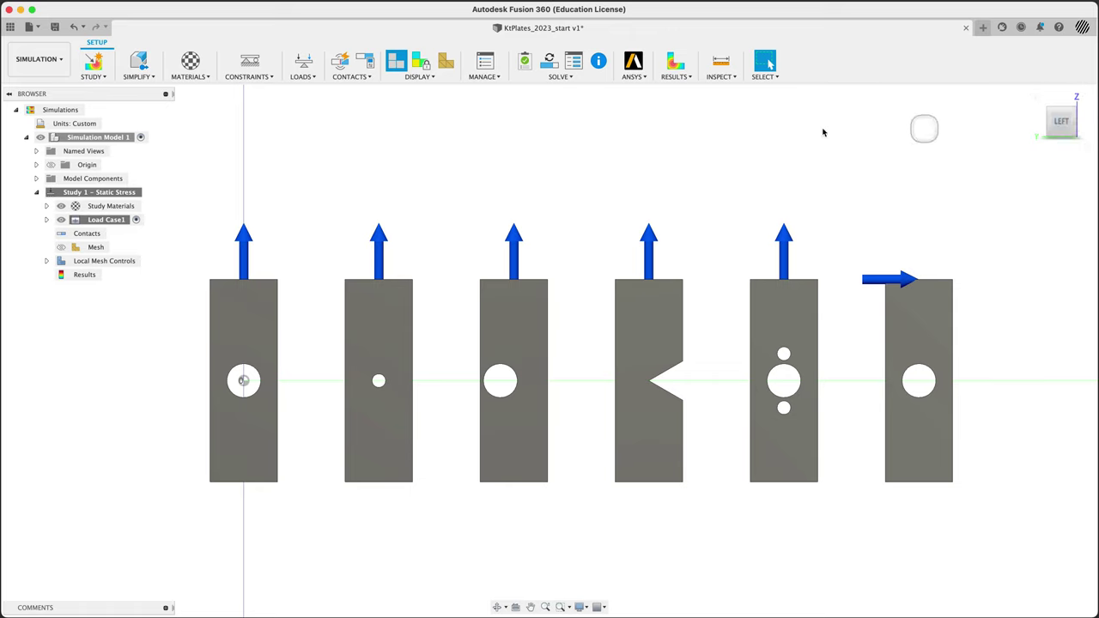
Apply the 10000 N upward force per face on five plates and confirm the sideways force
double_click(243, 242)
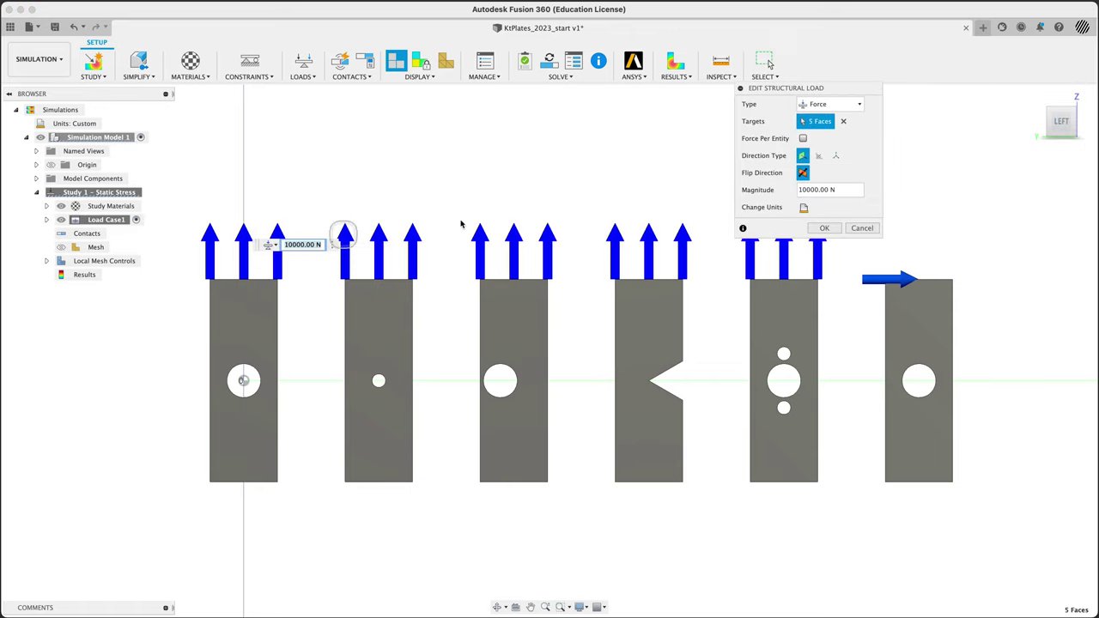
mouse_move(816, 194)
left_mouse_down()
mouse_move(823, 205)
mouse_move(812, 196)
left_mouse_up()
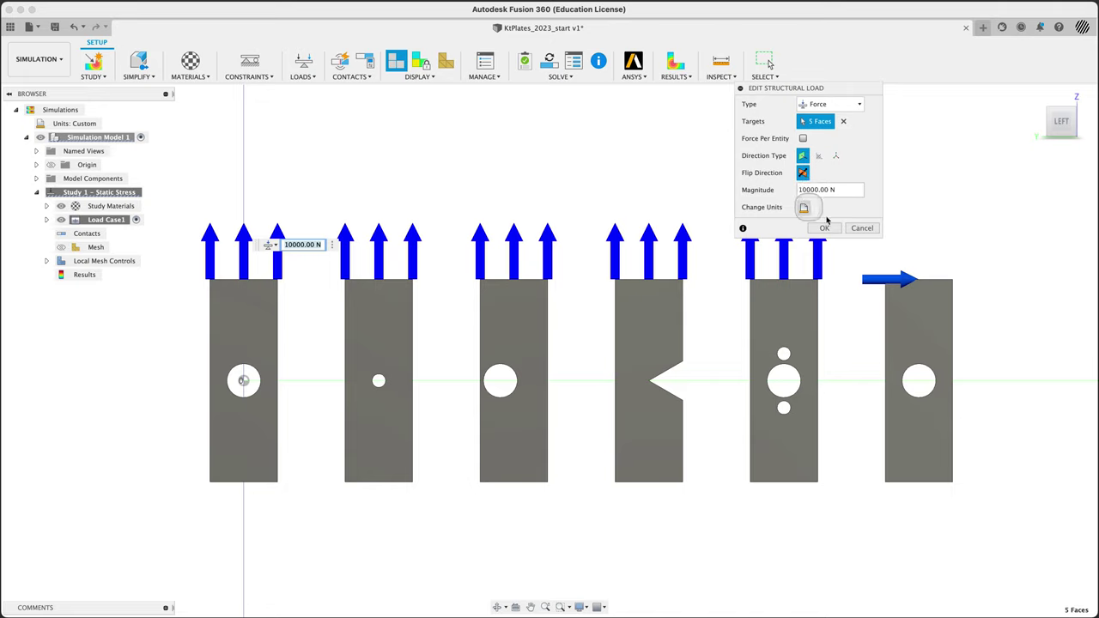
left_click(747, 201)
left_click_drag(781, 144, 824, 150)
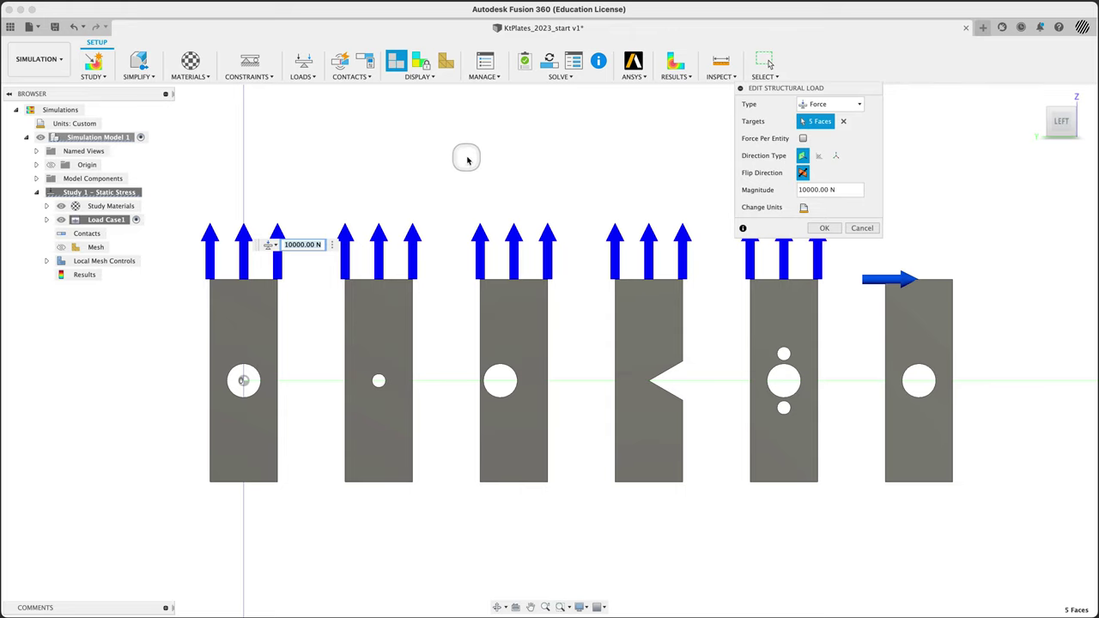
middle_click_drag(467, 160, 498, 176)
left_click(805, 139)
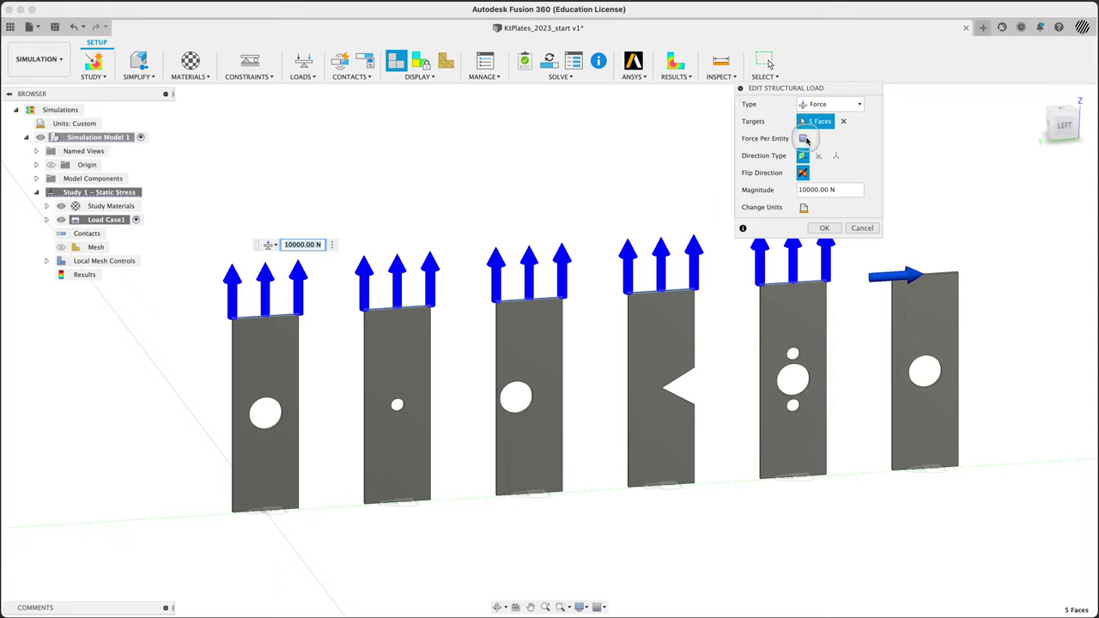
left_click(823, 230)
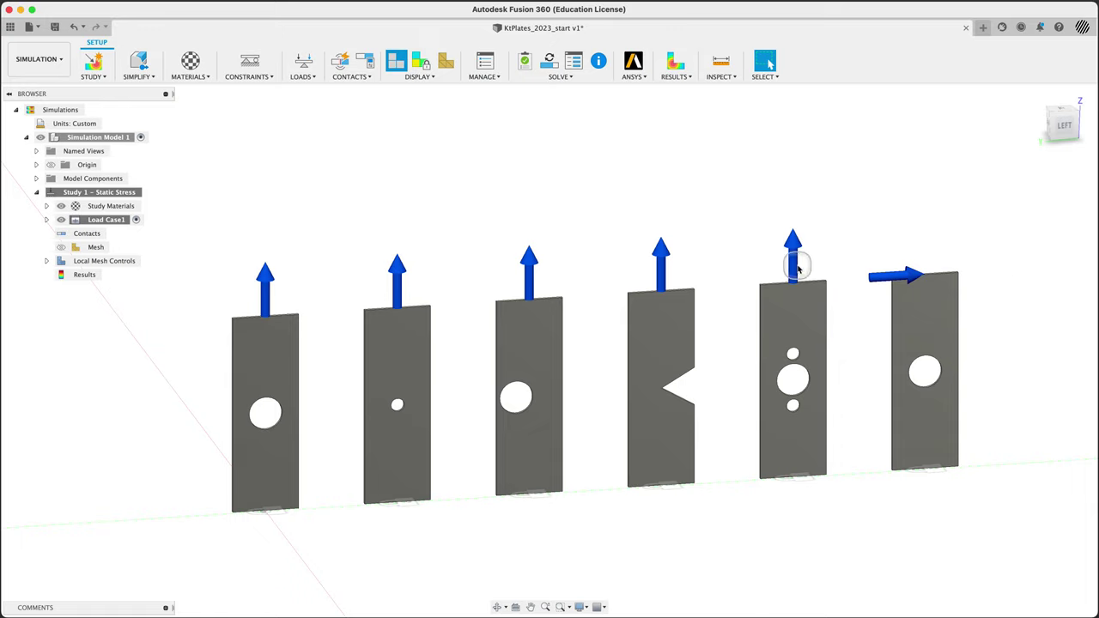
double_click(882, 280)
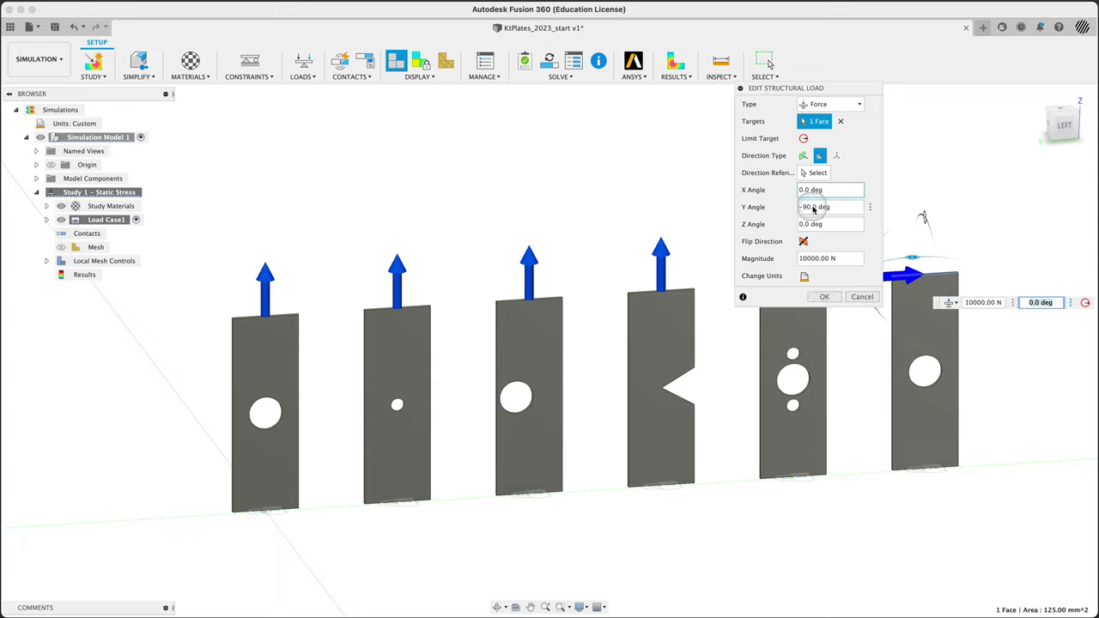
left_click(825, 298)
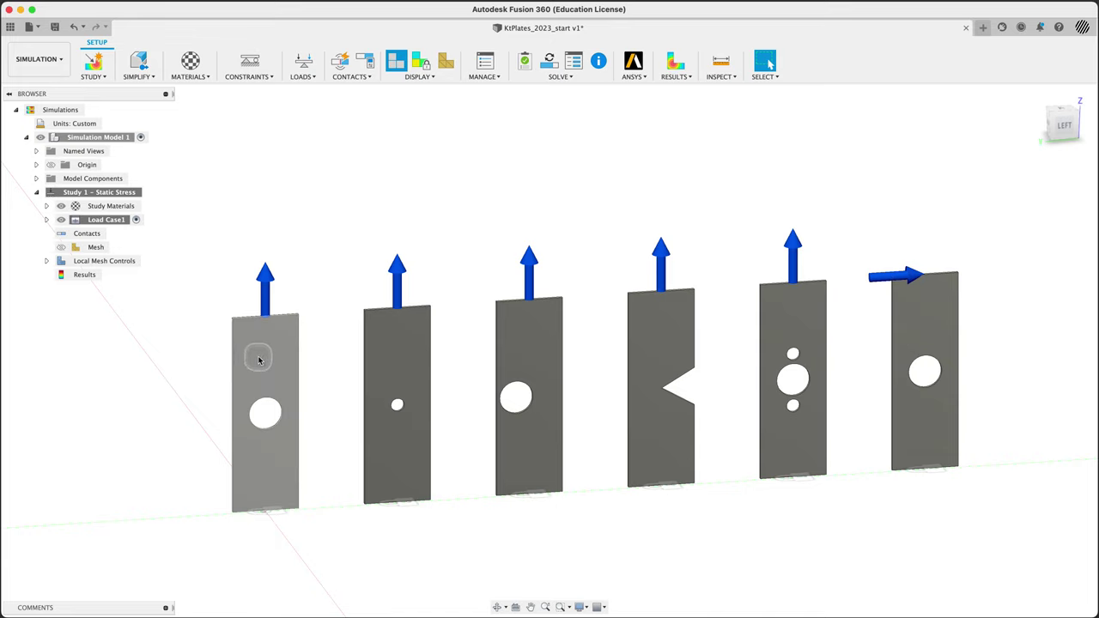
Tilt the view slightly, then snap to the straight LEFT view of the six plates
middle_click_drag(486, 221, 515, 257, "shift")
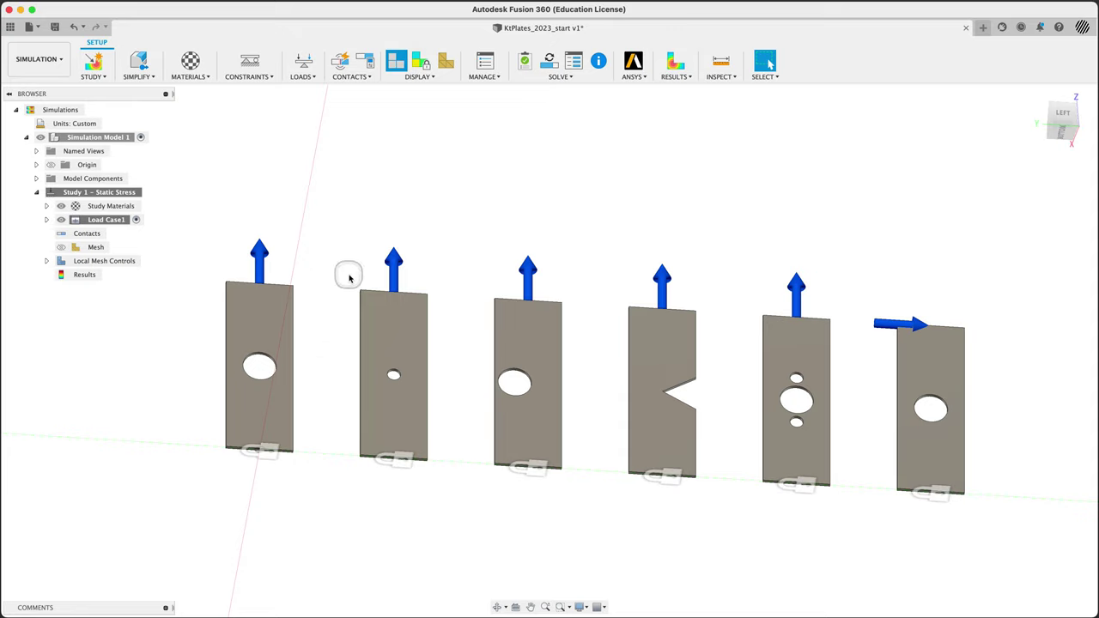
left_click(1063, 117)
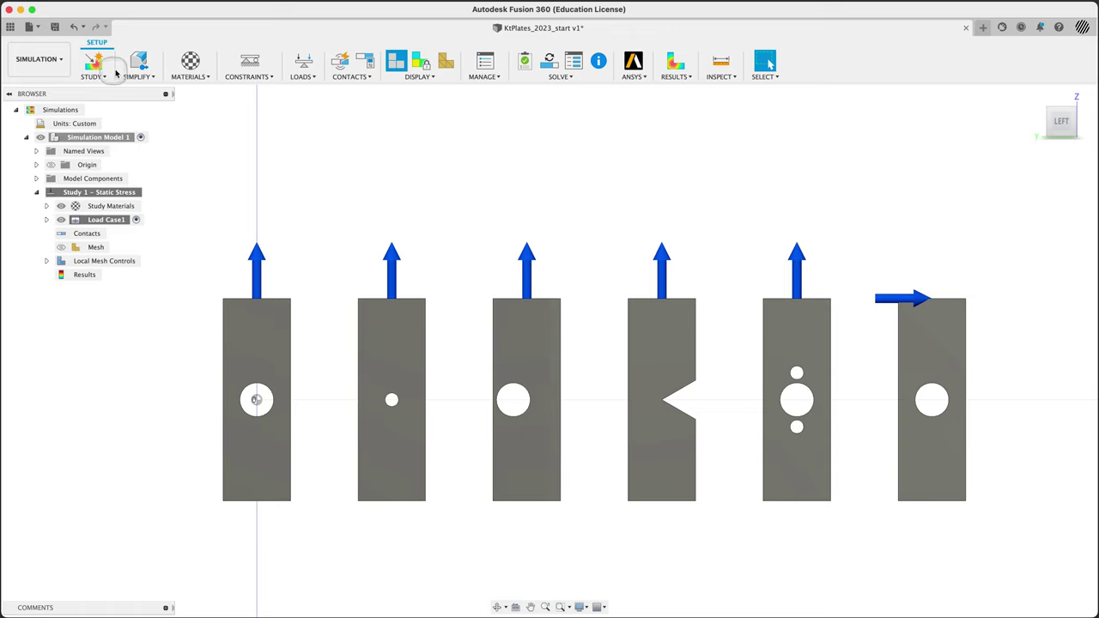
left_click(191, 62)
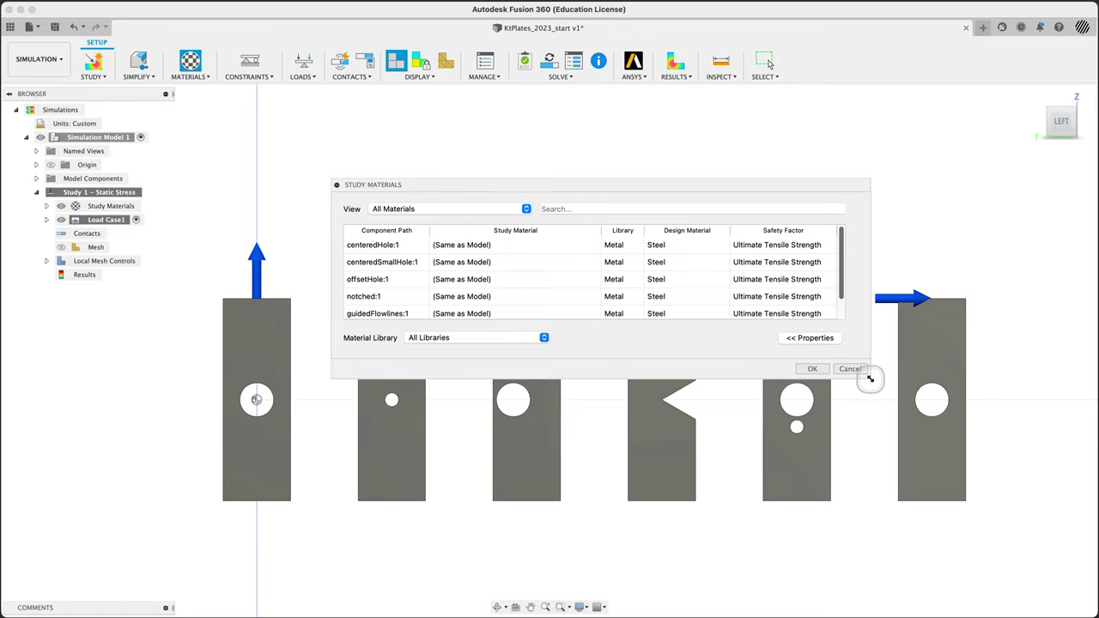
left_click_drag(869, 378, 883, 471)
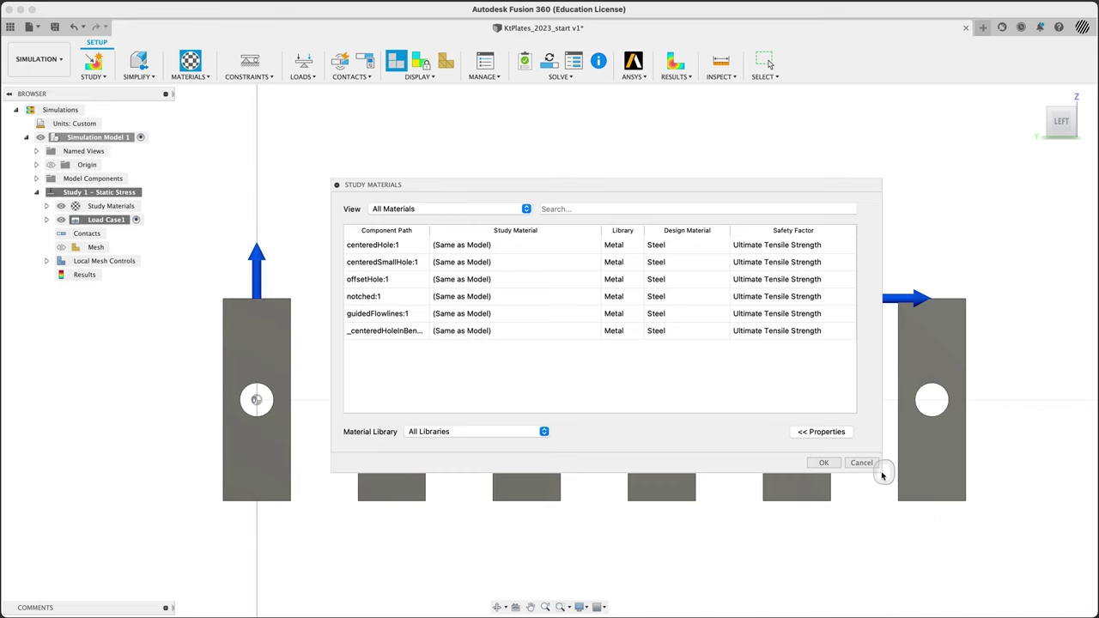
left_click(783, 249)
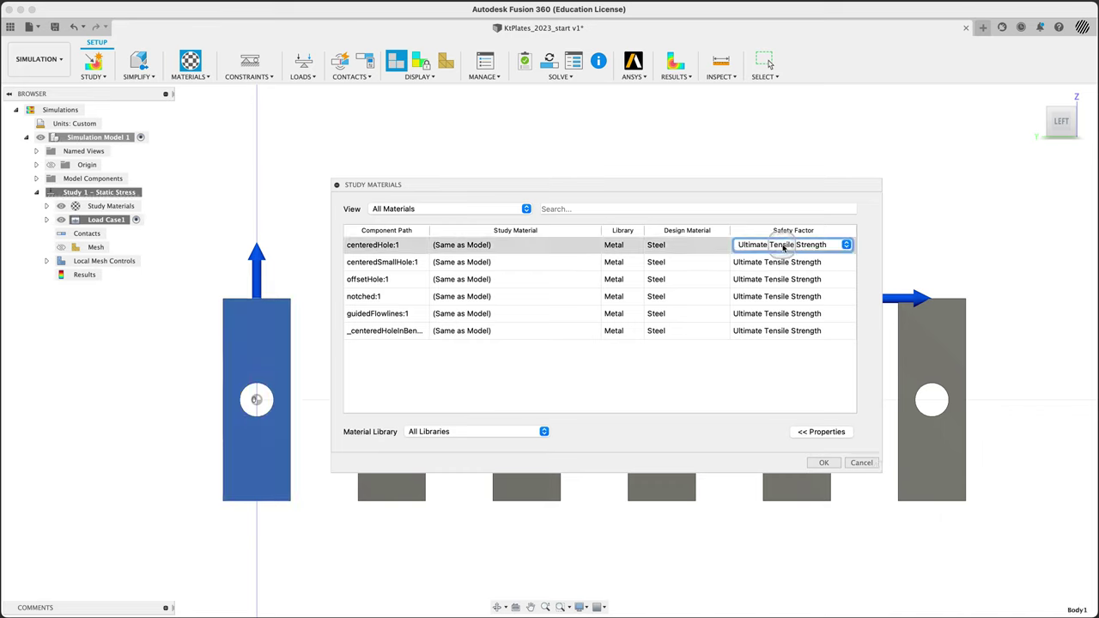
left_click(784, 247)
left_click(781, 199)
left_click(862, 463)
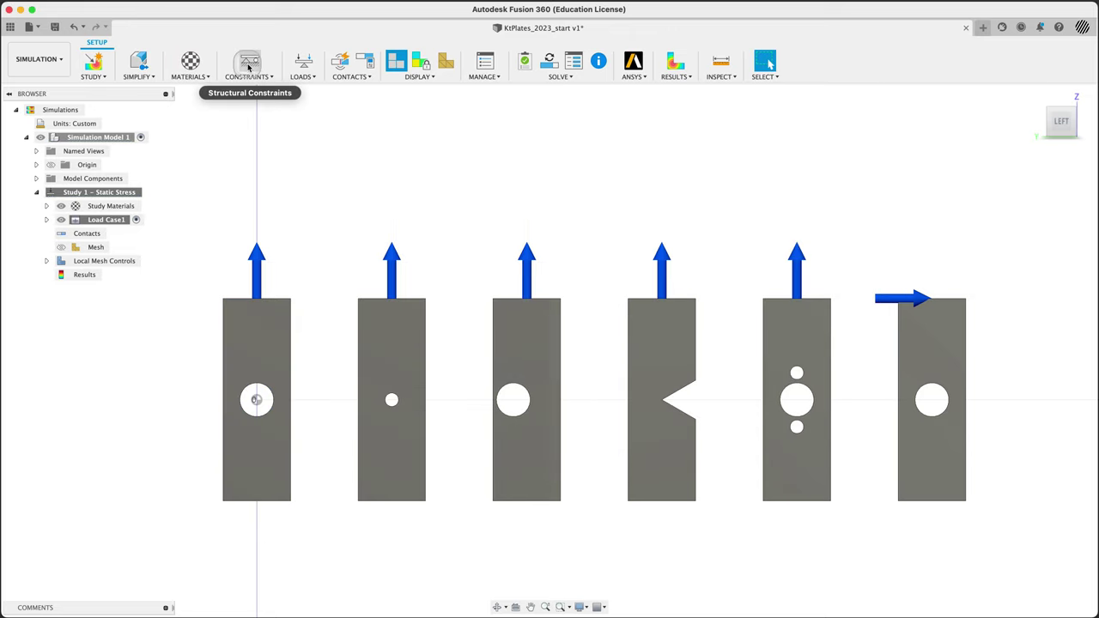
Expand Load Case1's constraints and loads in the browser, then select the first plate's upward force
left_click(43, 220)
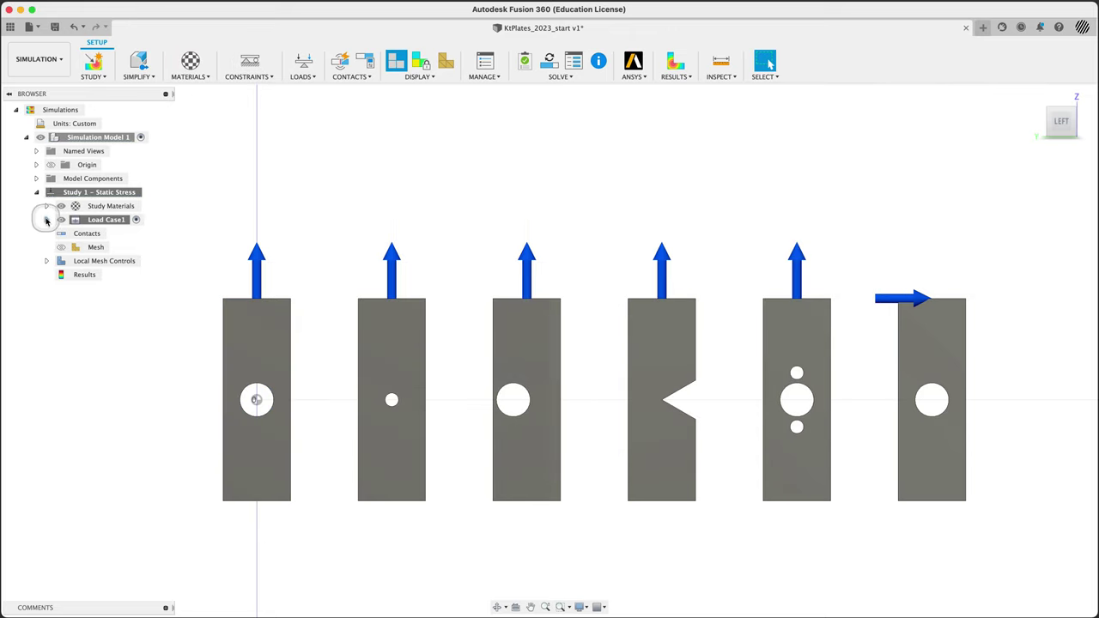
left_click(58, 235)
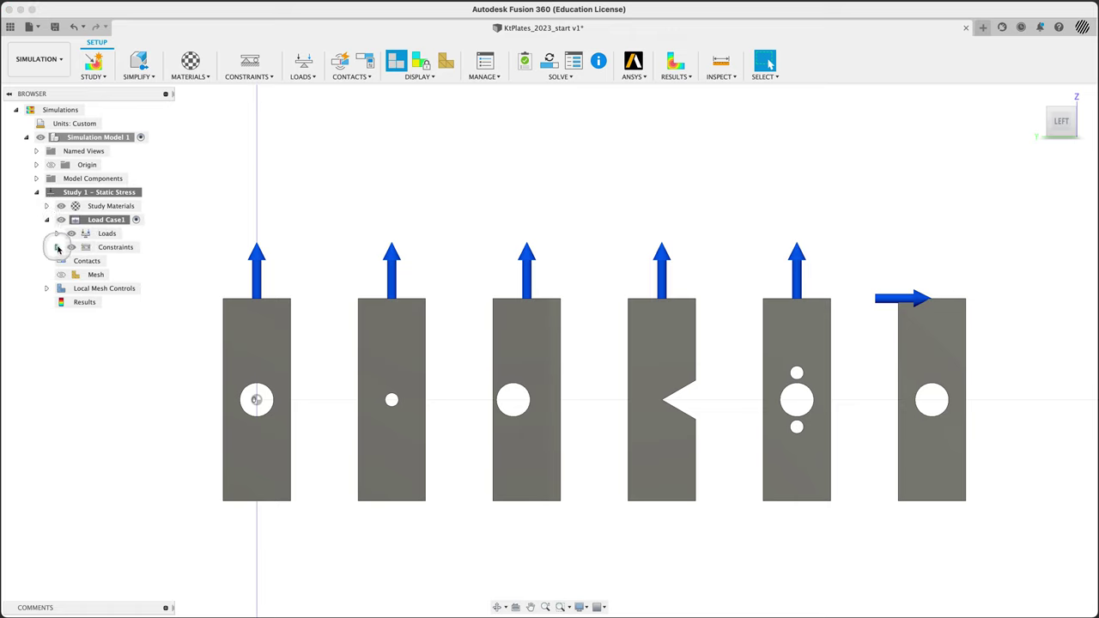
left_click(58, 247)
left_click(58, 236)
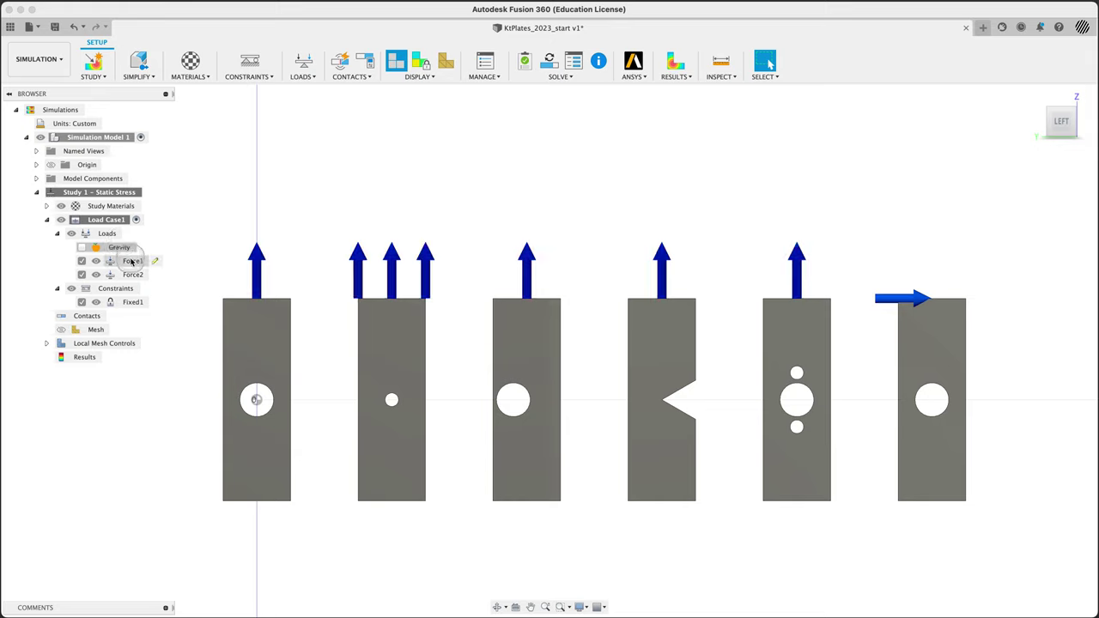
left_click(134, 273)
left_click(199, 223)
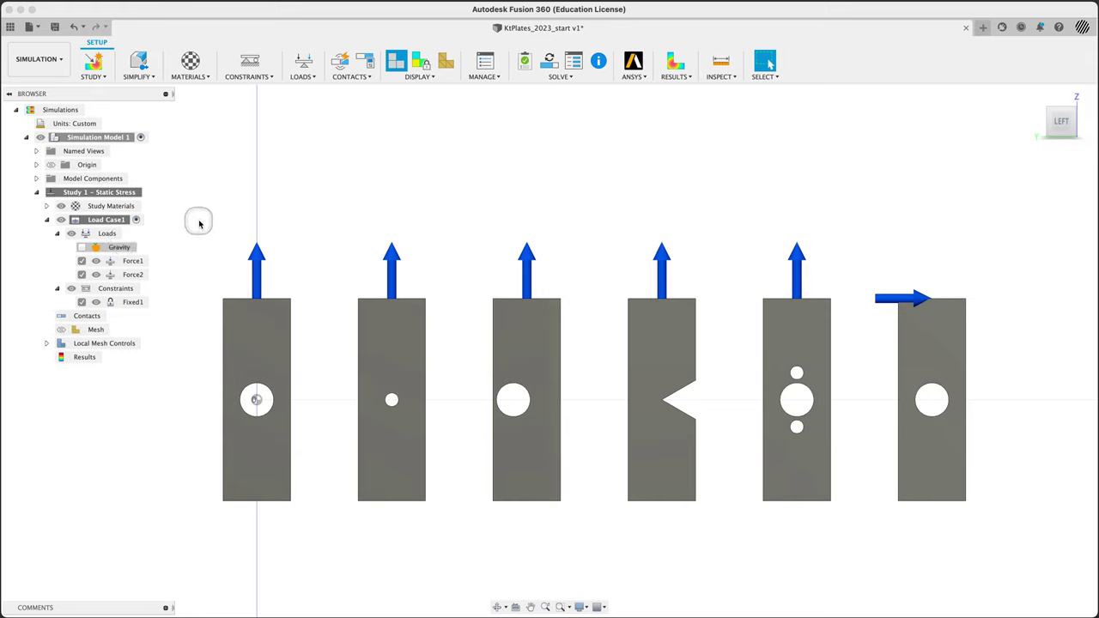
left_click(256, 272)
Confirm Force1 unchanged at 10000 N per face, then select the study's Mesh
double_click(256, 272)
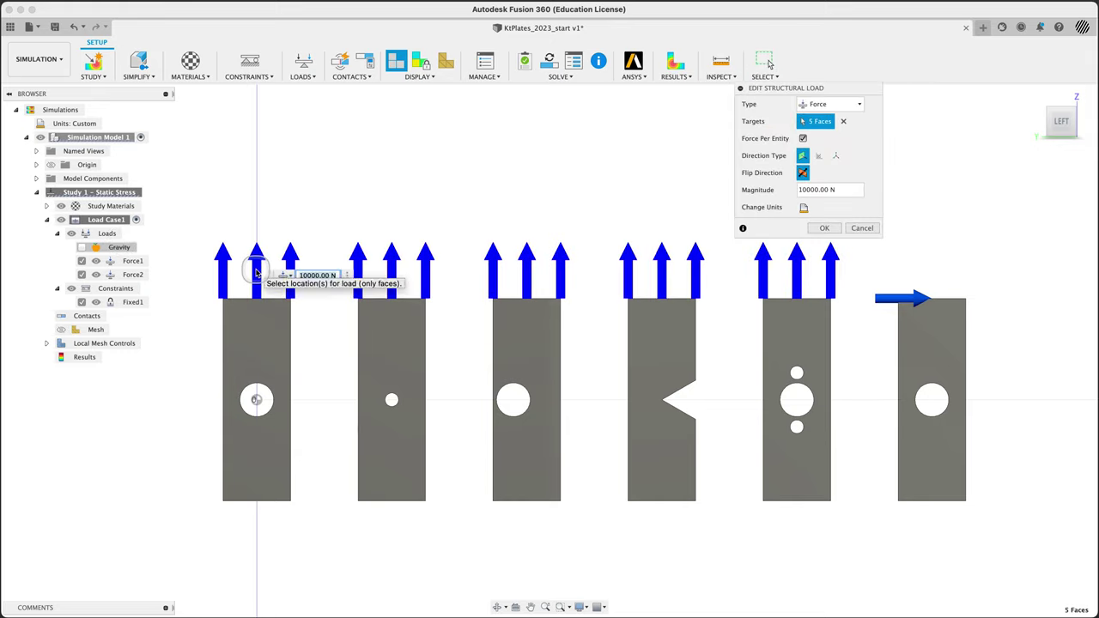
left_click(824, 228)
left_click(589, 183)
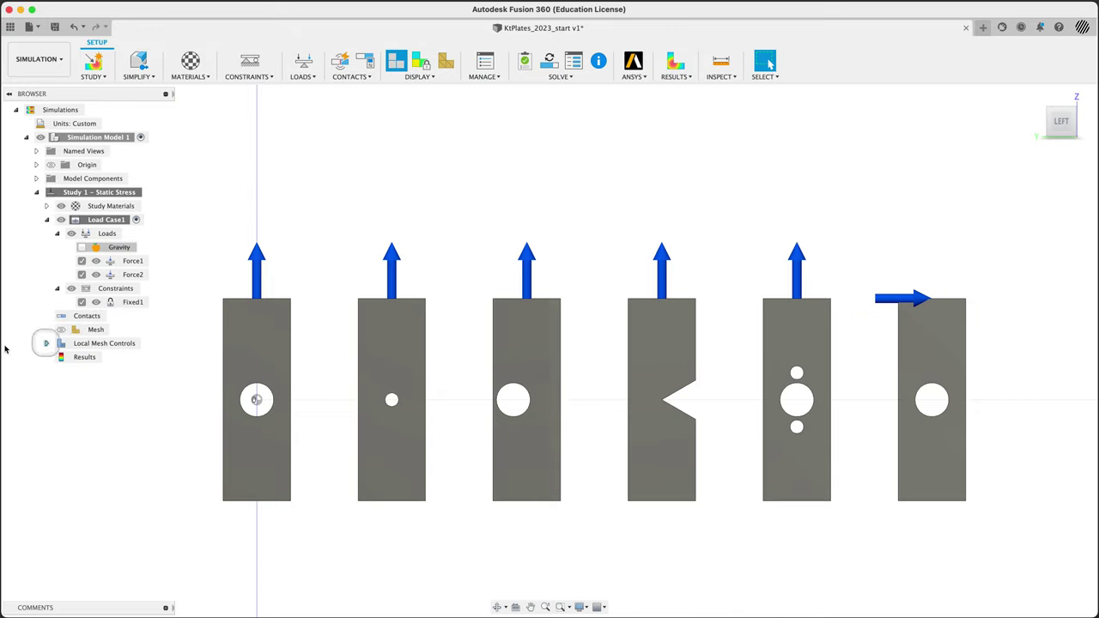
left_click(65, 331)
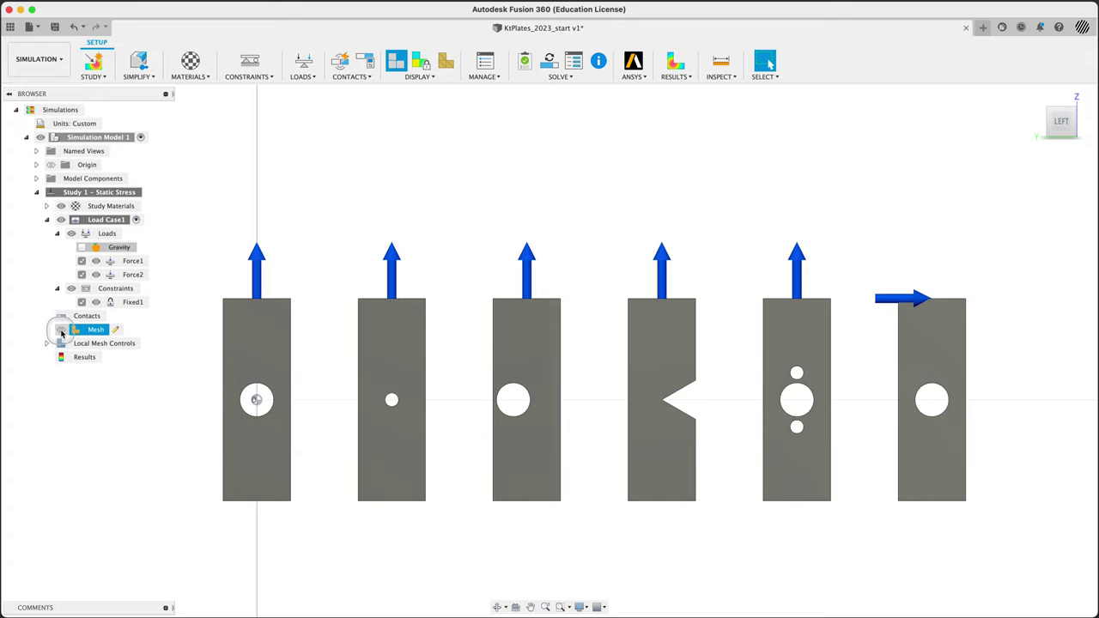
Compute the mesh on all six plates and zoom and orbit to inspect refinement around the holes
left_click(62, 331)
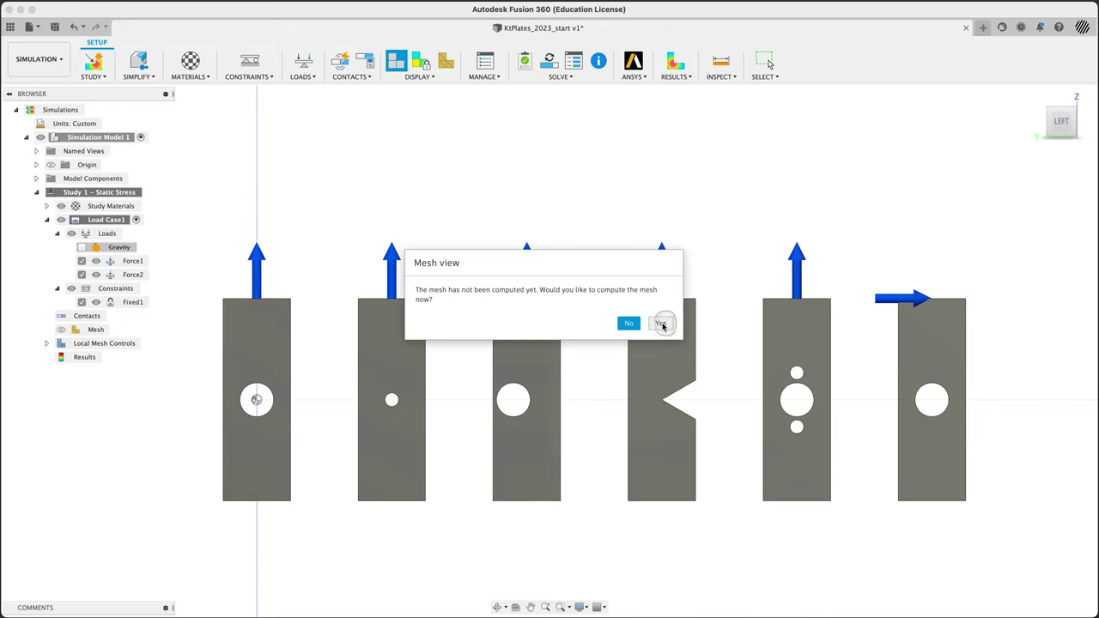
left_click(661, 324)
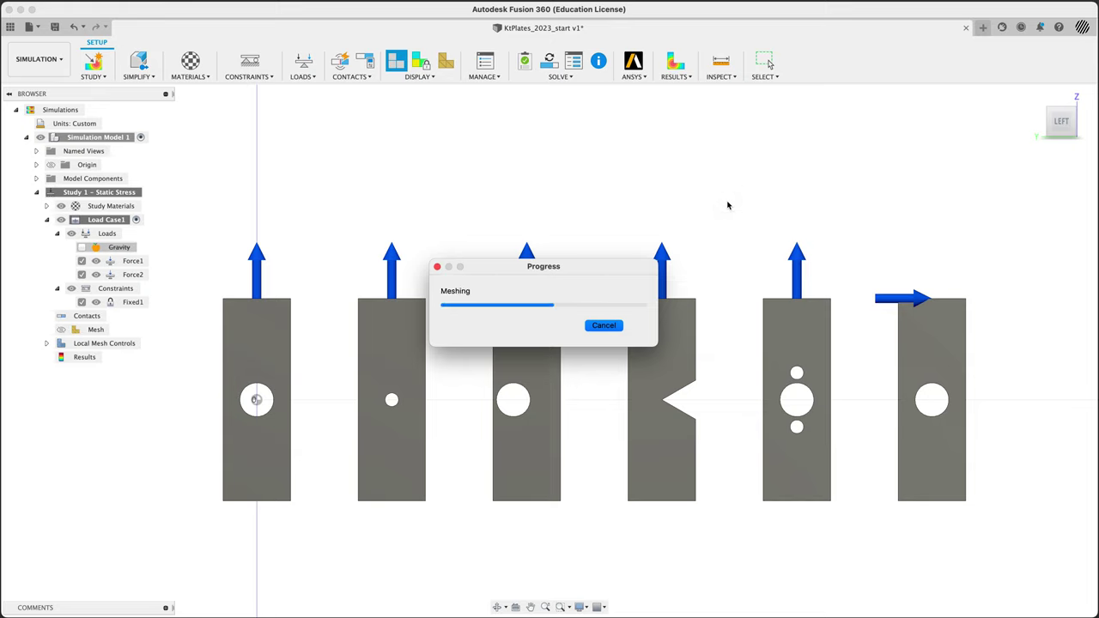
left_click(726, 204)
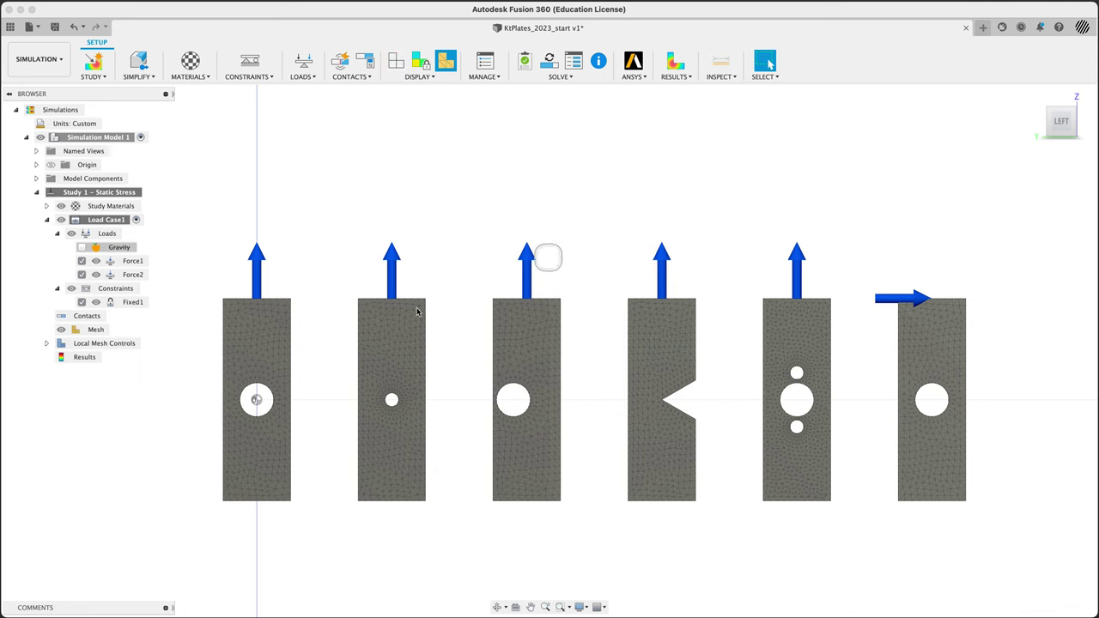
scroll(249, 395, "up", 5)
scroll(251, 397, "up", 3)
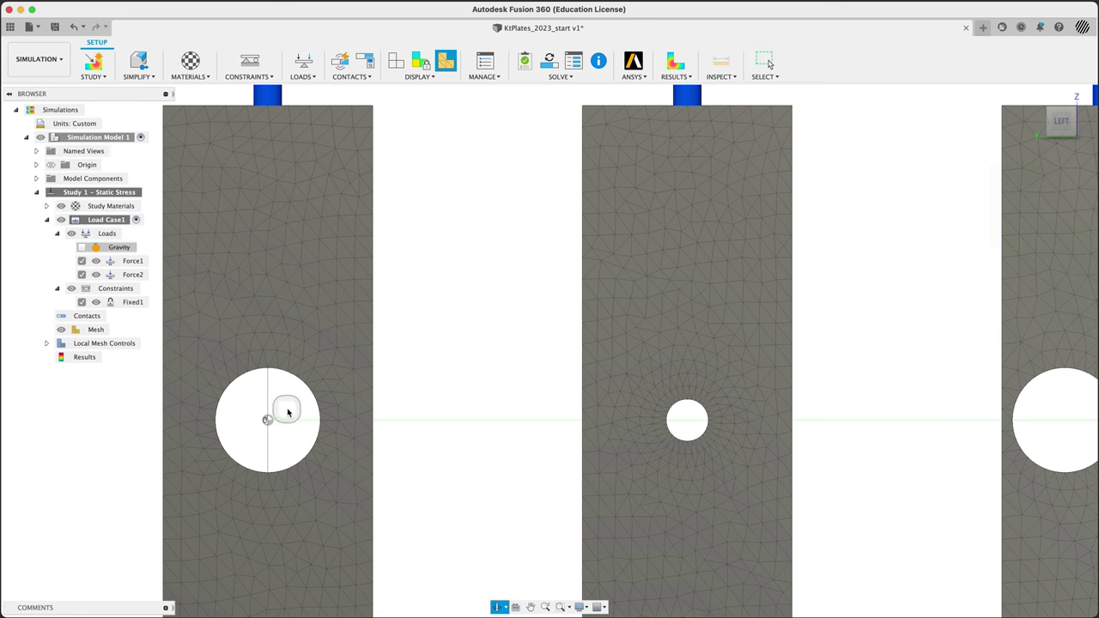
middle_click_drag(287, 413, 318, 416, "shift")
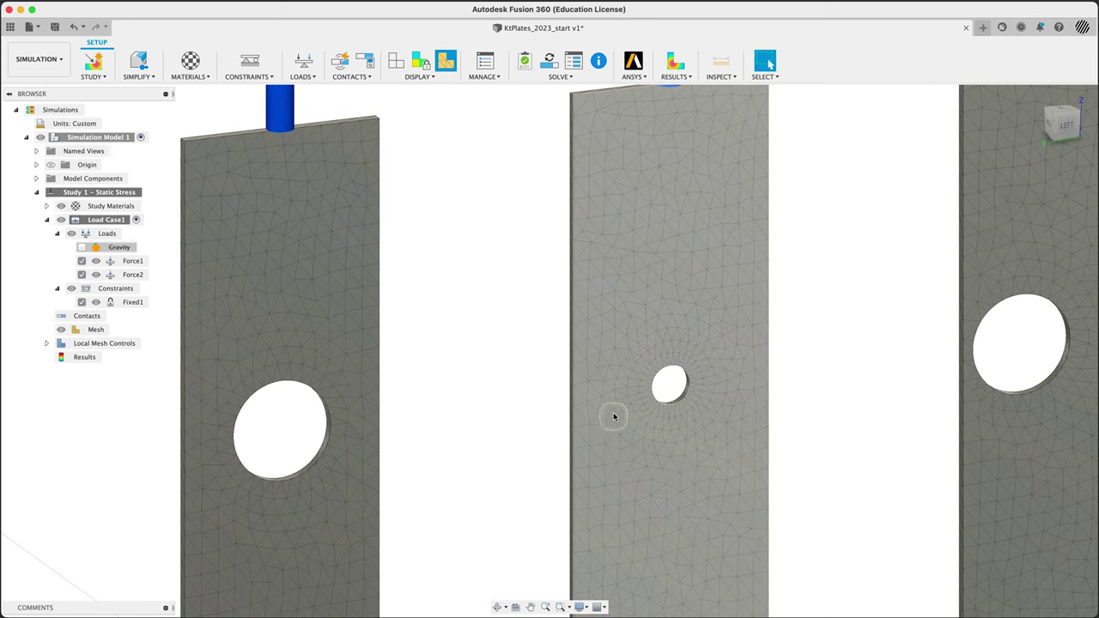
scroll(593, 371, "down", 5)
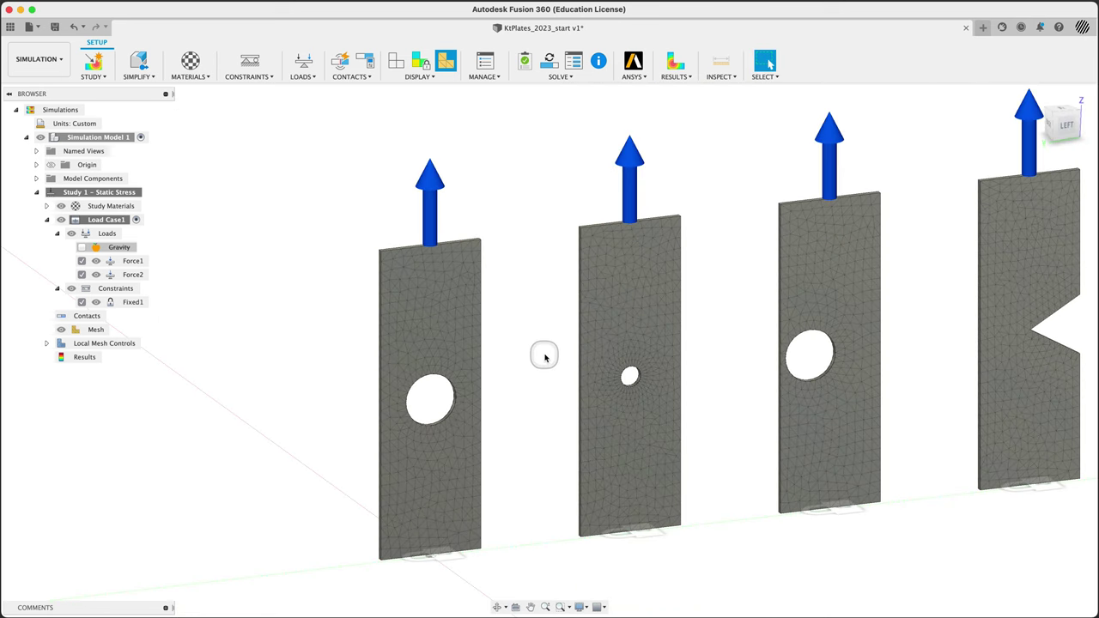
middle_click_drag(702, 375, 401, 400)
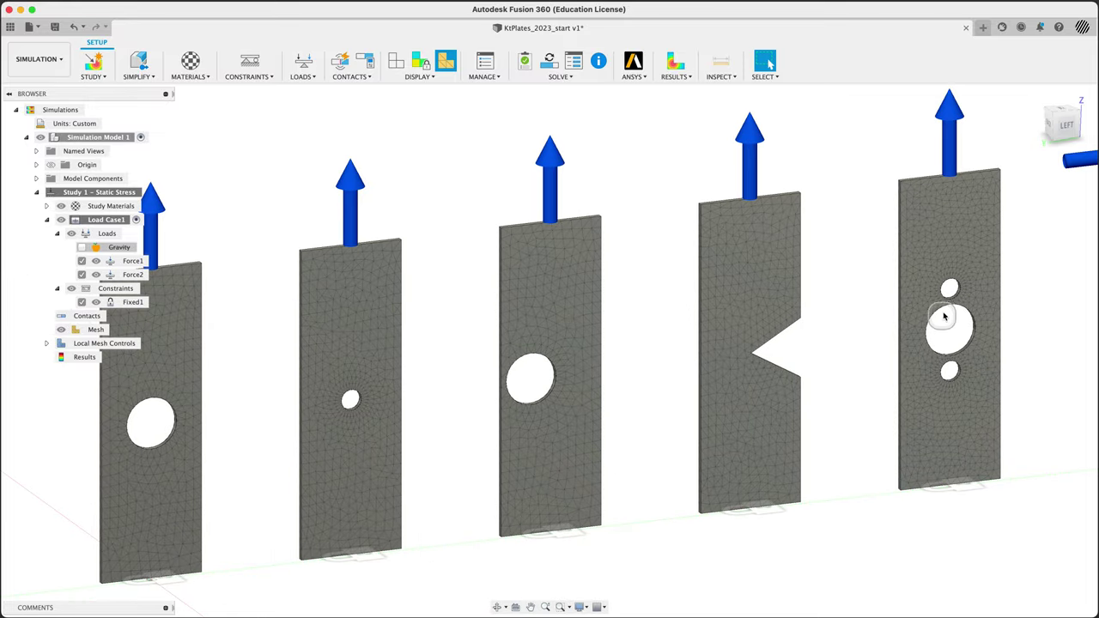
scroll(945, 301, "up", 6)
scroll(721, 334, "down", 6)
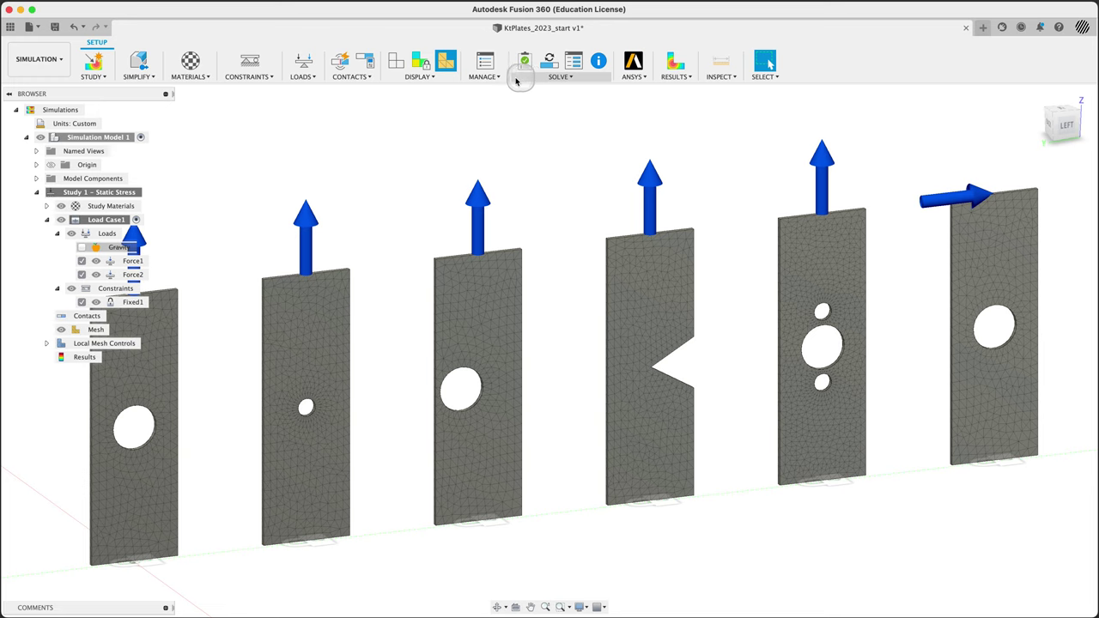
Review the study's Mesh and Advanced Settings pages, then cancel without changes
left_click(486, 65)
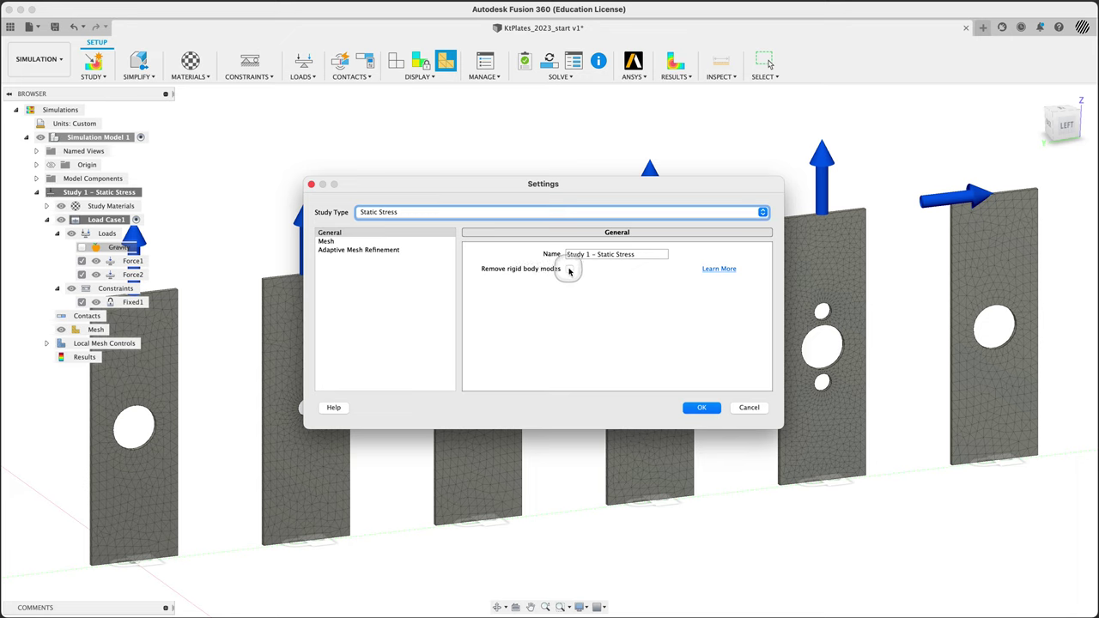
left_click(342, 241)
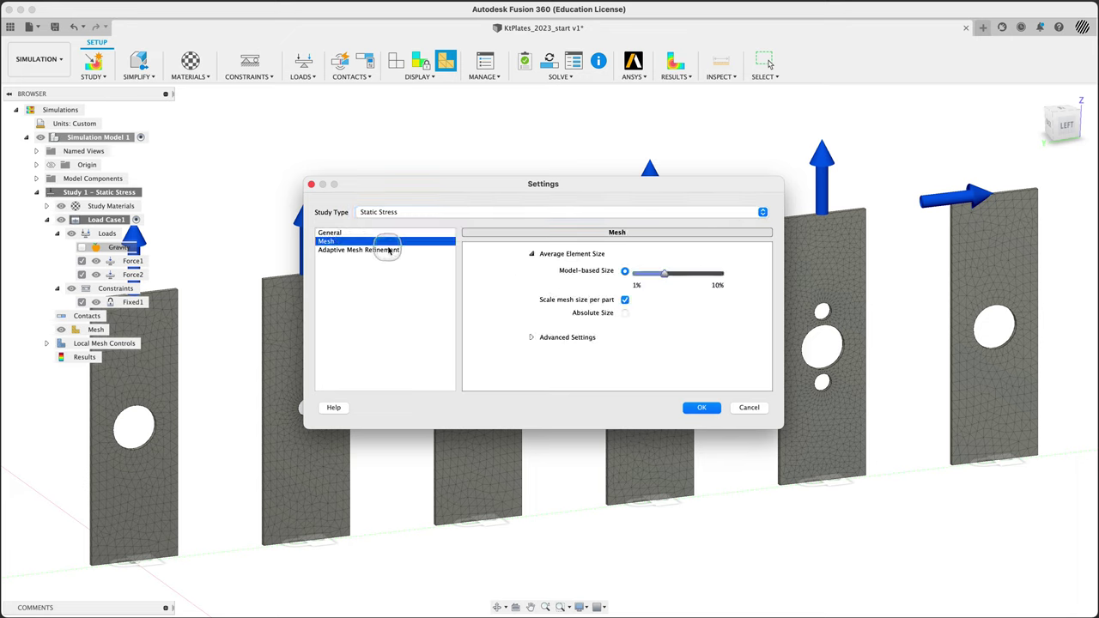
left_click(528, 340)
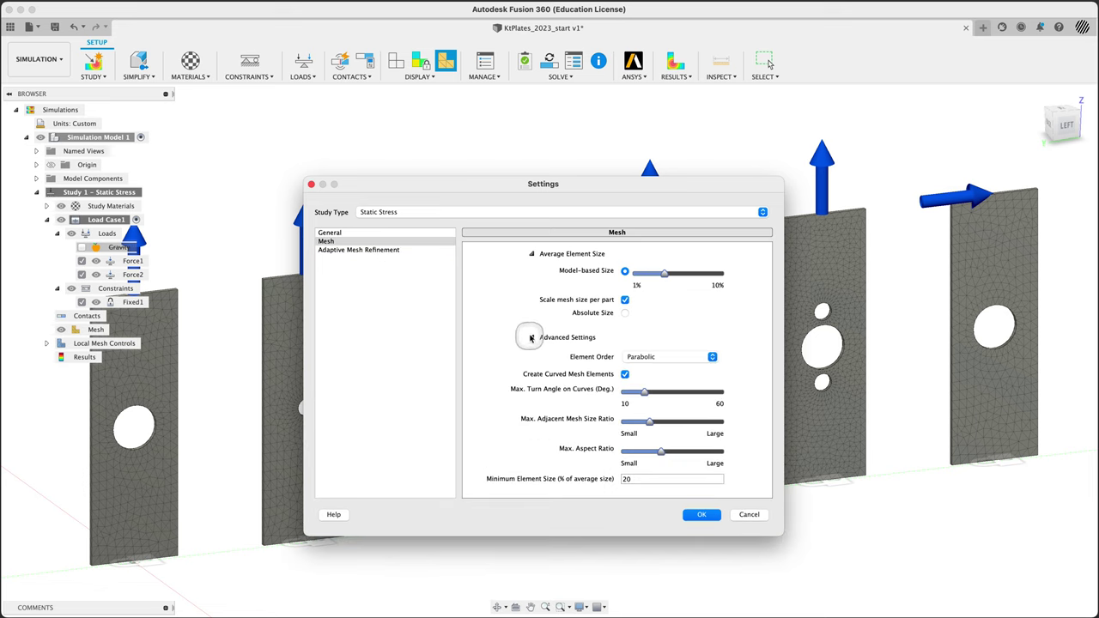
left_click_drag(510, 179, 511, 109)
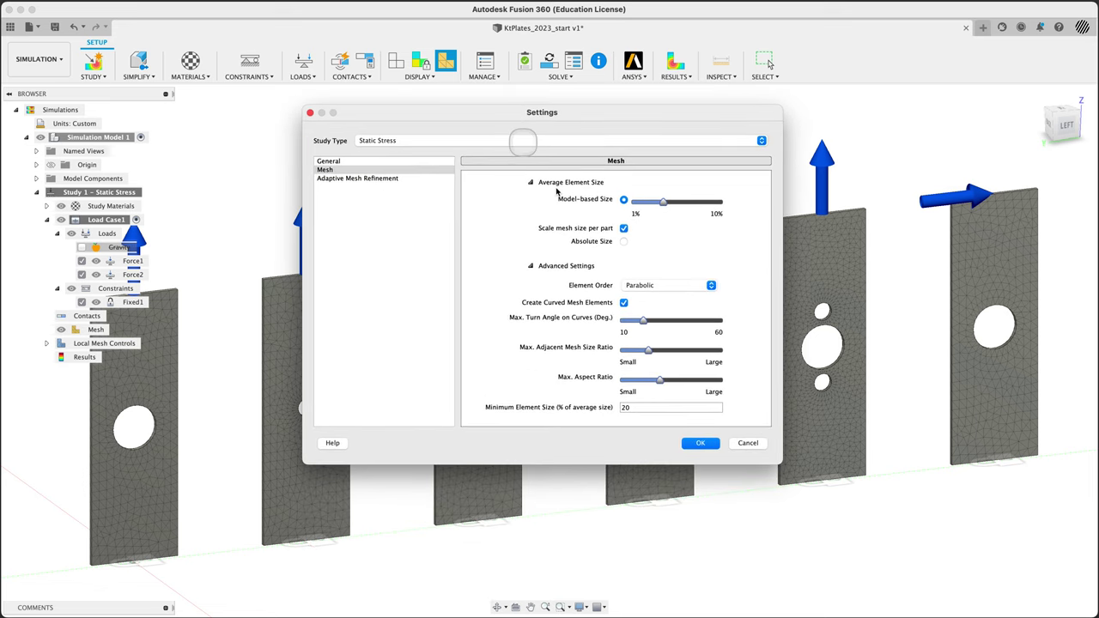
left_click(646, 327)
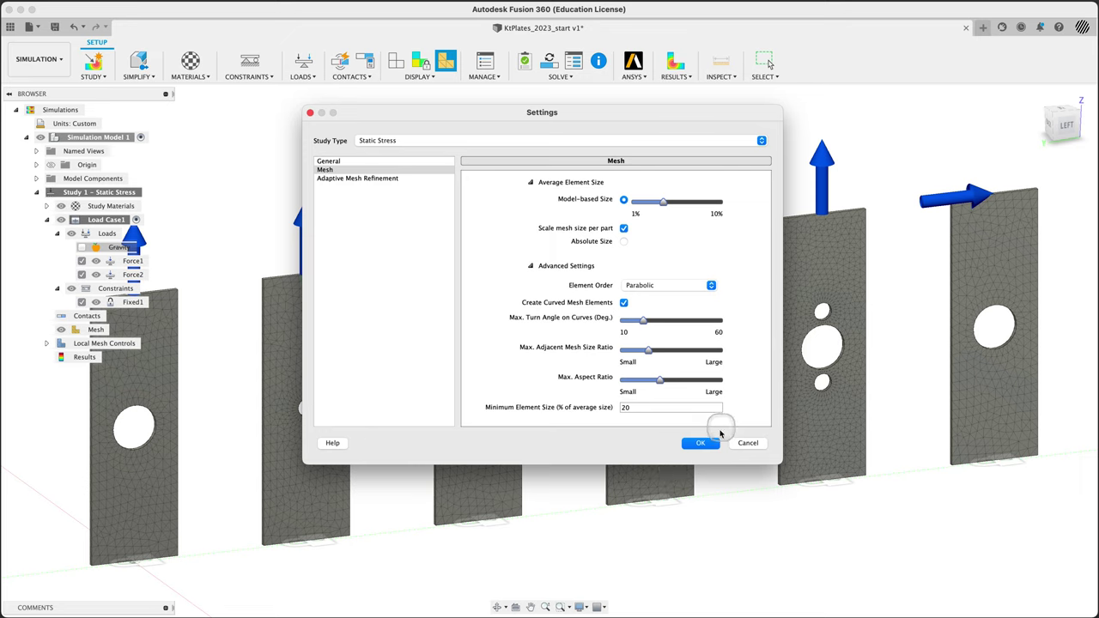
left_click(747, 443)
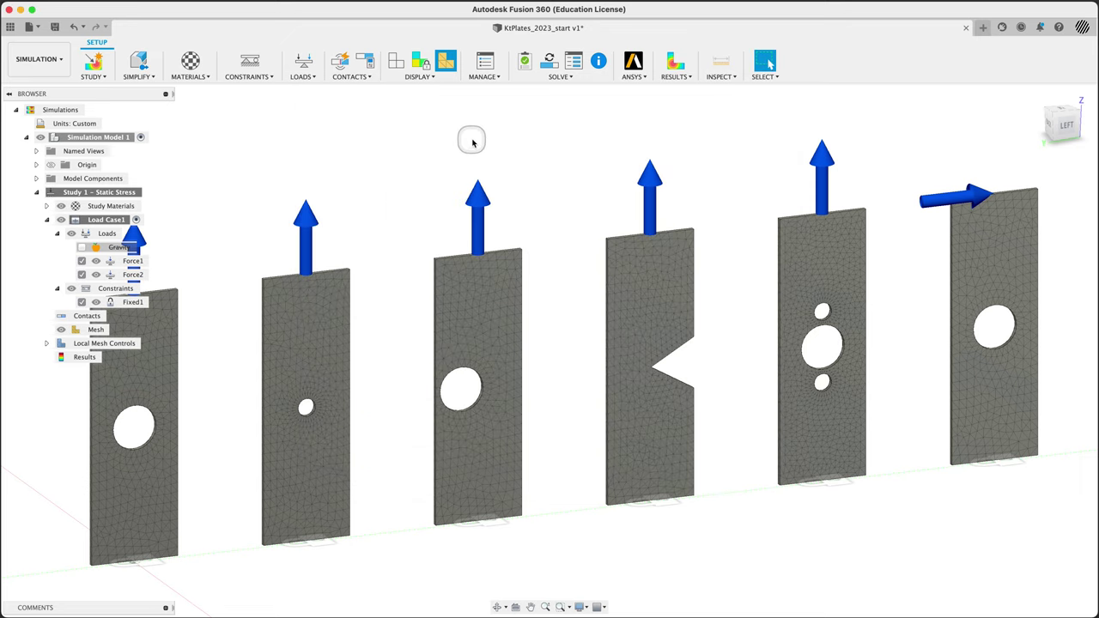
middle_click_drag(552, 147, 508, 140, "shift")
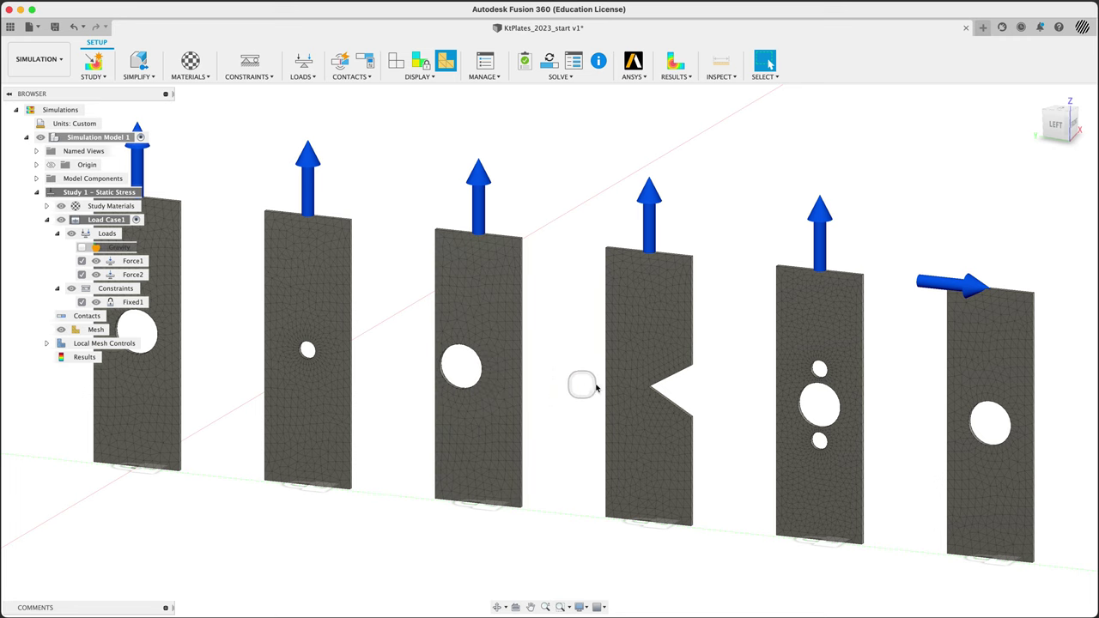
middle_click_drag(706, 389, 690, 401, "shift")
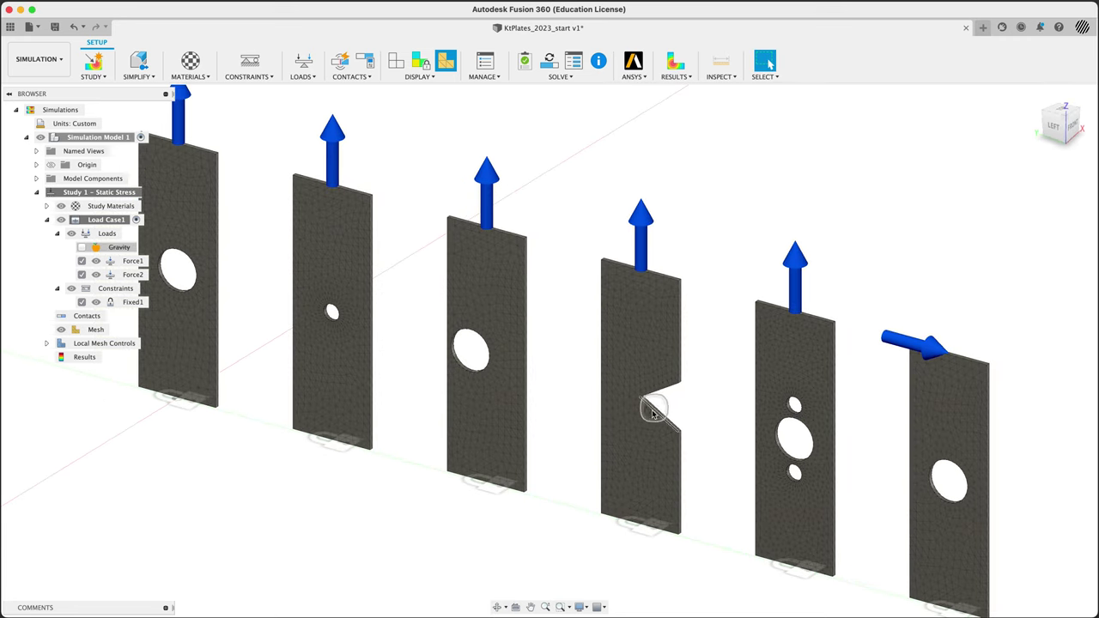
scroll(645, 410, "up", 4)
scroll(653, 415, "up", 6)
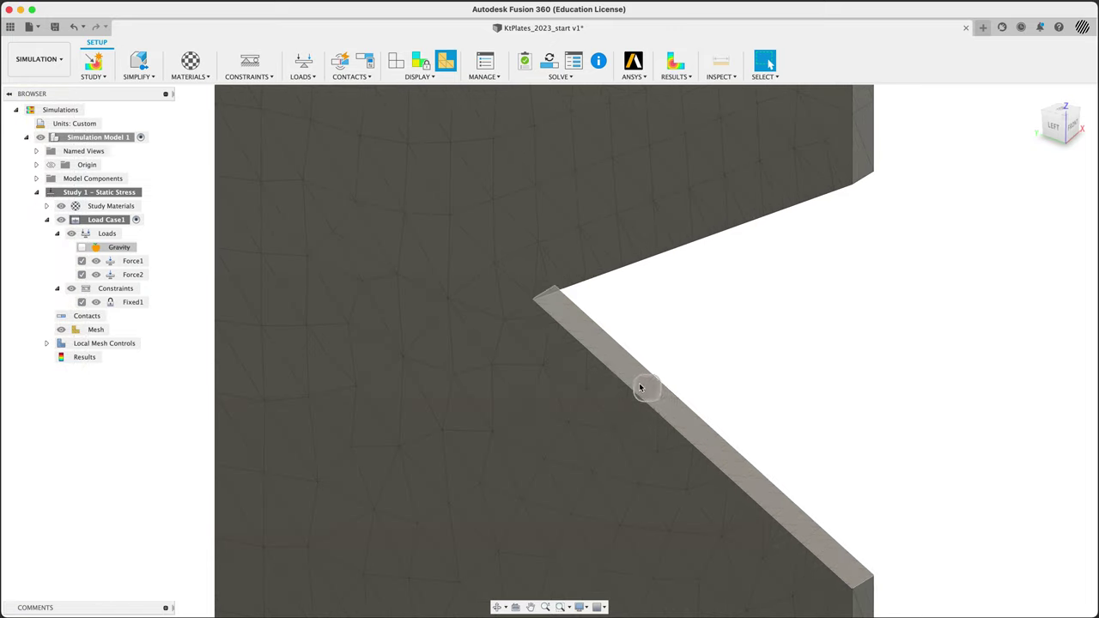
left_click(46, 344)
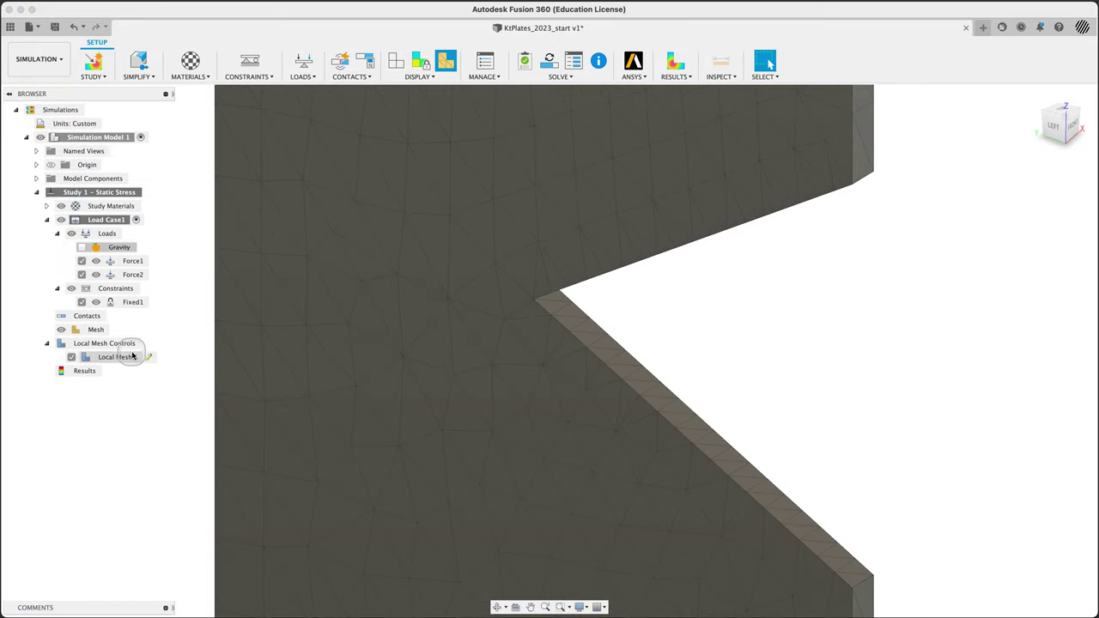
left_click(116, 358)
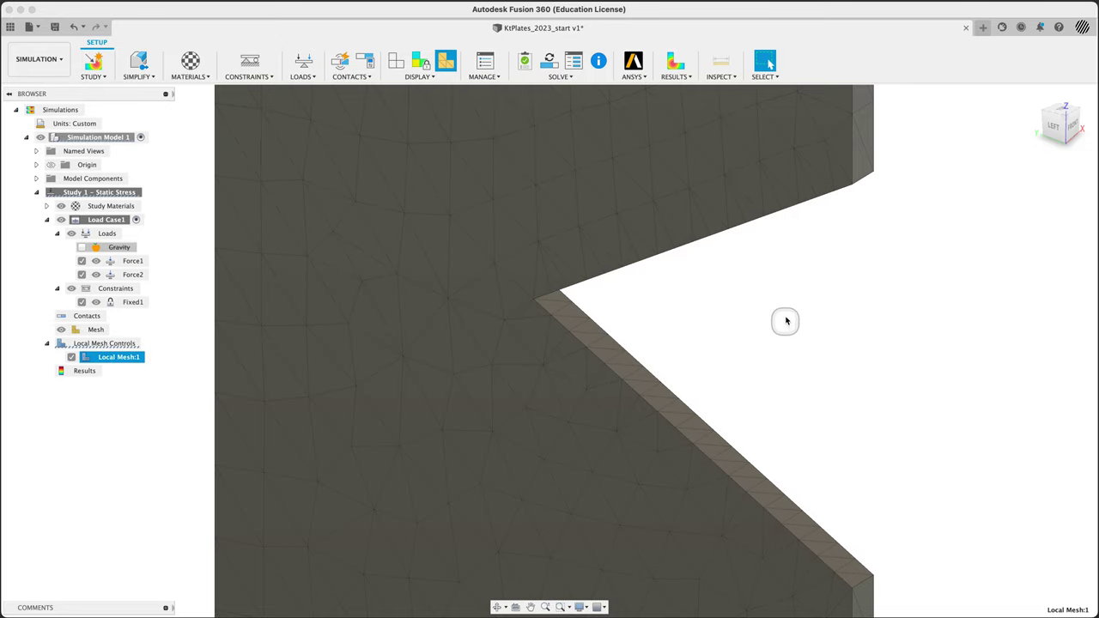
scroll(910, 351, "down", 5)
middle_click_drag(910, 352, 874, 350, "shift")
scroll(875, 349, "up", 5)
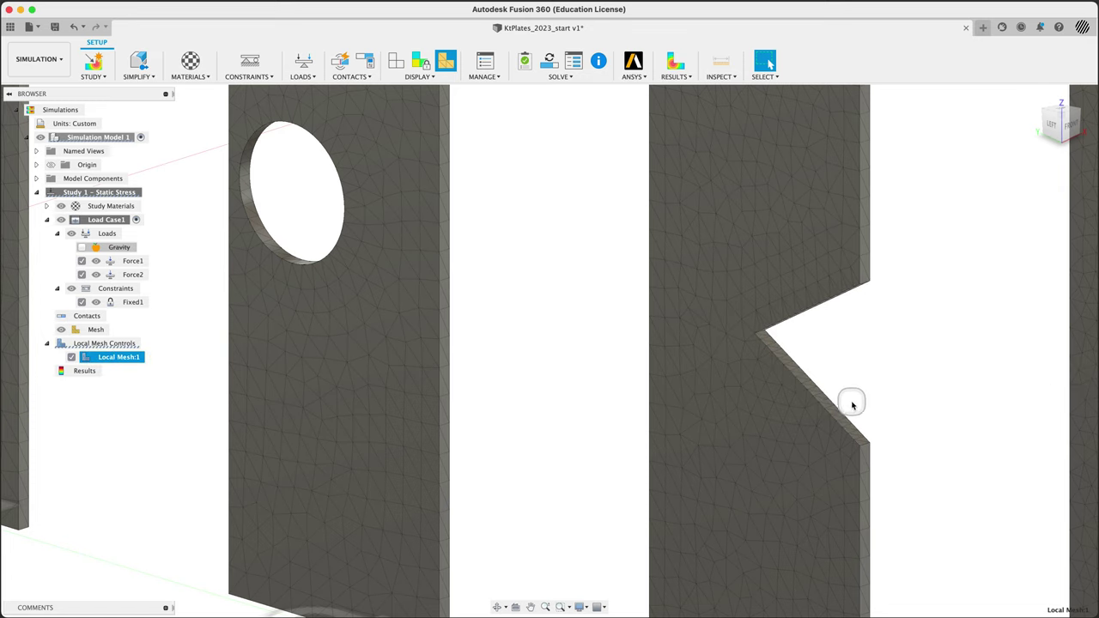
left_click(824, 418)
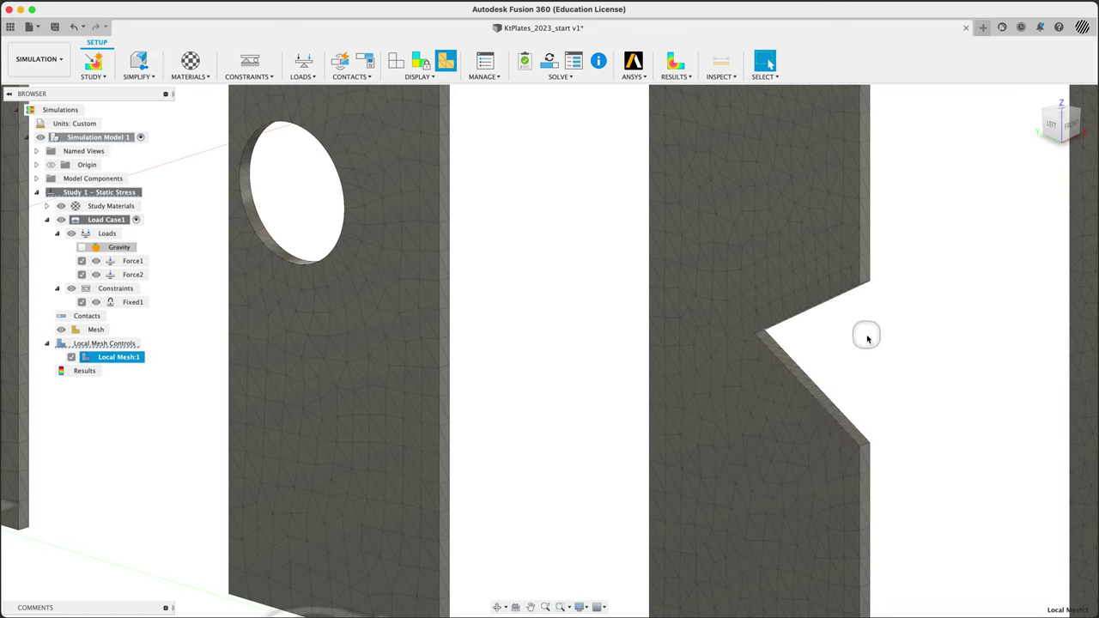
left_click(550, 261)
scroll(549, 261, "up", 5)
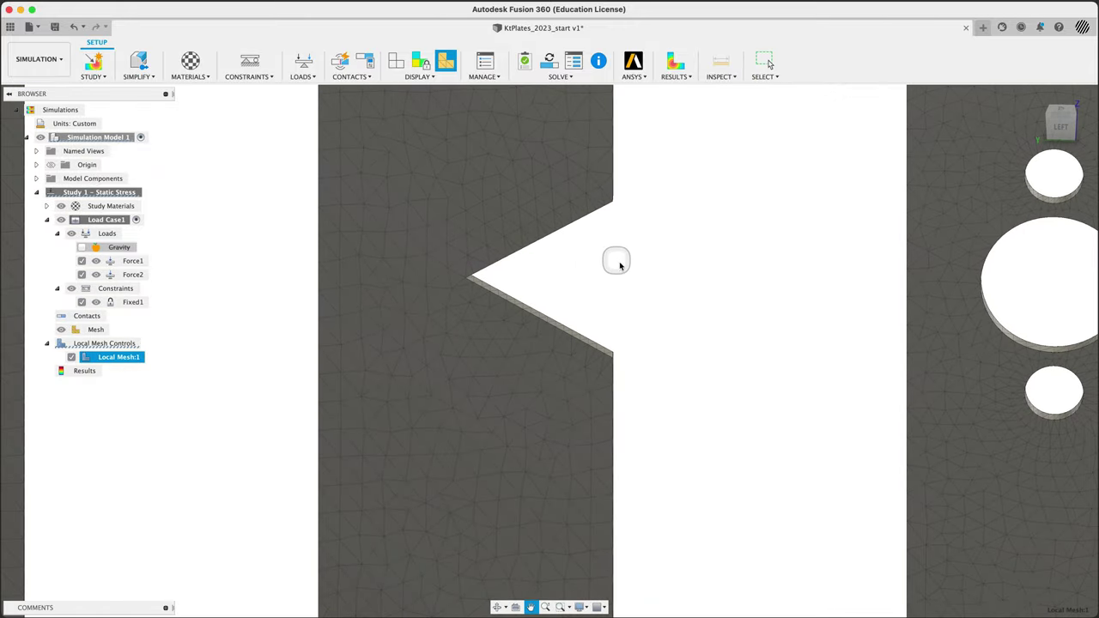
left_click(544, 283)
left_click(552, 351)
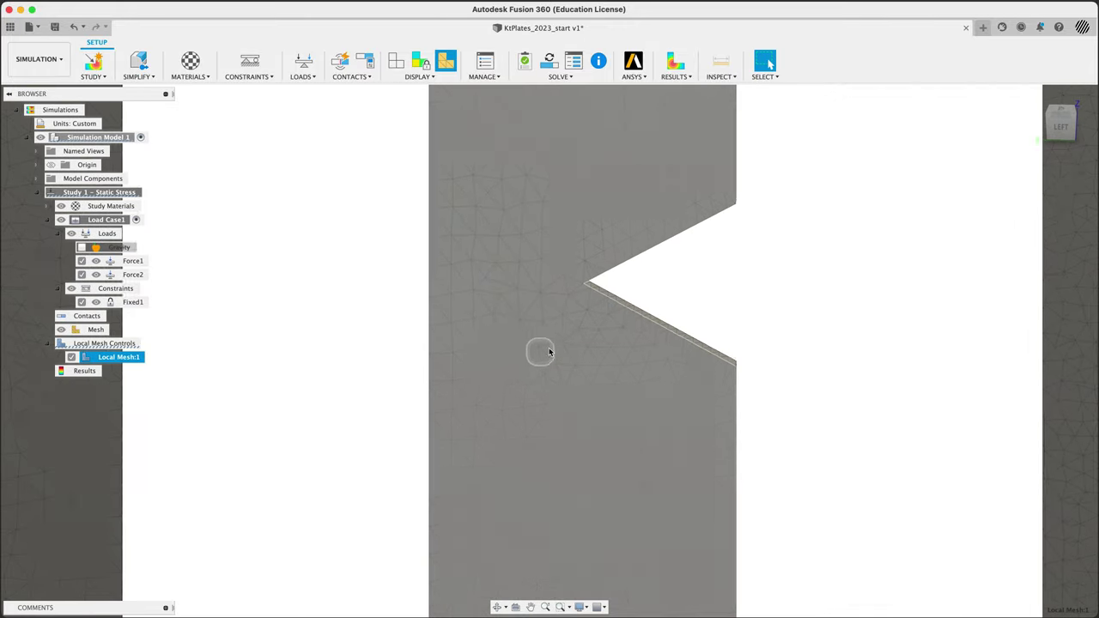
scroll(620, 335, "up", 5)
scroll(620, 335, "down", 10)
mouse_move(584, 311)
middle_mouse_down("shift")
mouse_move(572, 315)
mouse_move(583, 325)
mouse_move(570, 319)
middle_mouse_up("shift")
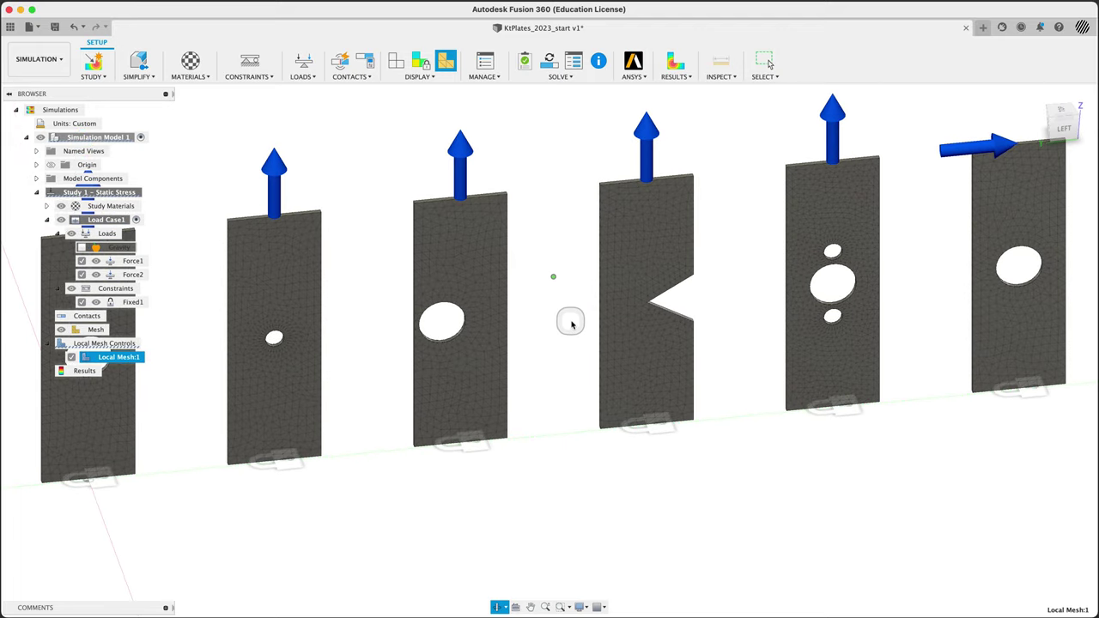
Snap to the LEFT view, run Pre-check, then toggle DOF View on and off
left_click(1061, 129)
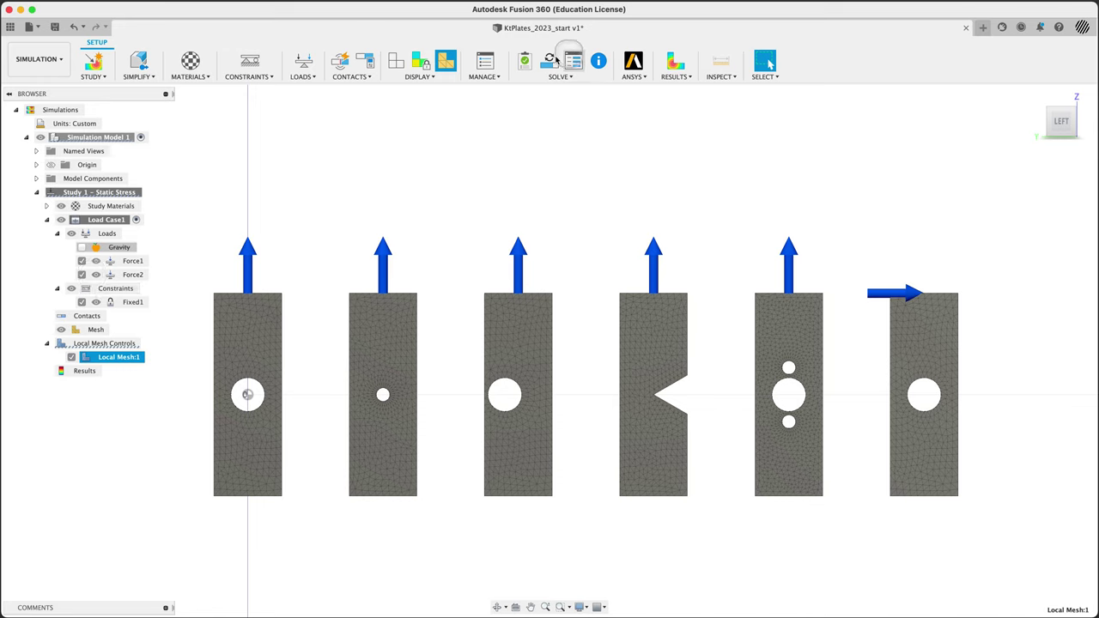
left_click(526, 63)
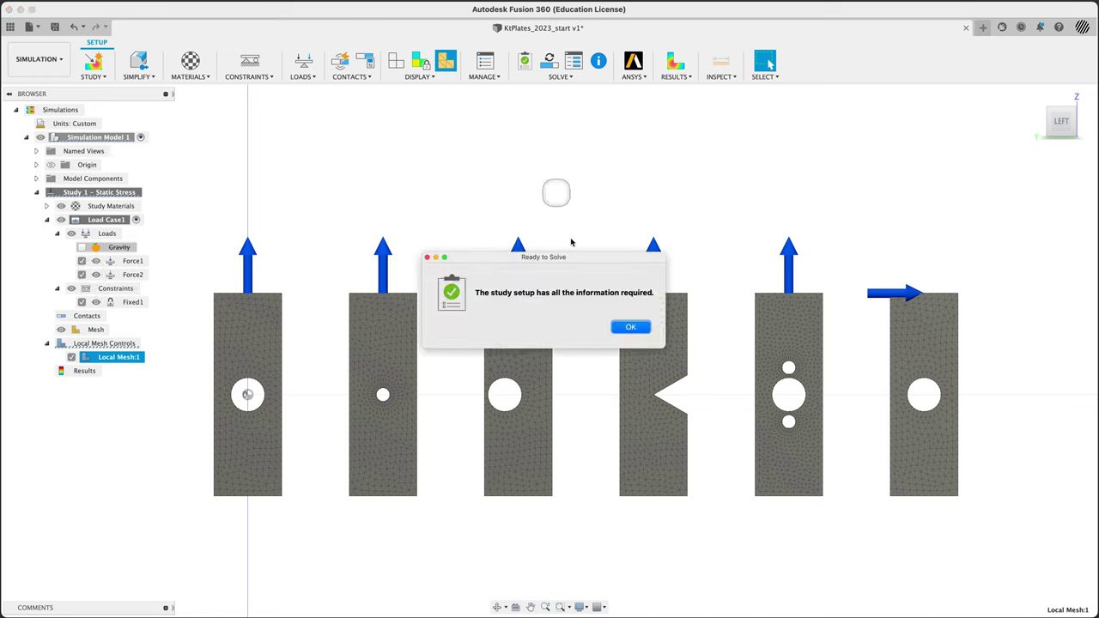
left_click(630, 328)
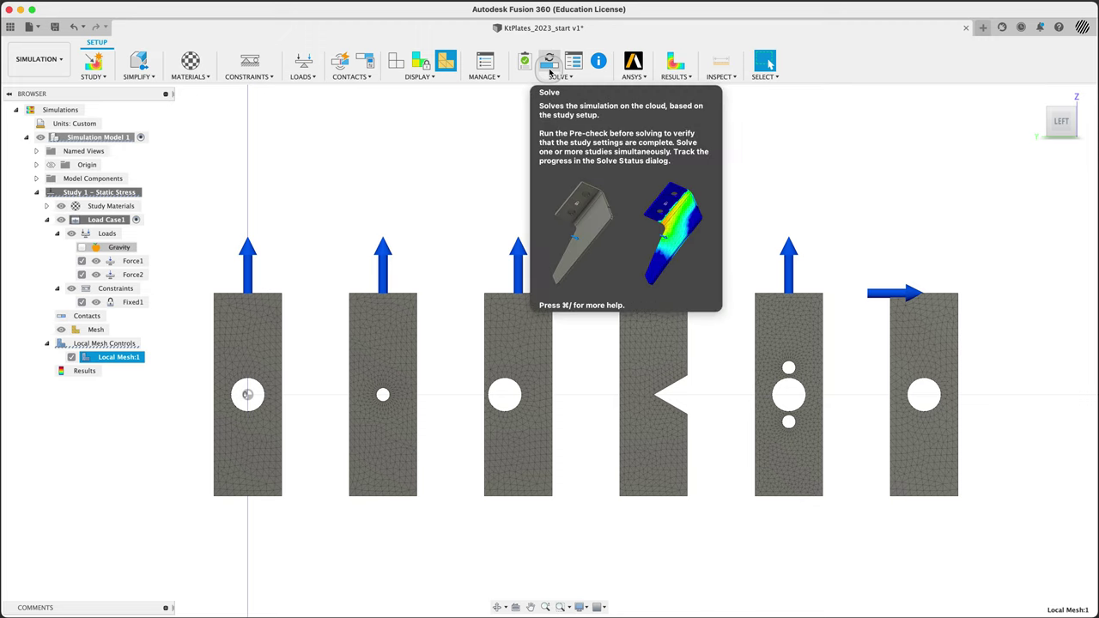
left_click(421, 60)
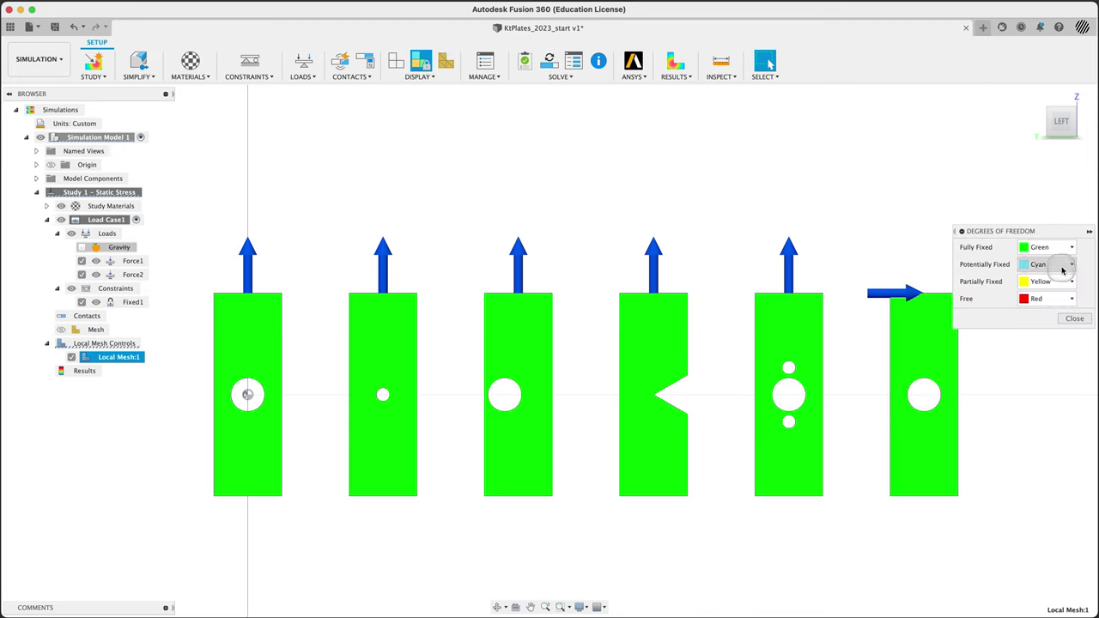
left_click(1074, 319)
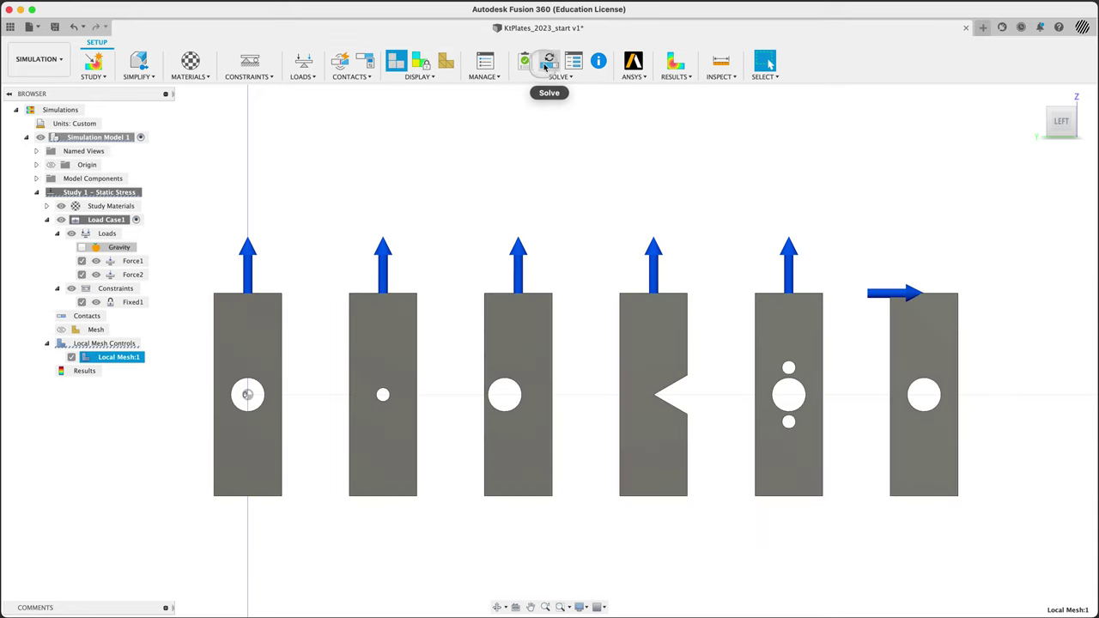
Send Study 1 to the cloud solver and expand its job row to follow the stages
left_click(547, 62)
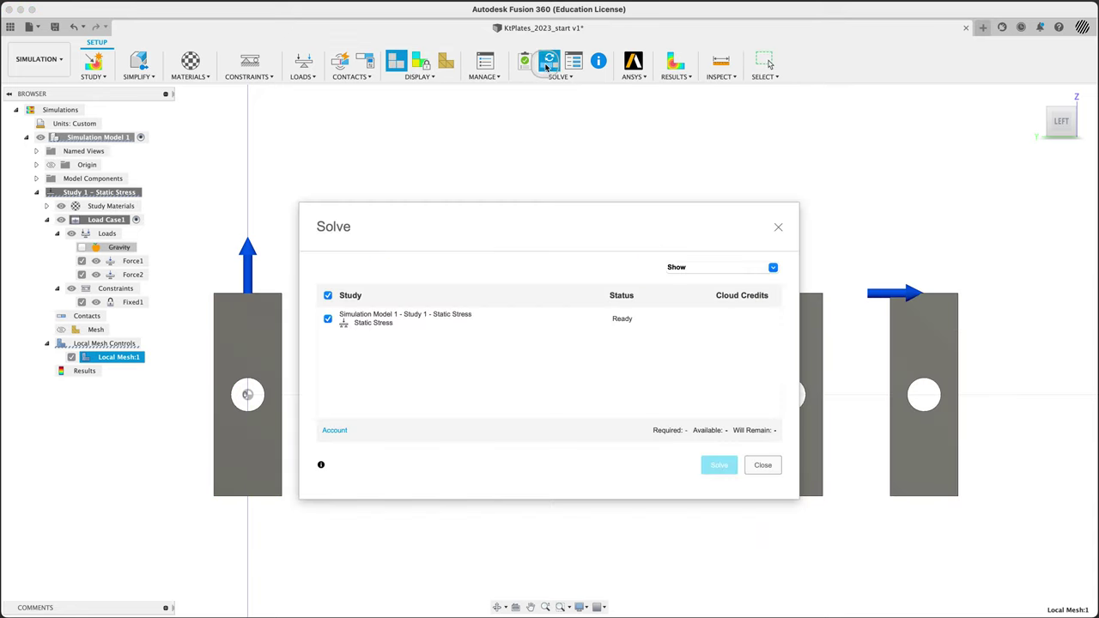
left_click(719, 466)
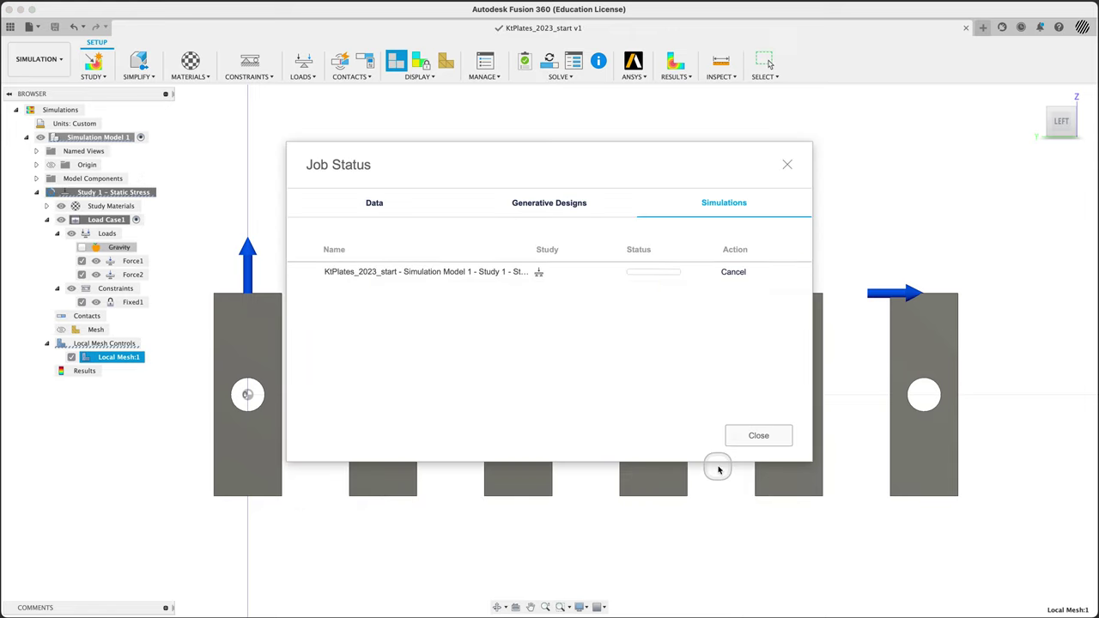
left_click(309, 274)
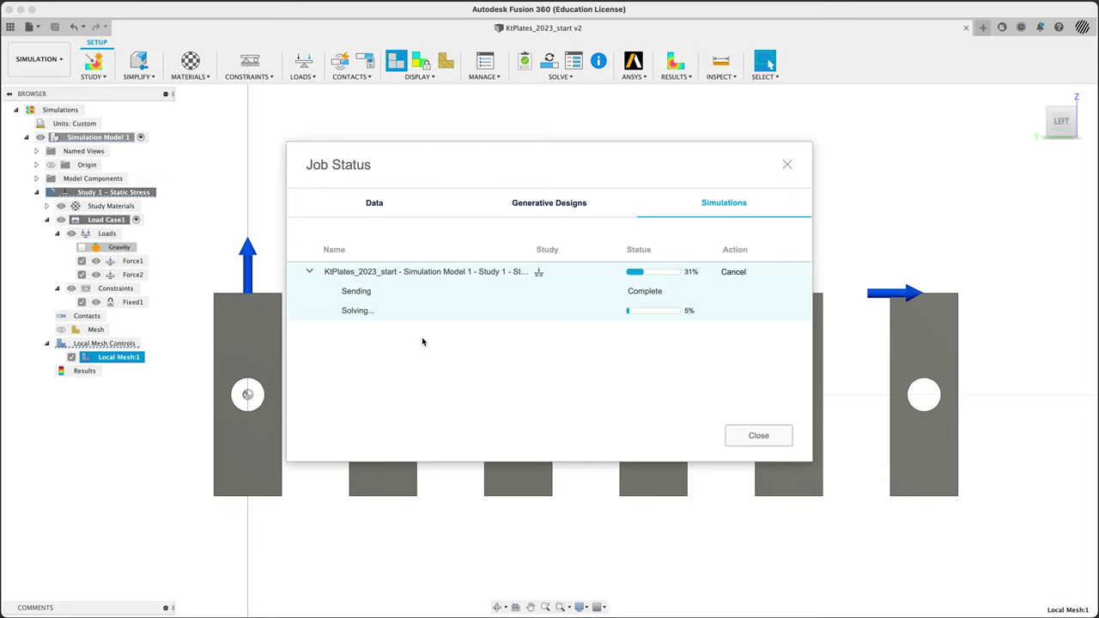
Close the Job Status window, then briefly open and close the project Data Panel
left_click(756, 437)
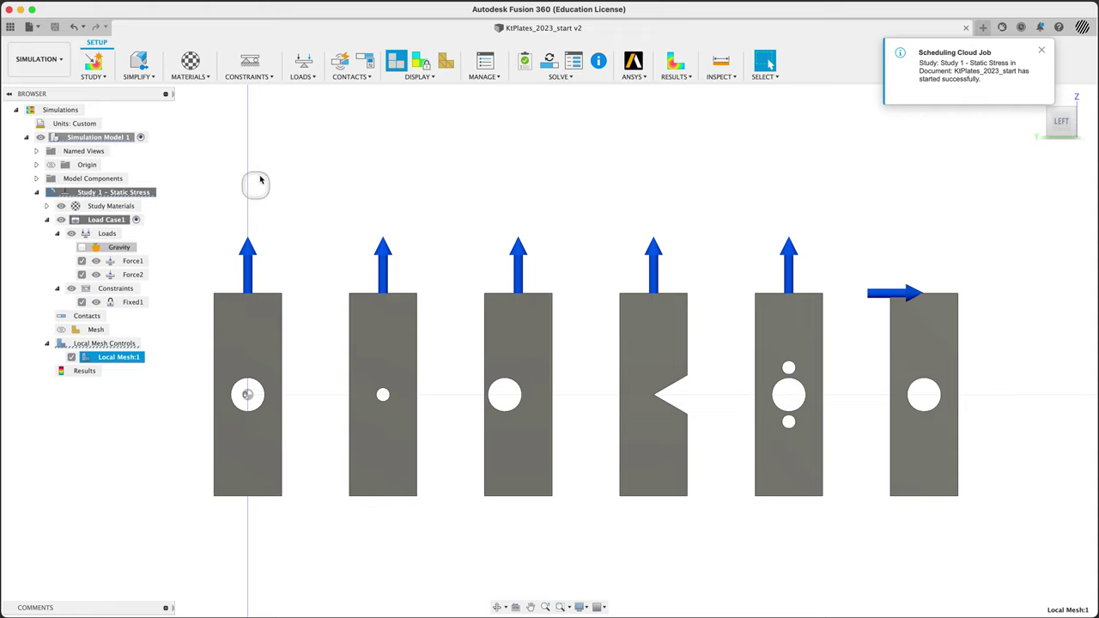
left_click(10, 26)
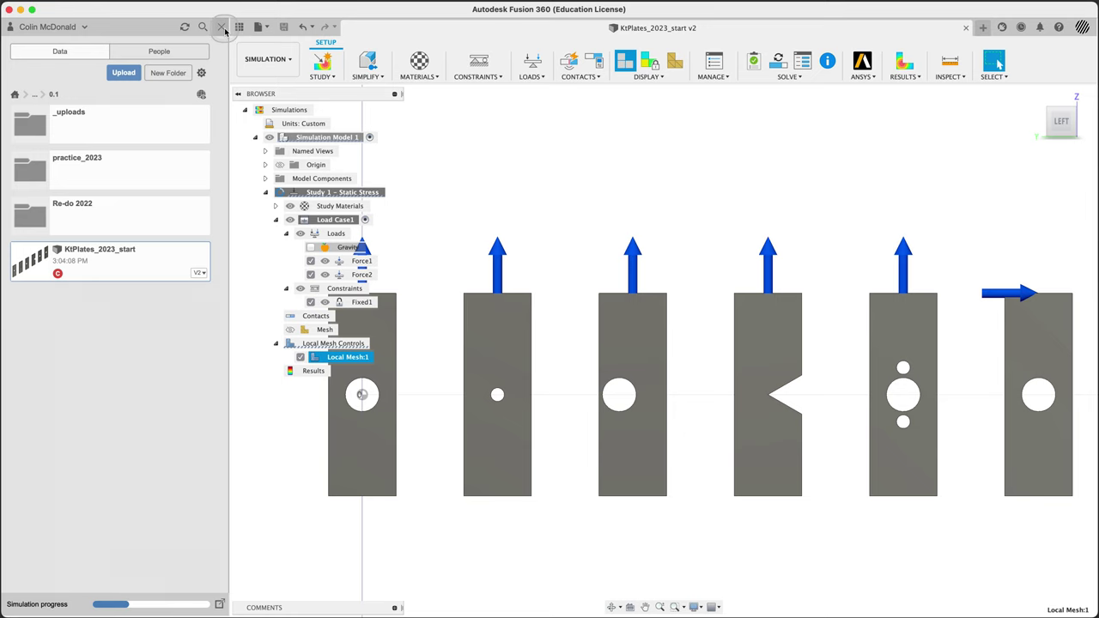
left_click(222, 28)
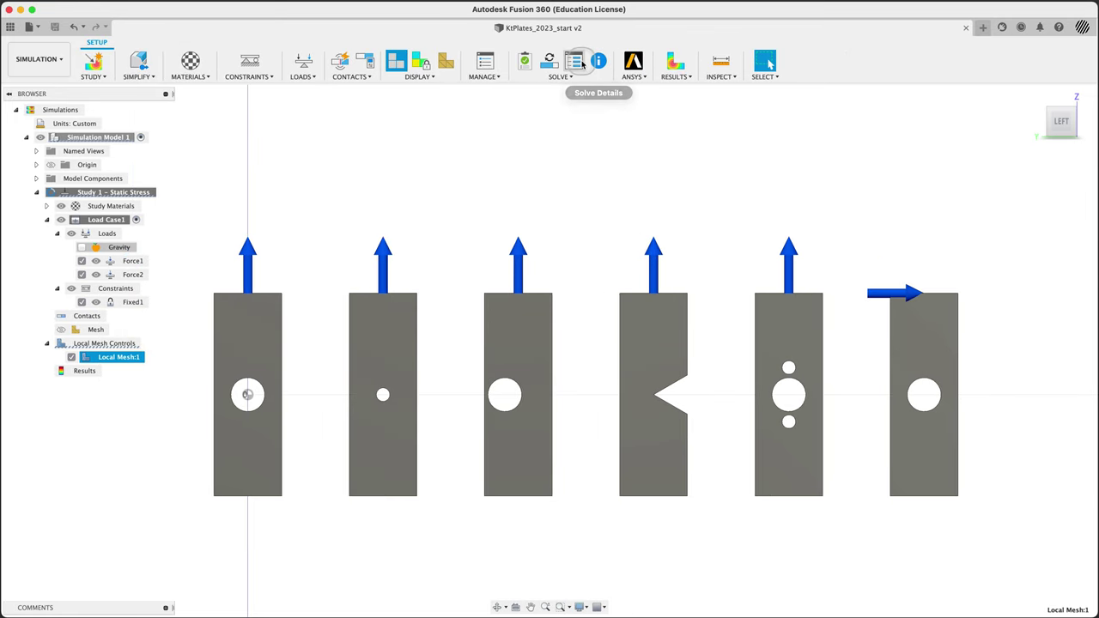
Open Study 1 settings, view the Adaptive Mesh Refinement page, and cancel without changes
left_click(488, 91)
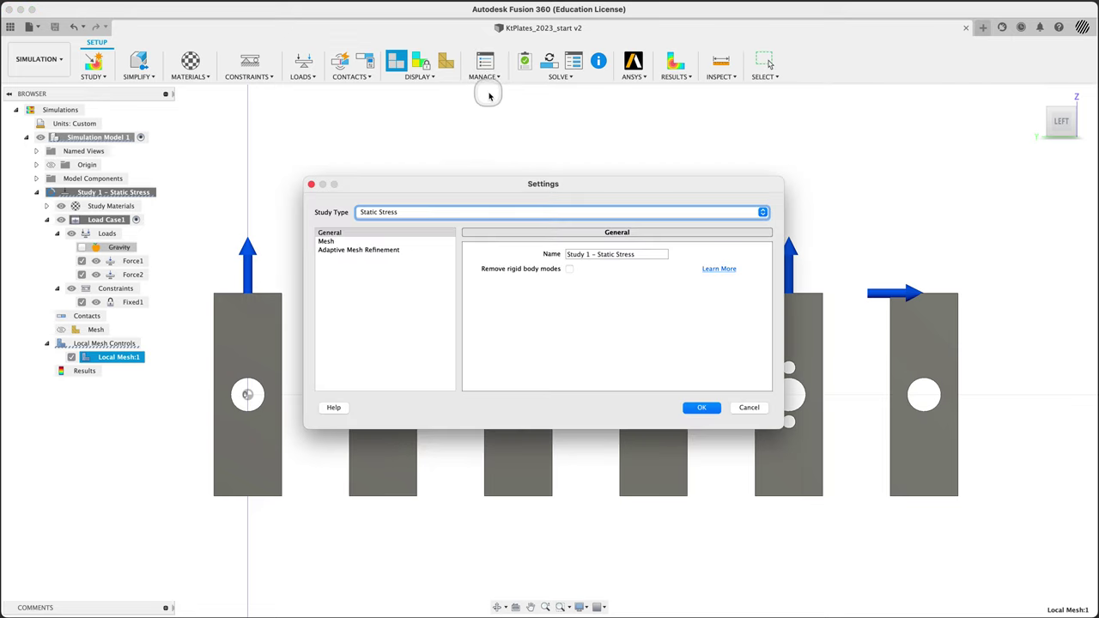
left_click(339, 251)
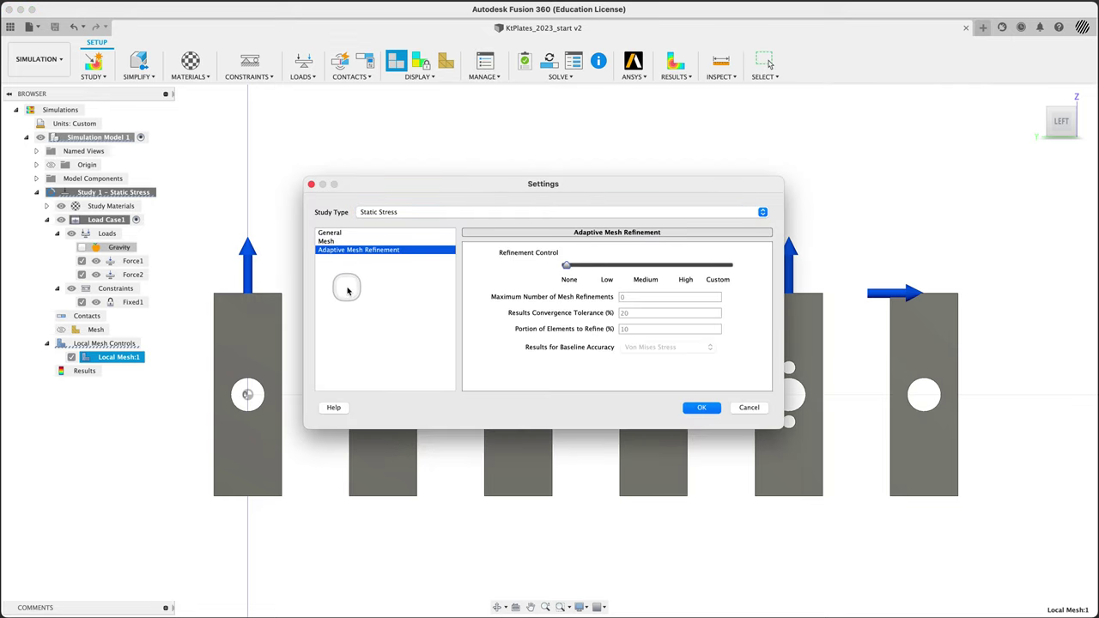
left_click(749, 408)
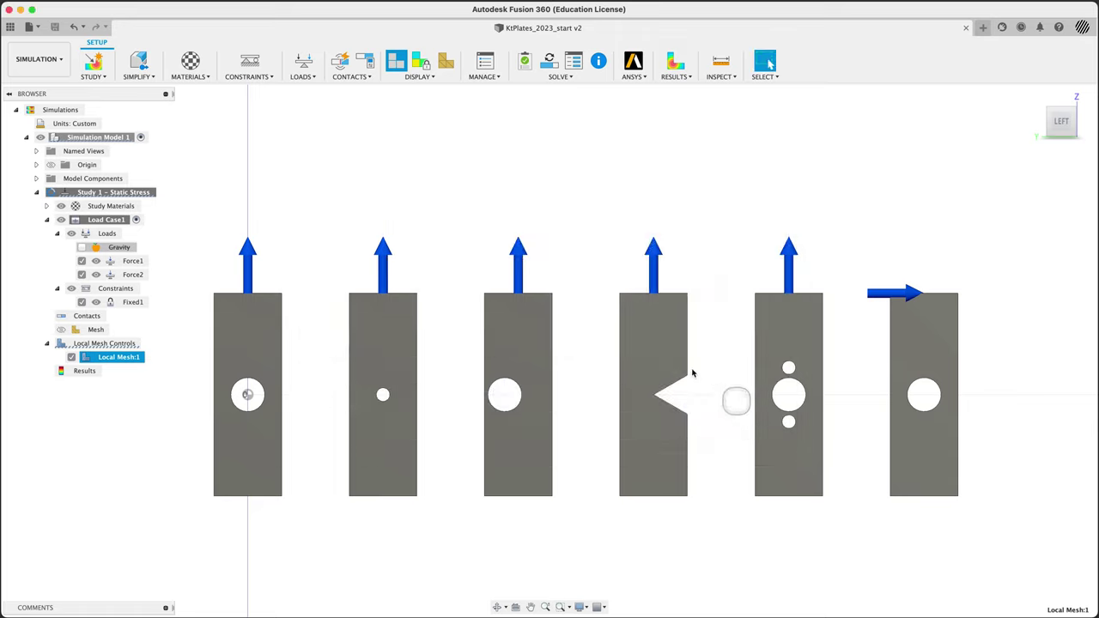
Confirm the cloud solve finished, close Job Status, and move Results Details to the centre
left_click(573, 62)
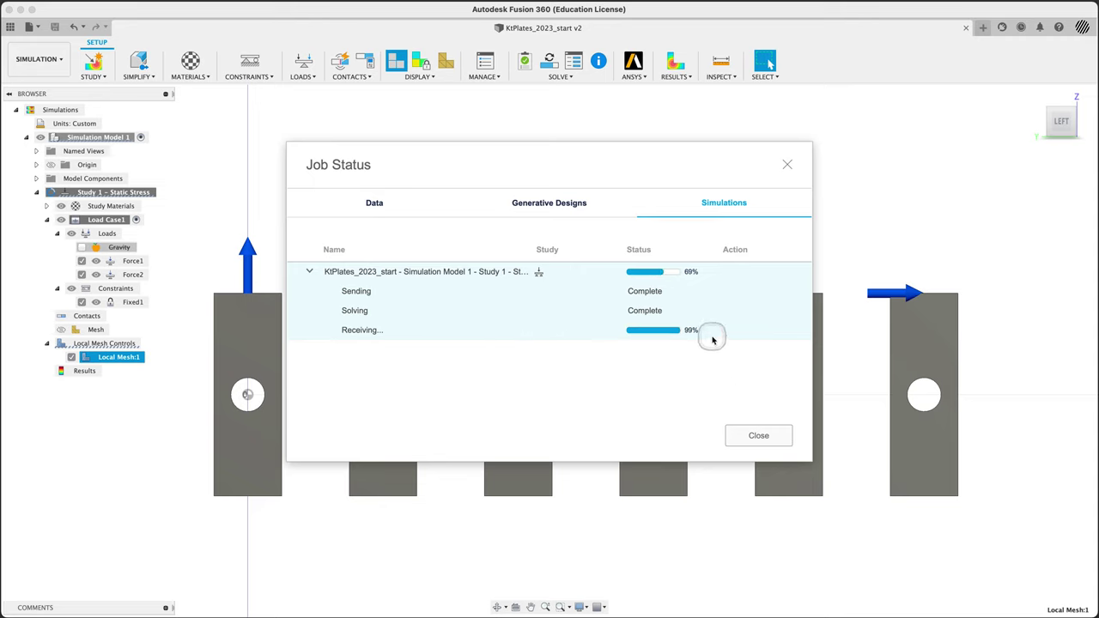
left_click(740, 438)
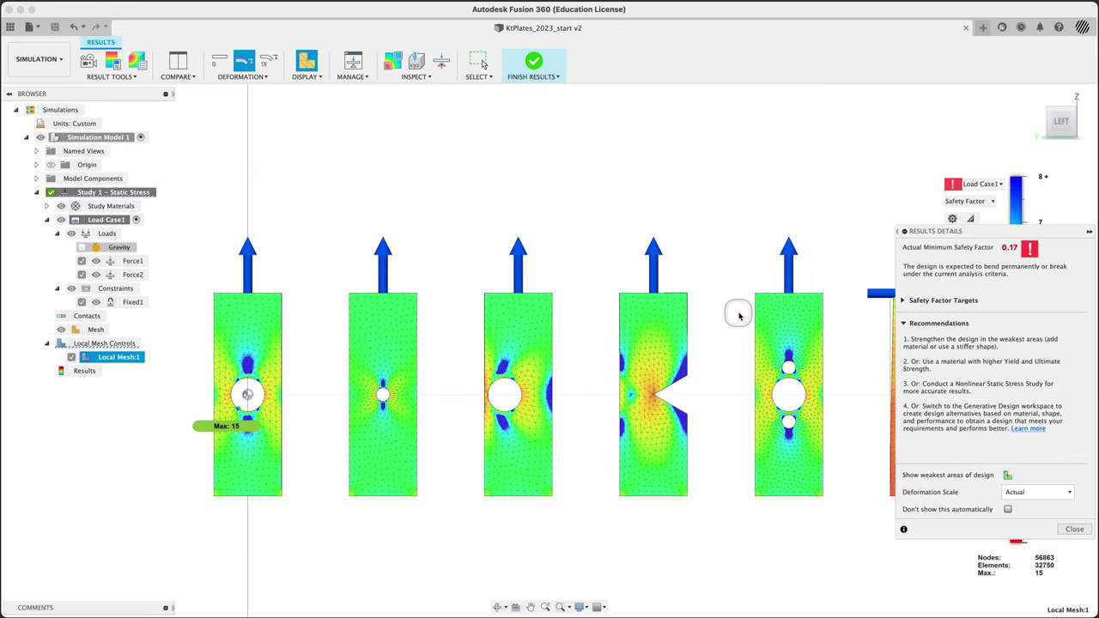
left_click_drag(984, 234, 488, 186)
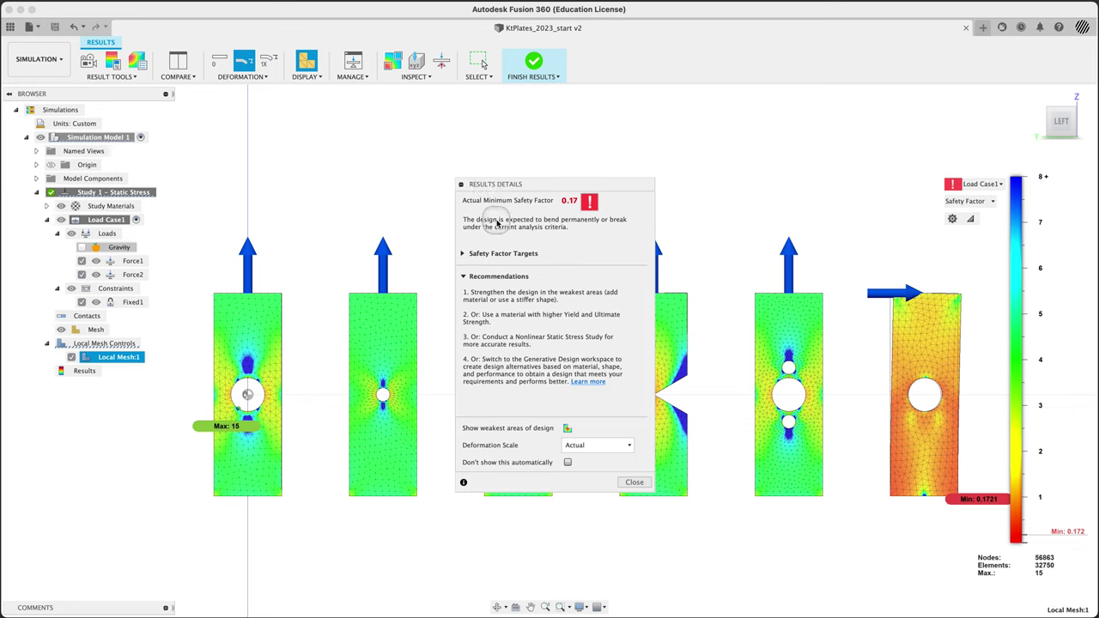
Review the Safety Factor Targets, keep automatic display on, close the results summary, and open the result types
left_click(463, 253)
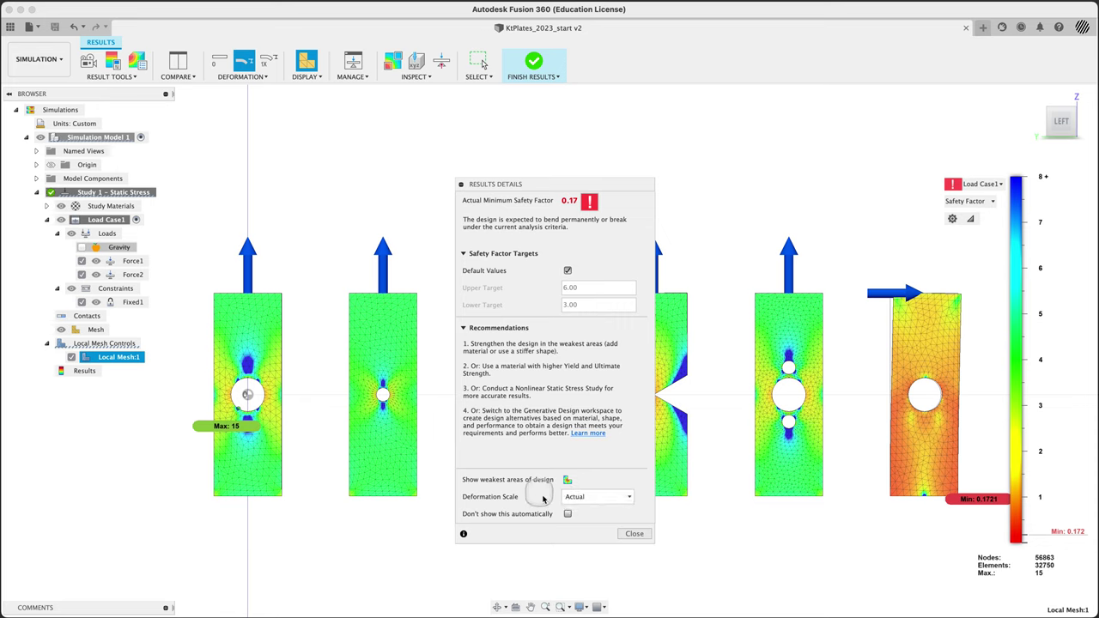
left_click(568, 514)
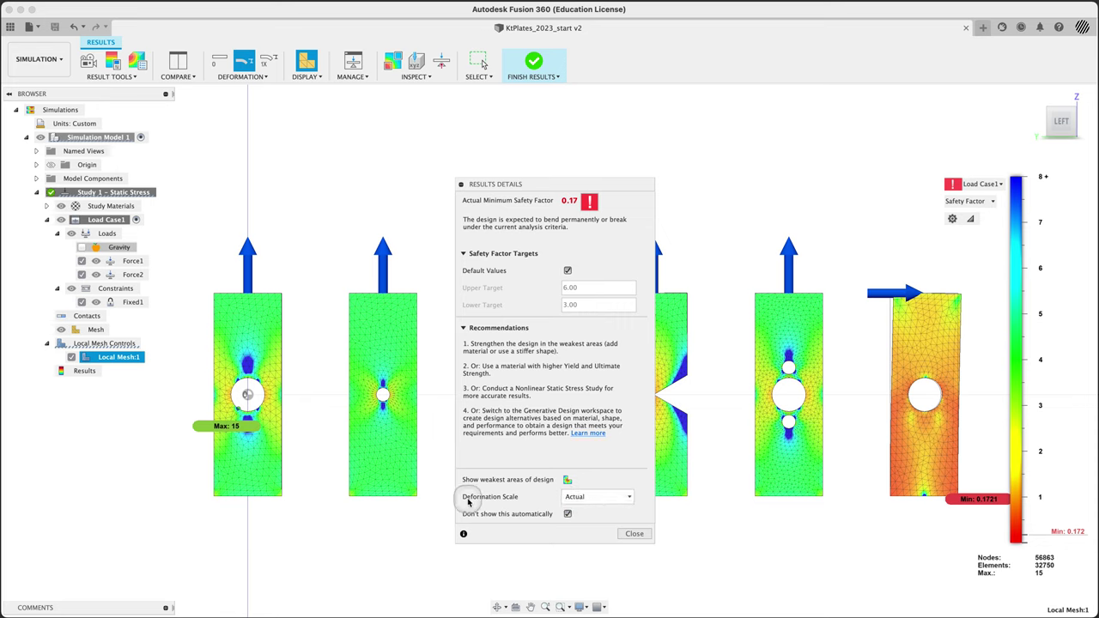
left_click(567, 513)
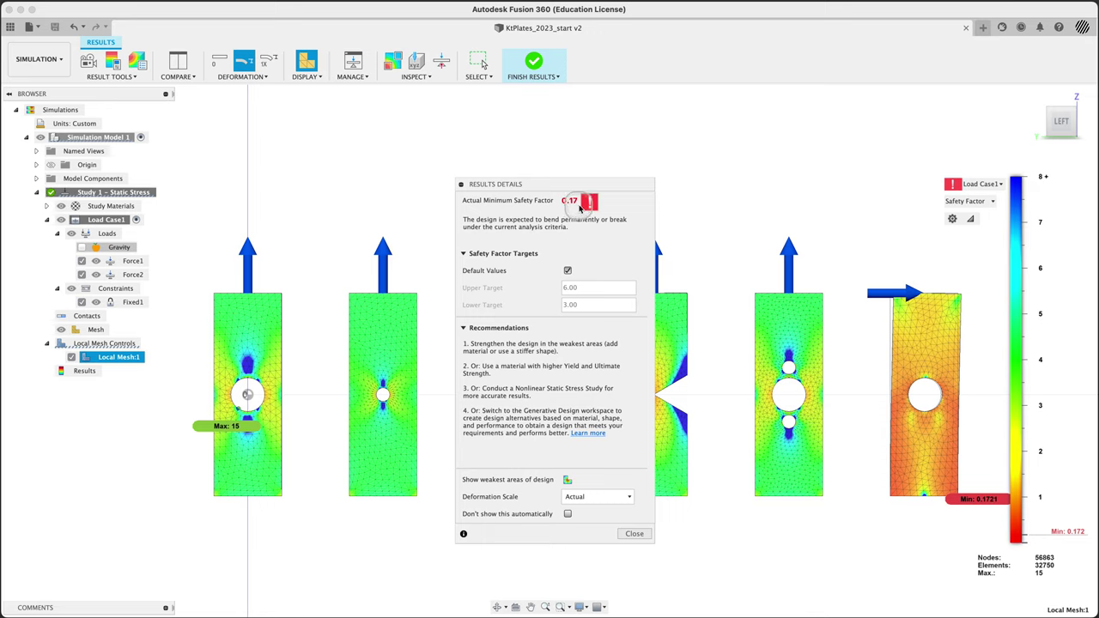
left_click(633, 534)
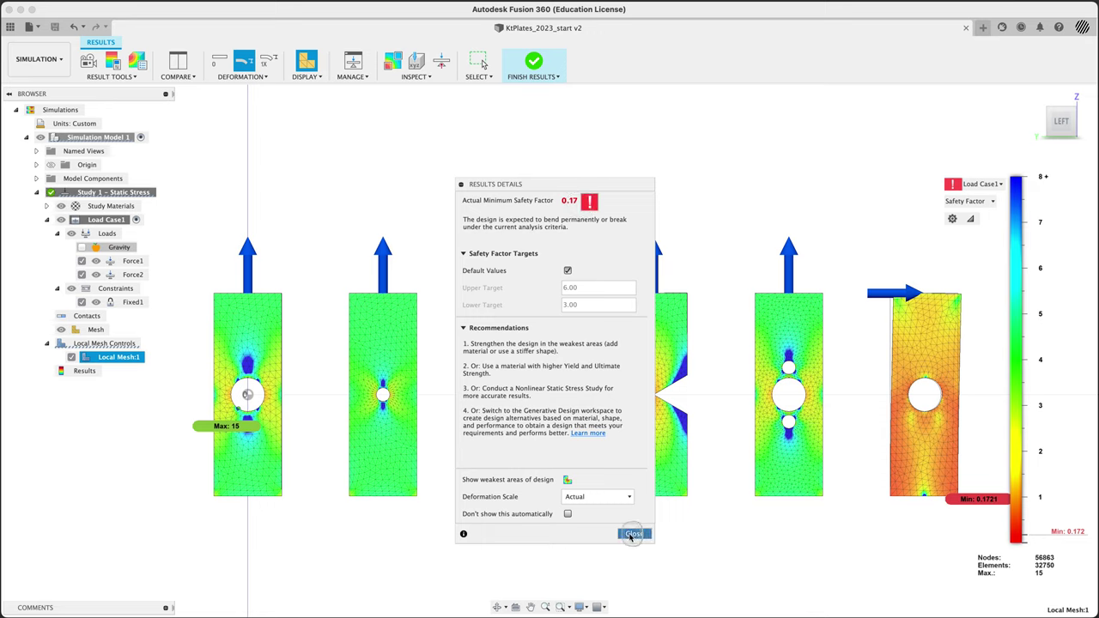
left_click(633, 535)
left_click(962, 202)
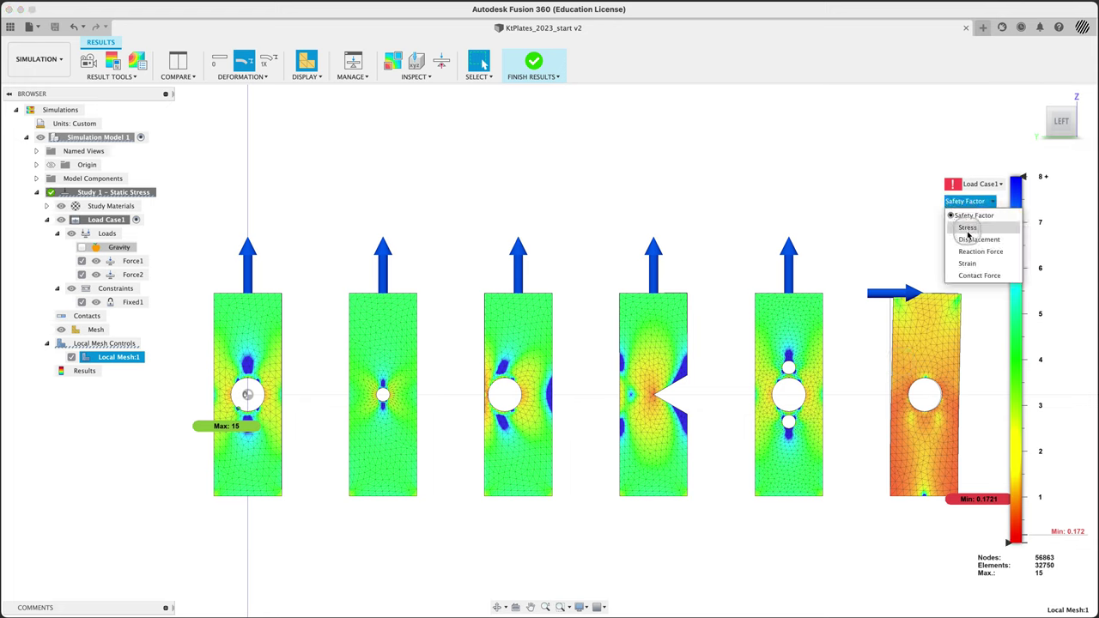
Switch the plot to Displacement and toggle the min/max labels off and on
left_click(969, 240)
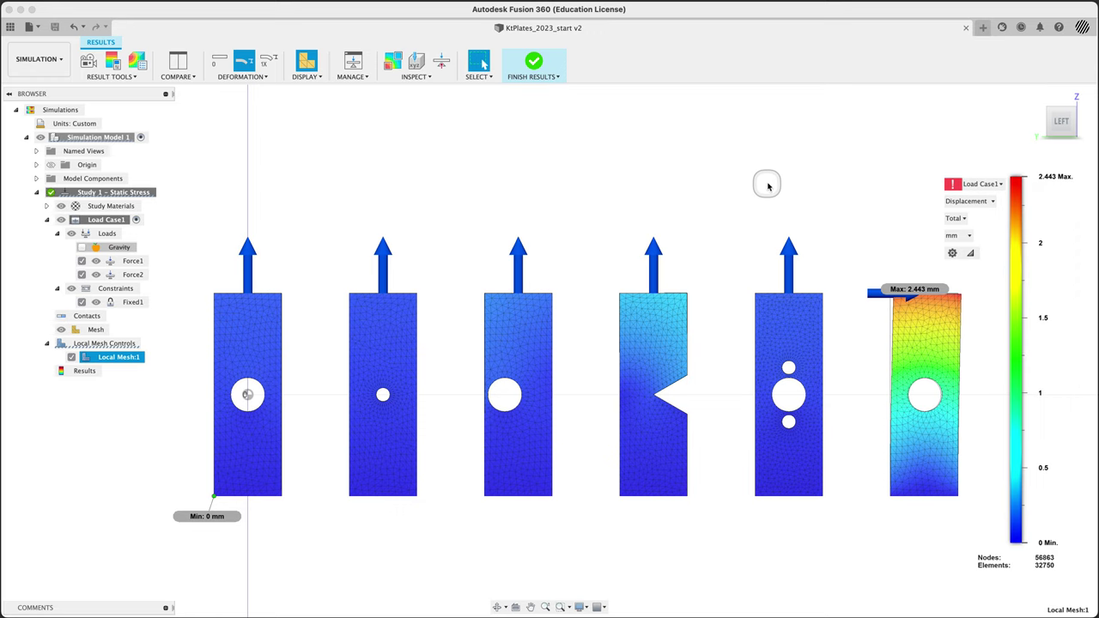
left_click(906, 290)
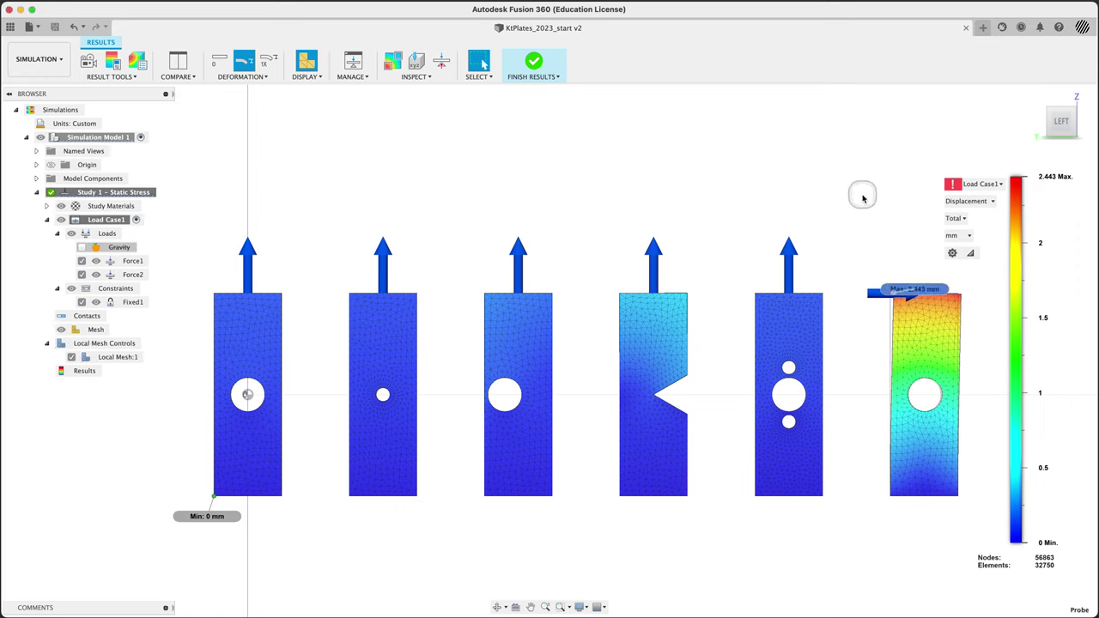
left_click(391, 64)
left_click(391, 65)
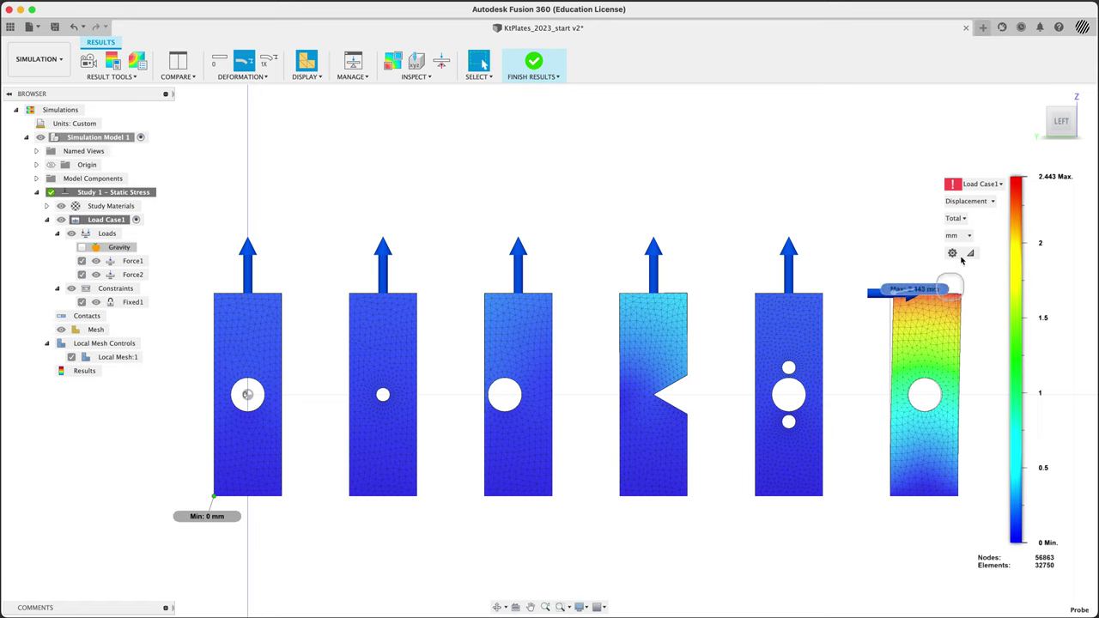
Switch the plot to Stress, then back to Safety Factor (0.1721 min, 15 max)
left_click(970, 201)
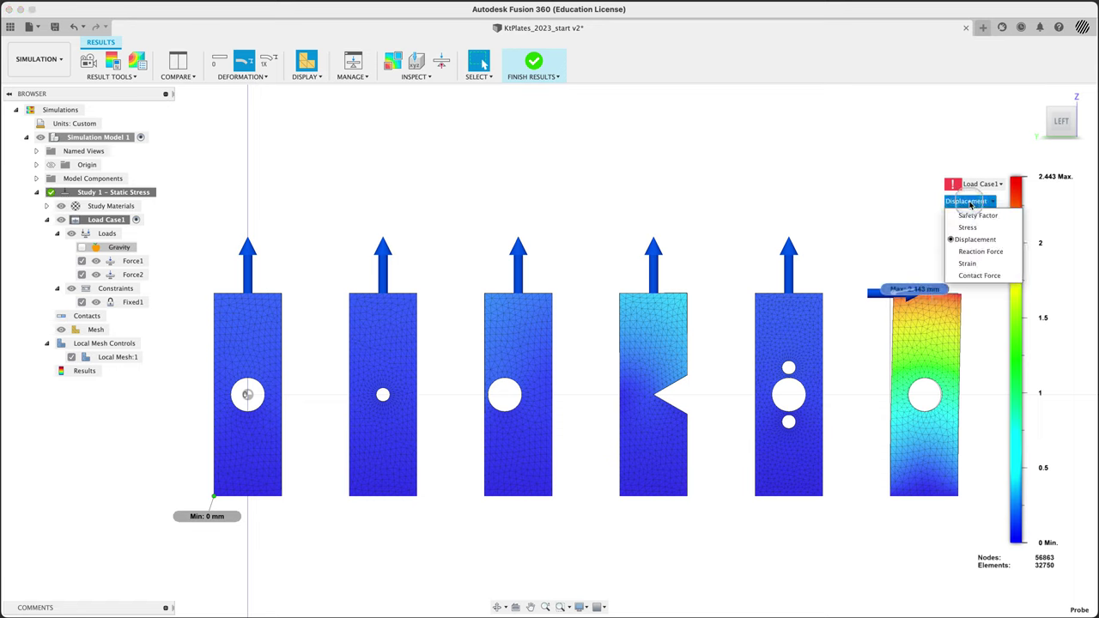
left_click(968, 228)
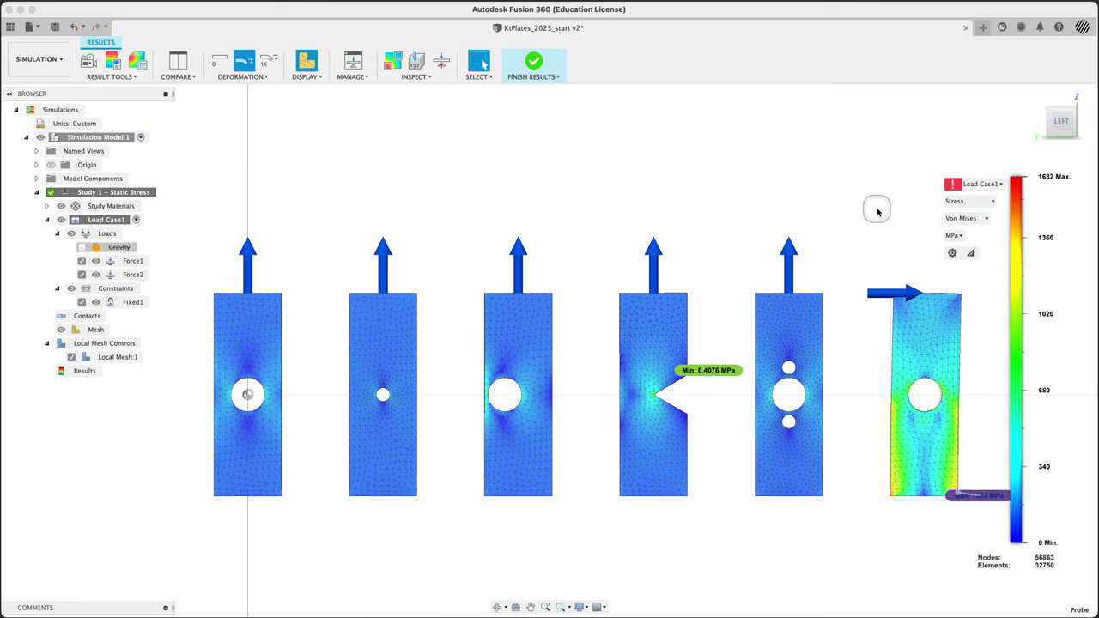
left_click(969, 201)
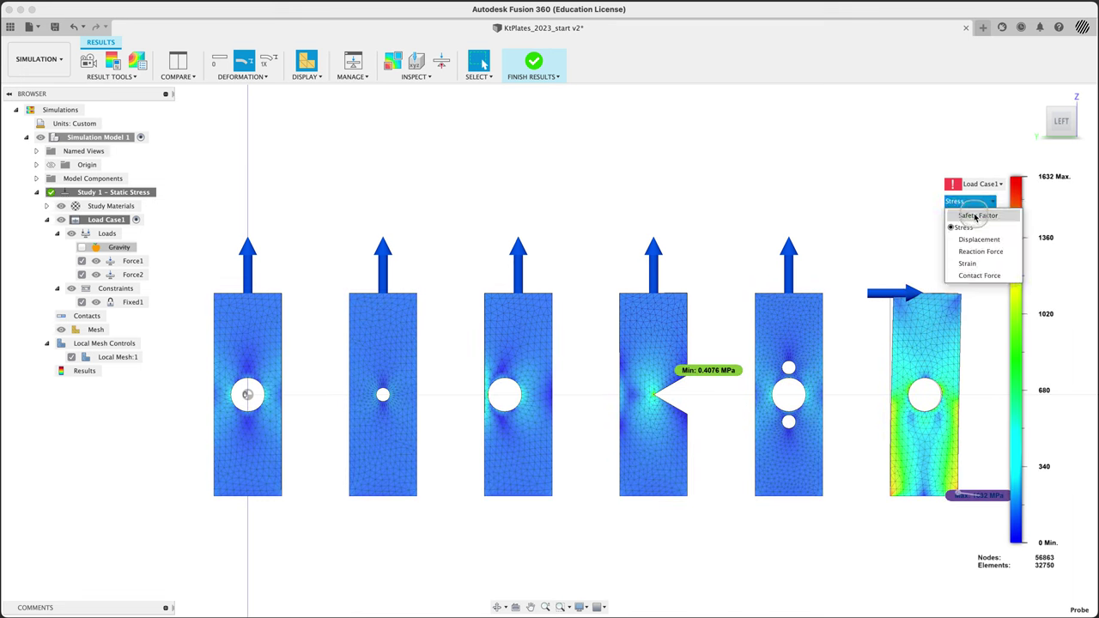
left_click(975, 215)
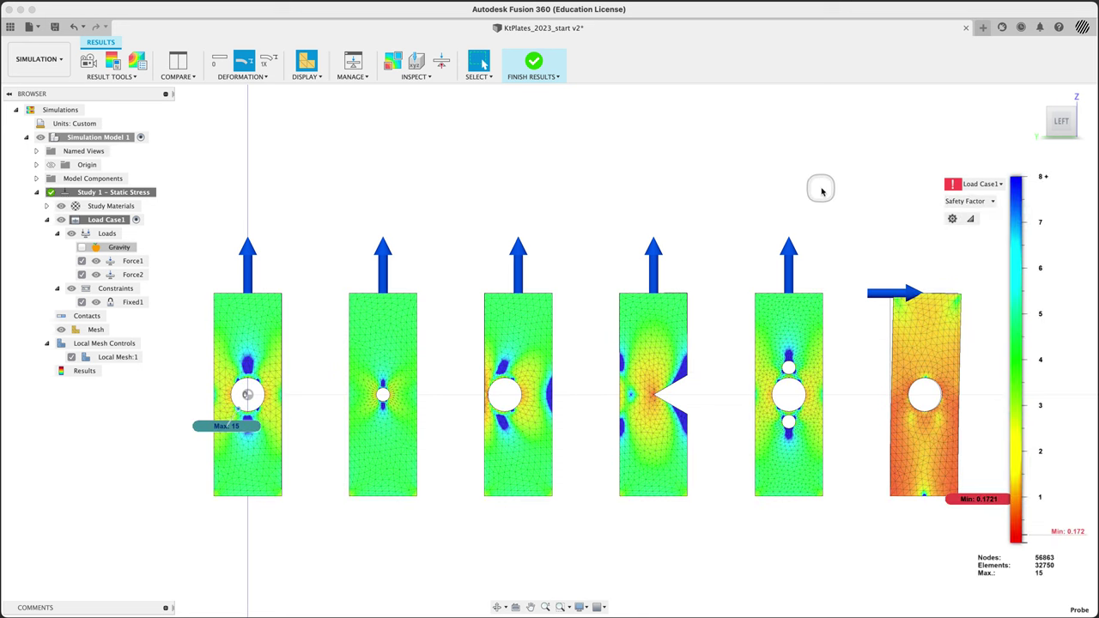
Square the view to Left and hide the max and min value labels
middle_click_drag(825, 183, 825, 193, "shift")
left_click(1062, 127)
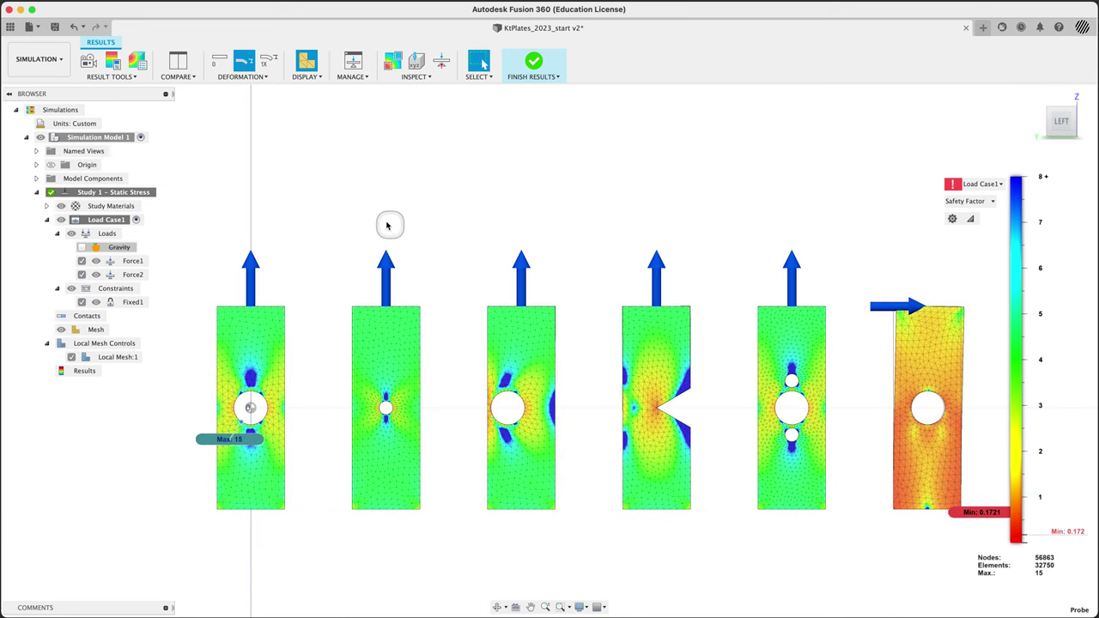
left_click(249, 279)
left_click(237, 247)
left_click(390, 64)
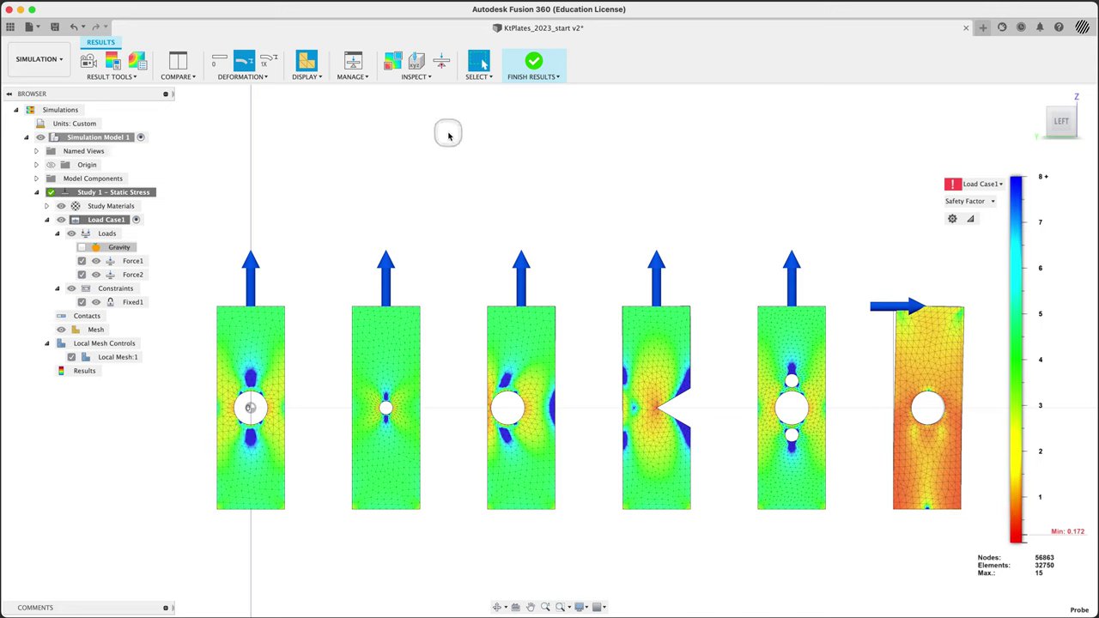
Collapse the Study 1 branch in the browser and shift the plates left
left_click(418, 77)
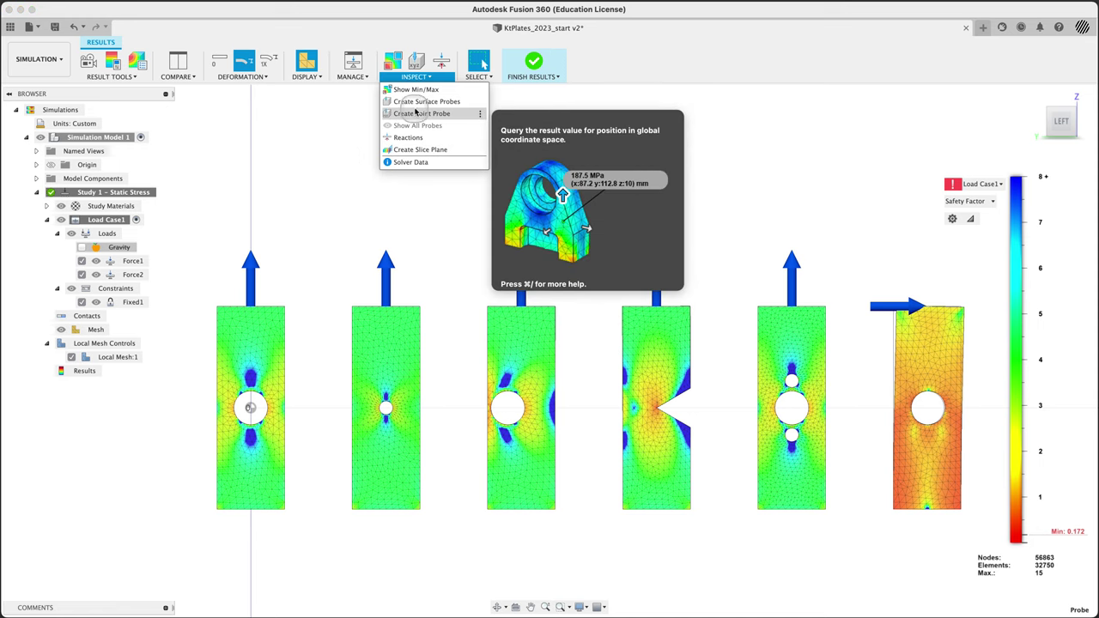
left_click(344, 142)
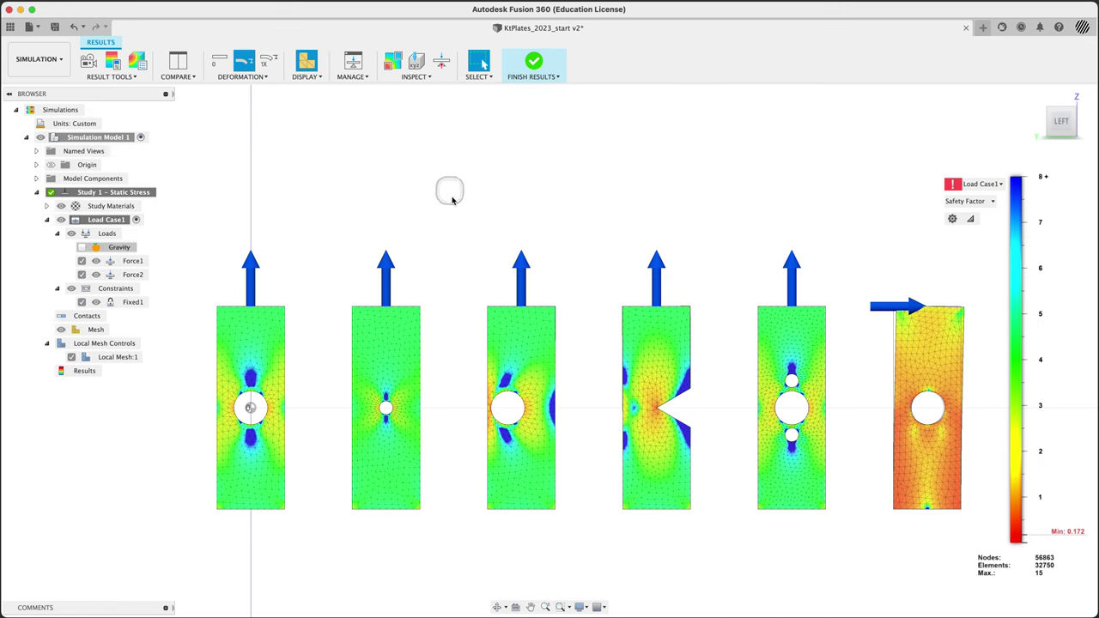
left_click(38, 194)
middle_click_drag(451, 184, 386, 175)
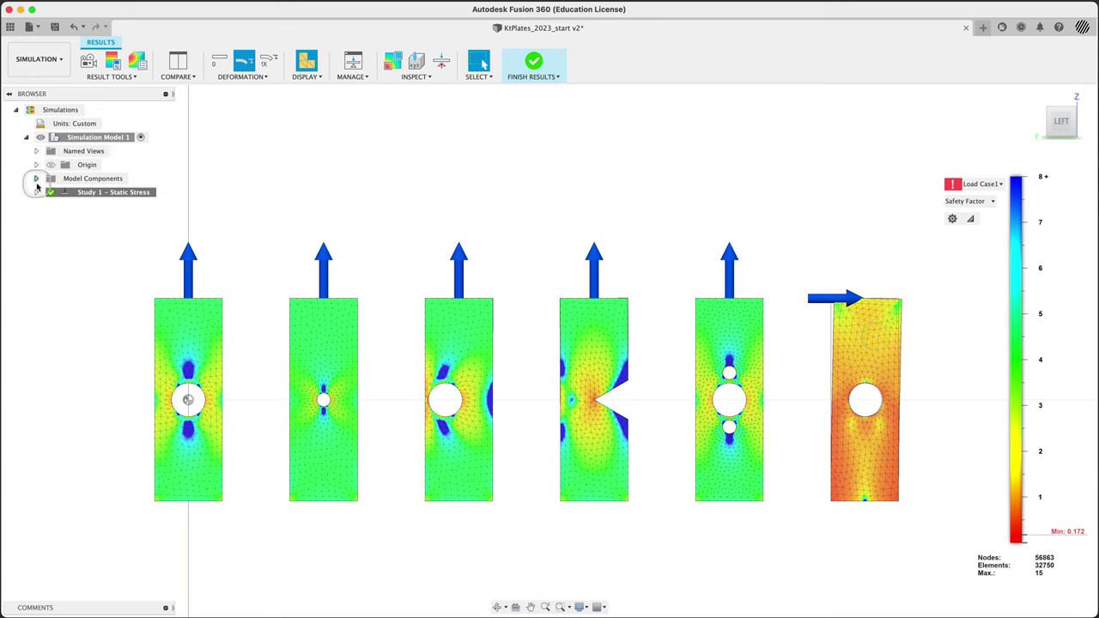
Expand Model Components to list the six plate components, including guidedFlowlines:1
left_click(36, 179)
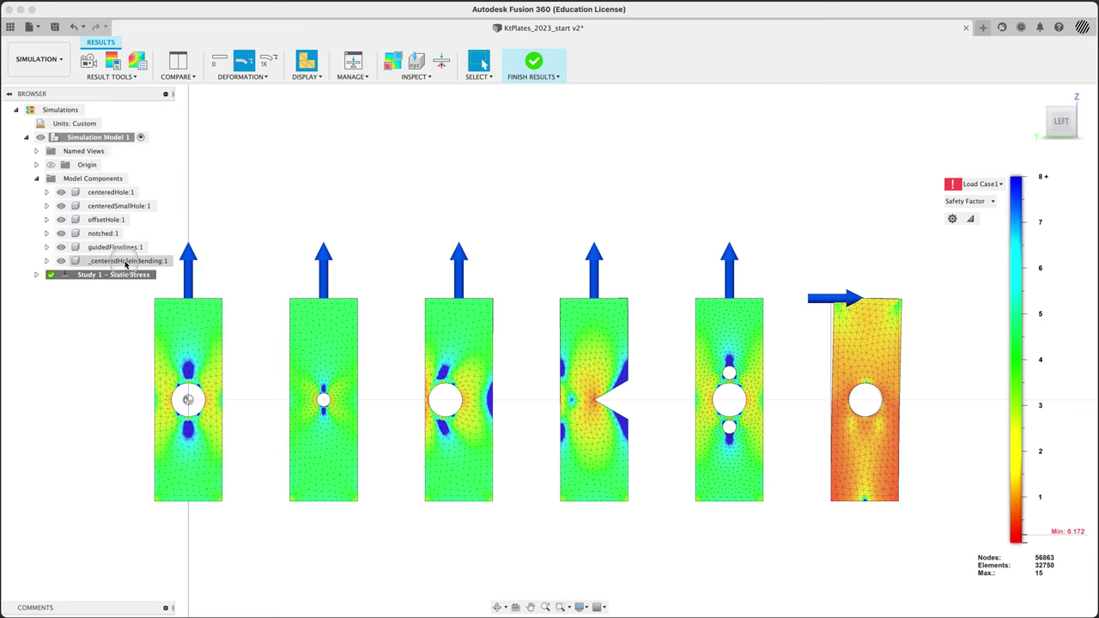
left_click(64, 247)
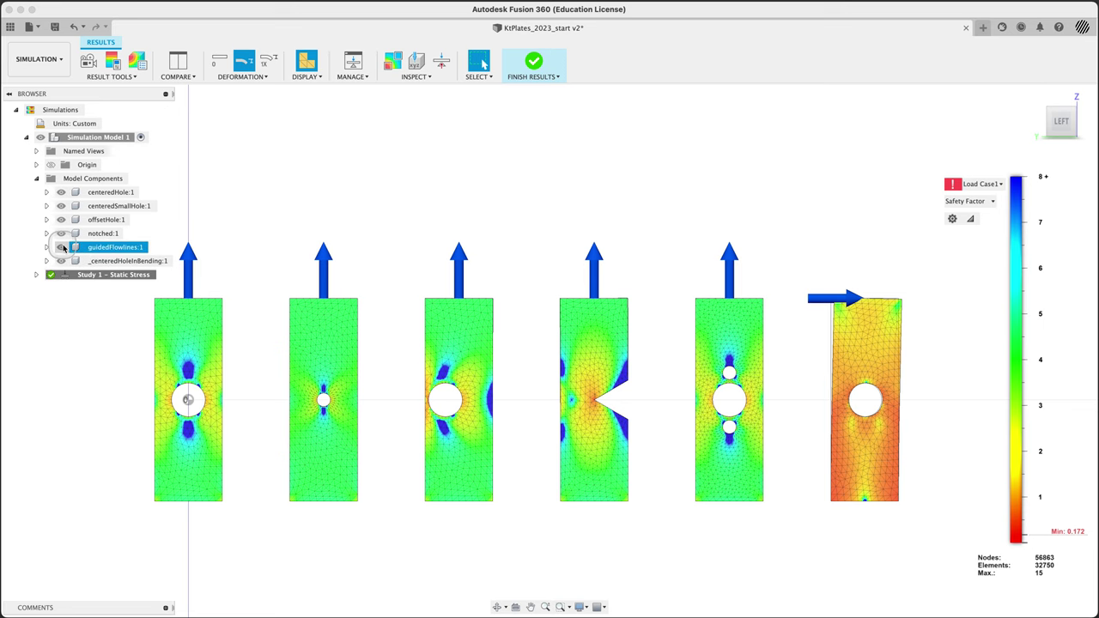
left_click(736, 393)
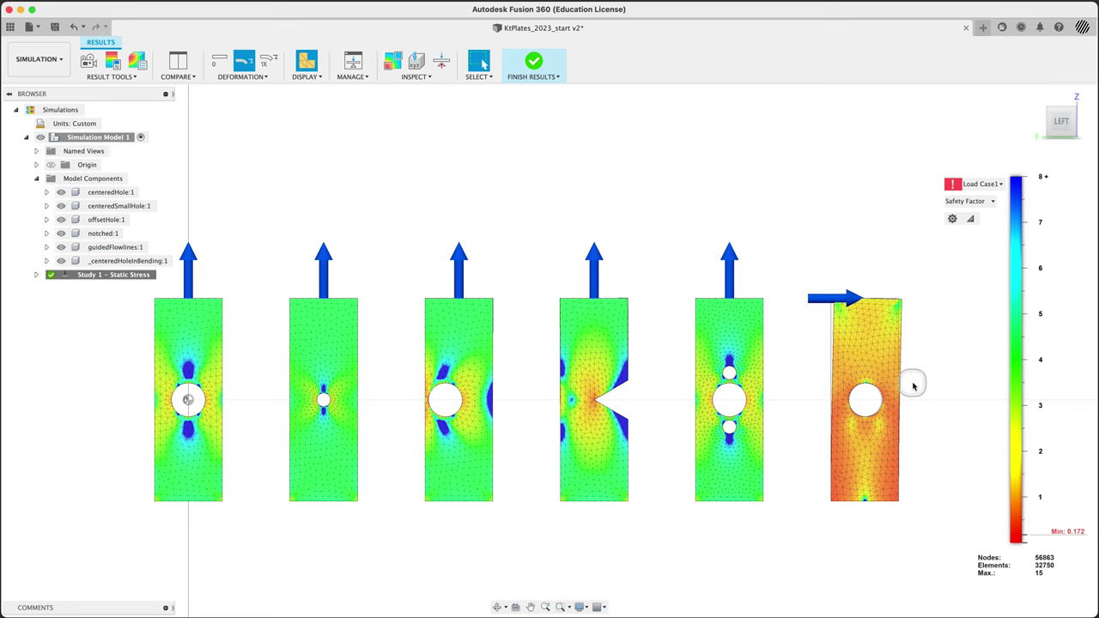
scroll(911, 381, "up", 5)
middle_click_drag(805, 344, 837, 344, "shift")
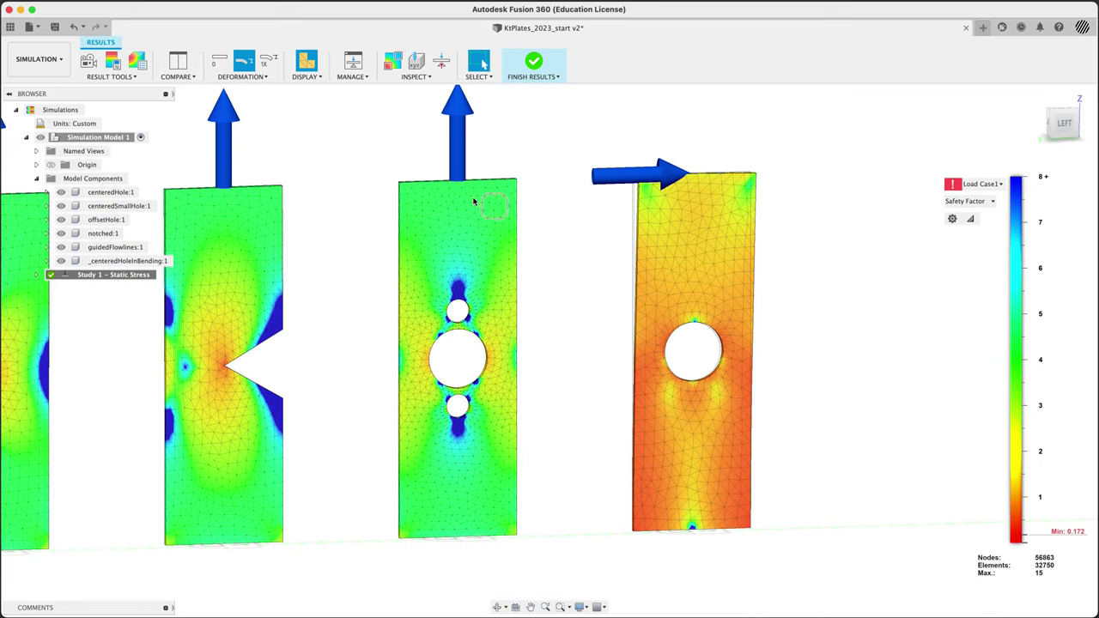
Show deformation at Adjusted 5x and return to the Left view with plates framed
left_click(238, 75)
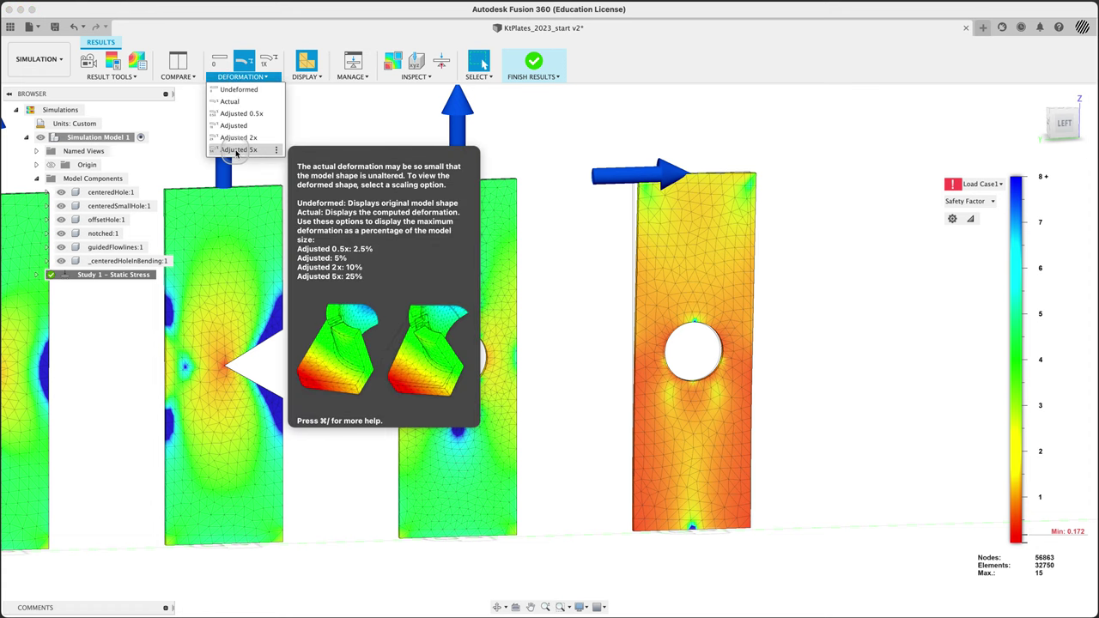
left_click(236, 151)
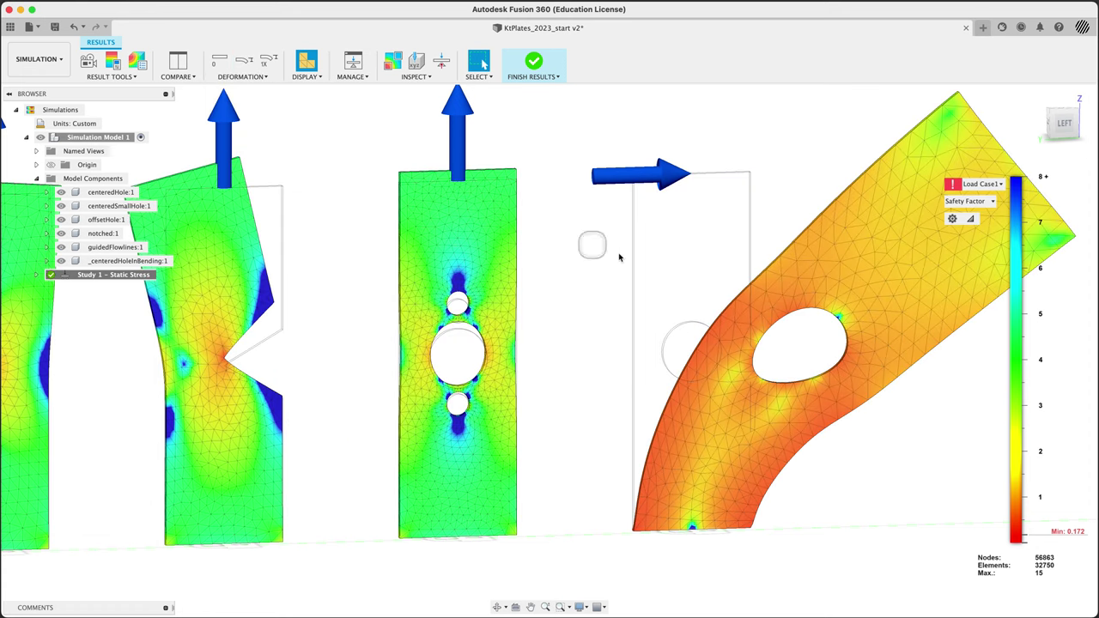
scroll(681, 269, "down", 3)
scroll(681, 269, "down", 3)
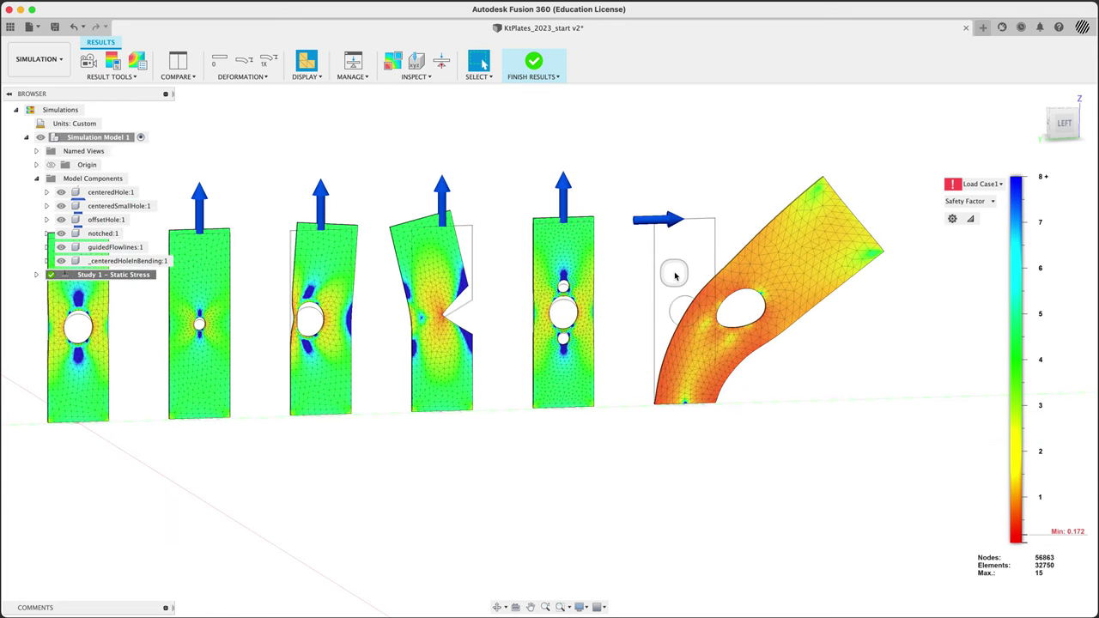
mouse_move(707, 197)
middle_mouse_down("shift")
mouse_move(694, 206)
mouse_move(700, 176)
middle_mouse_up("shift")
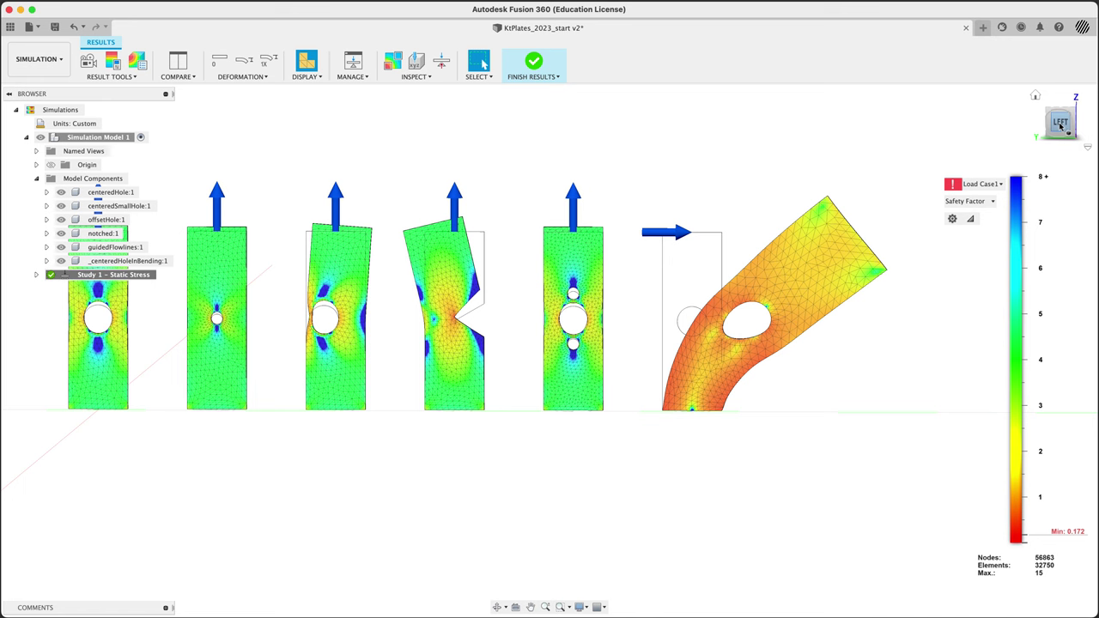
left_click(1061, 123)
middle_click_drag(518, 157, 584, 265)
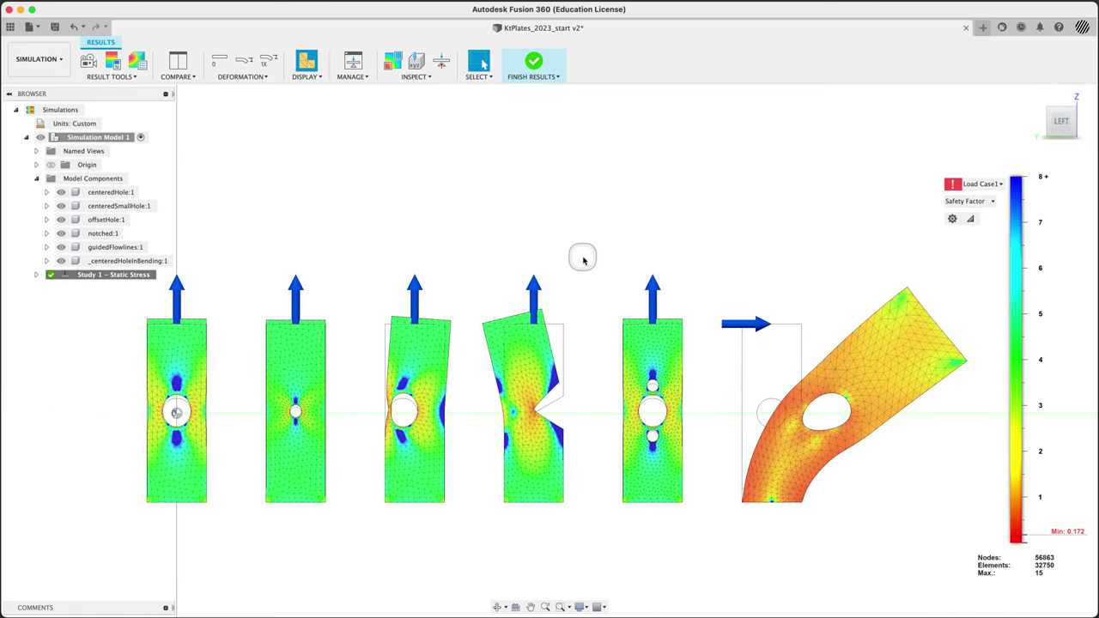
mouse_move(1003, 448)
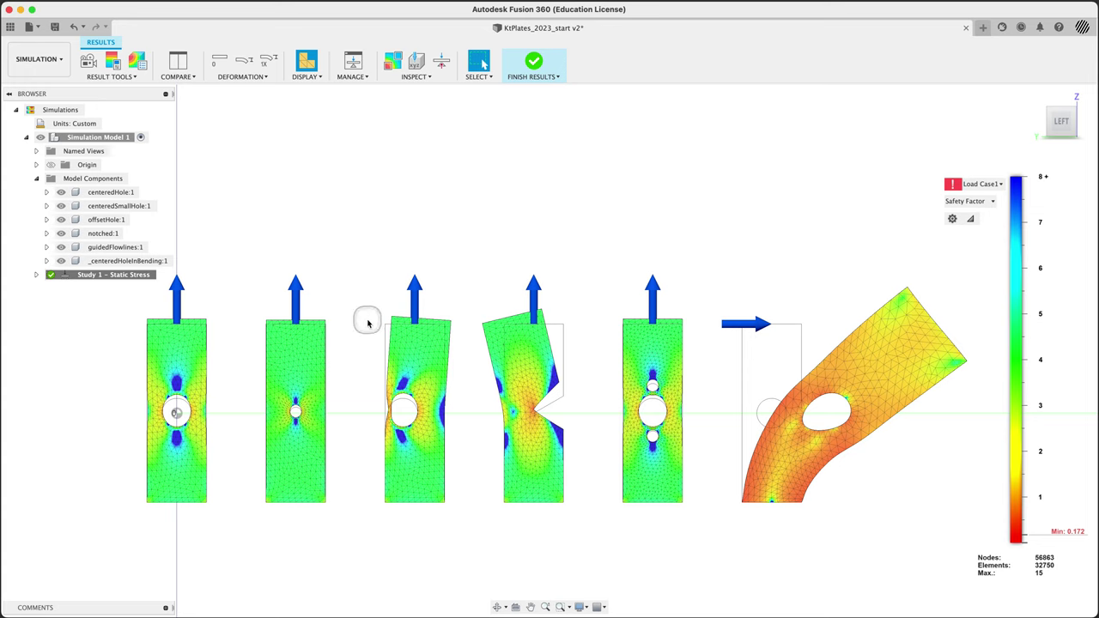
Hide the bent plate _centeredHoleInBending:1 and reframe the remaining plates
left_click(61, 261)
middle_click_drag(455, 227, 626, 172)
scroll(325, 319, "up", 5)
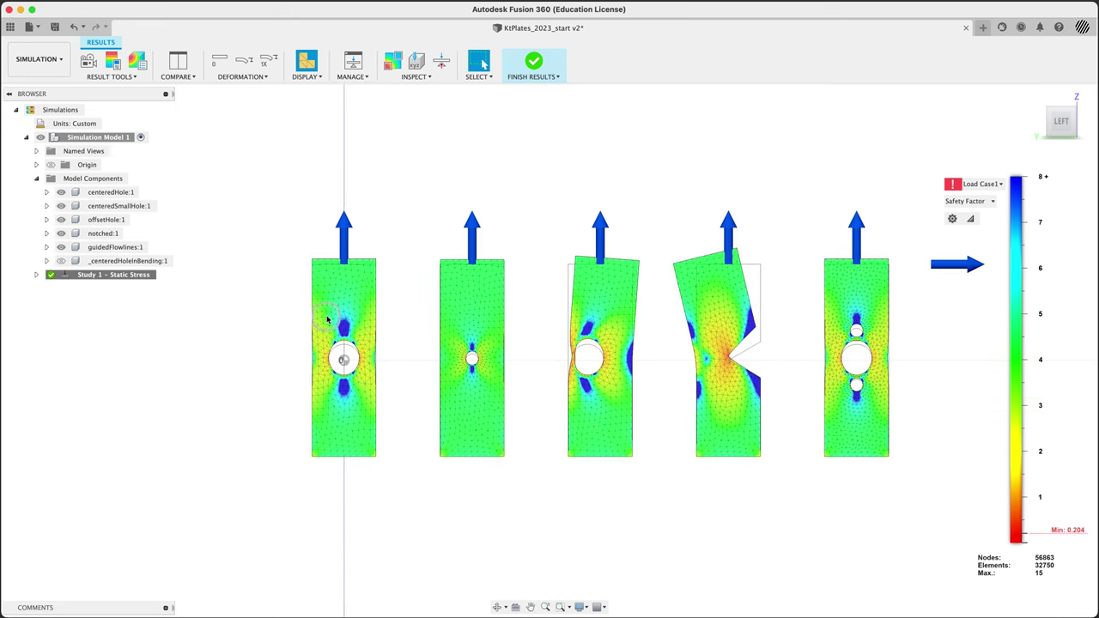
middle_click_drag(220, 391, 238, 343)
Try Actual and Undeformed deformation, then settle on Adjusted 0.5x
left_click(247, 78)
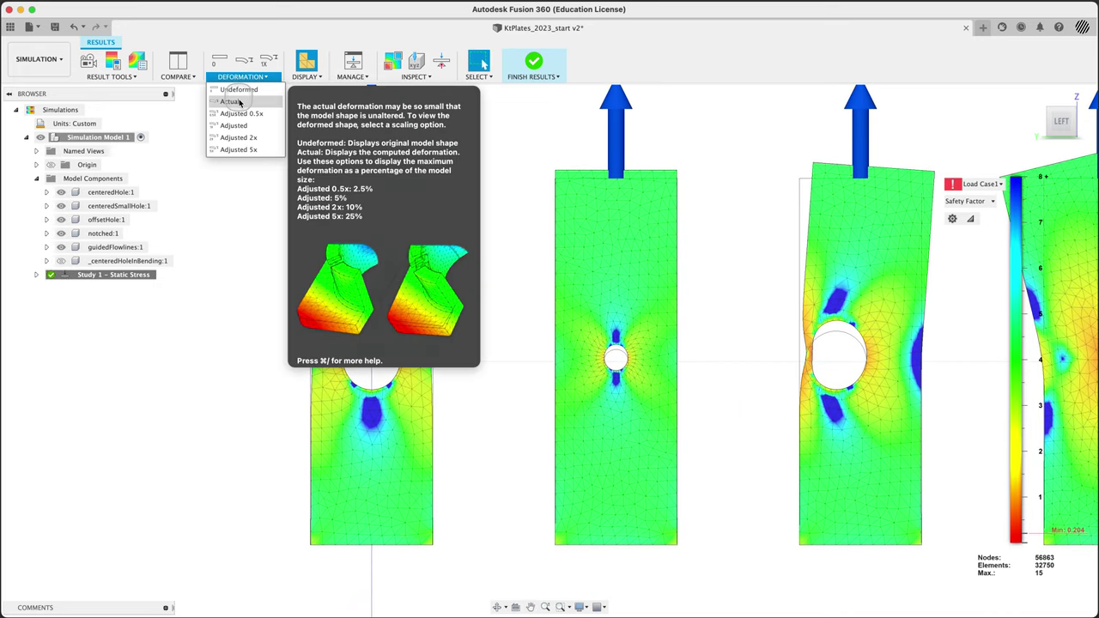
left_click(230, 102)
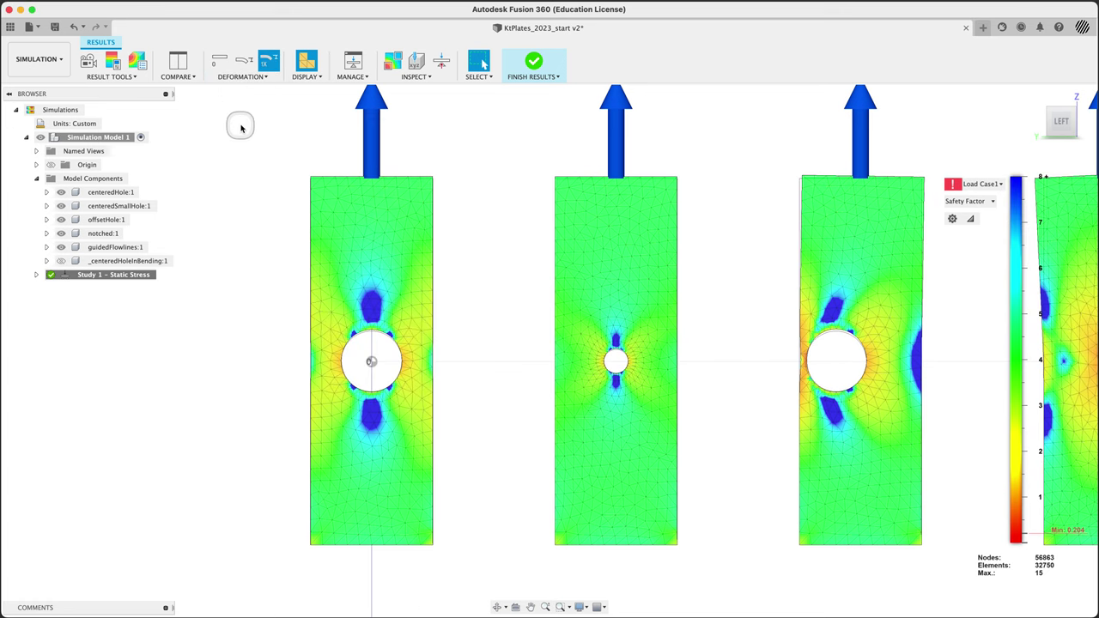
left_click(243, 77)
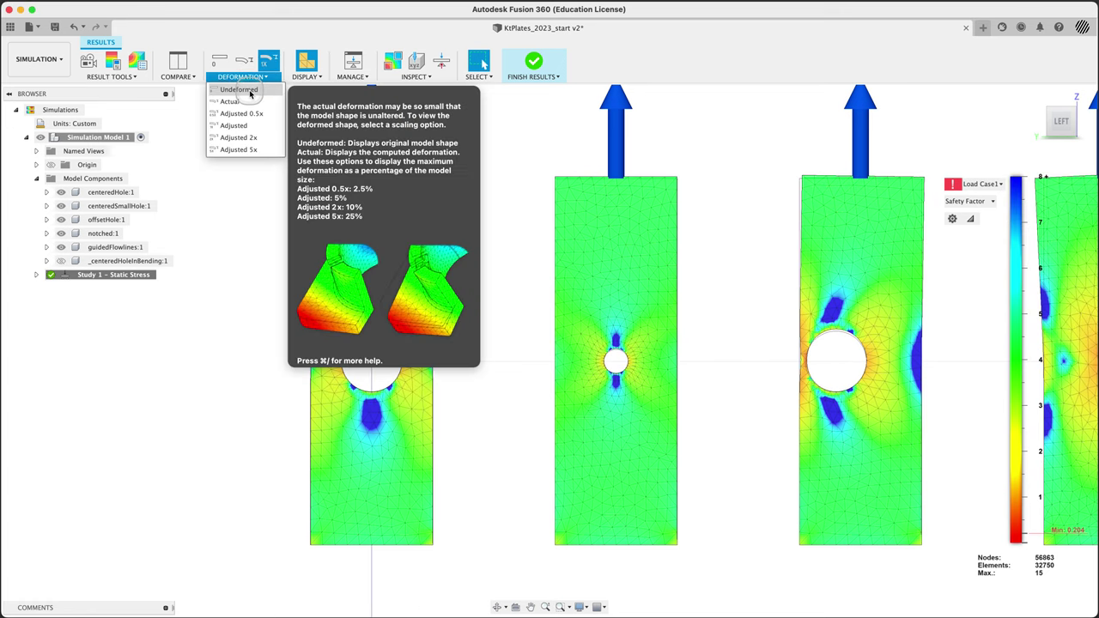
left_click(239, 89)
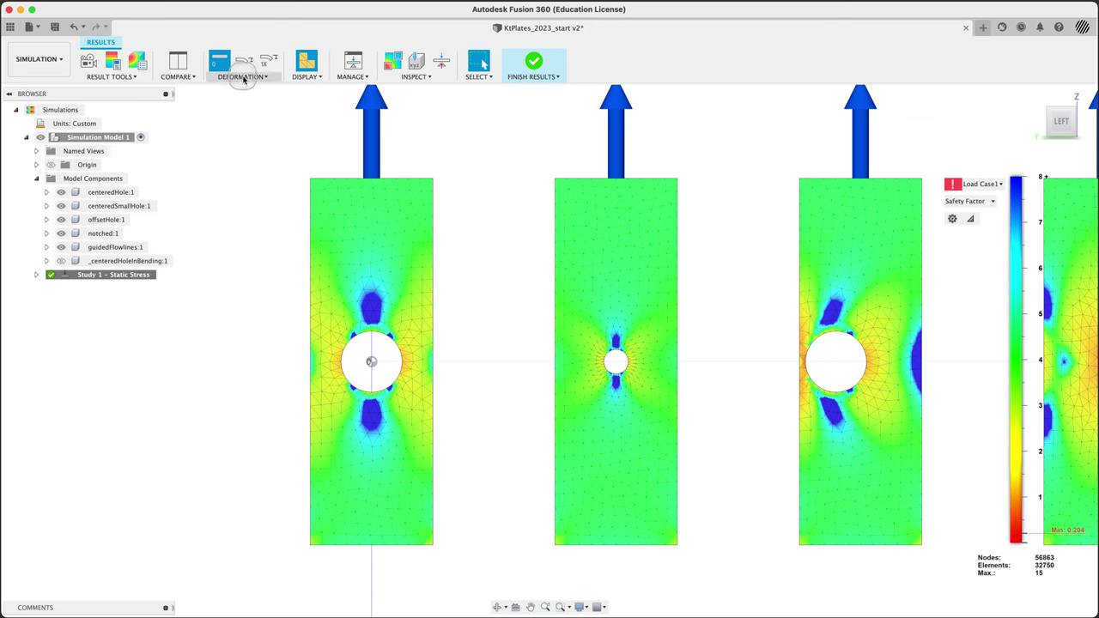
left_click(243, 77)
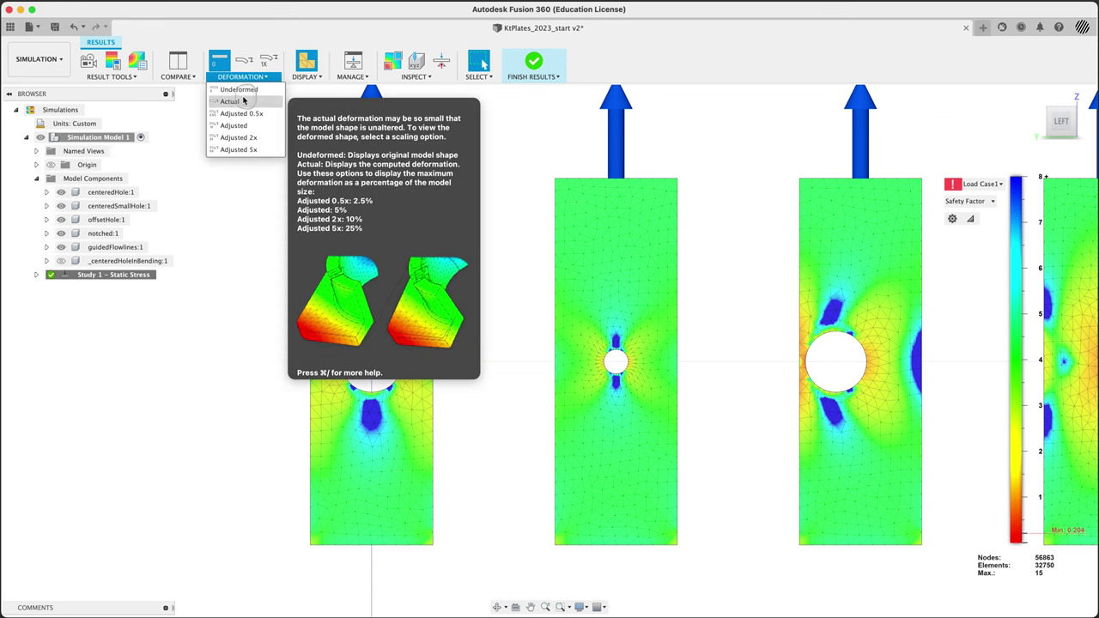
left_click(243, 102)
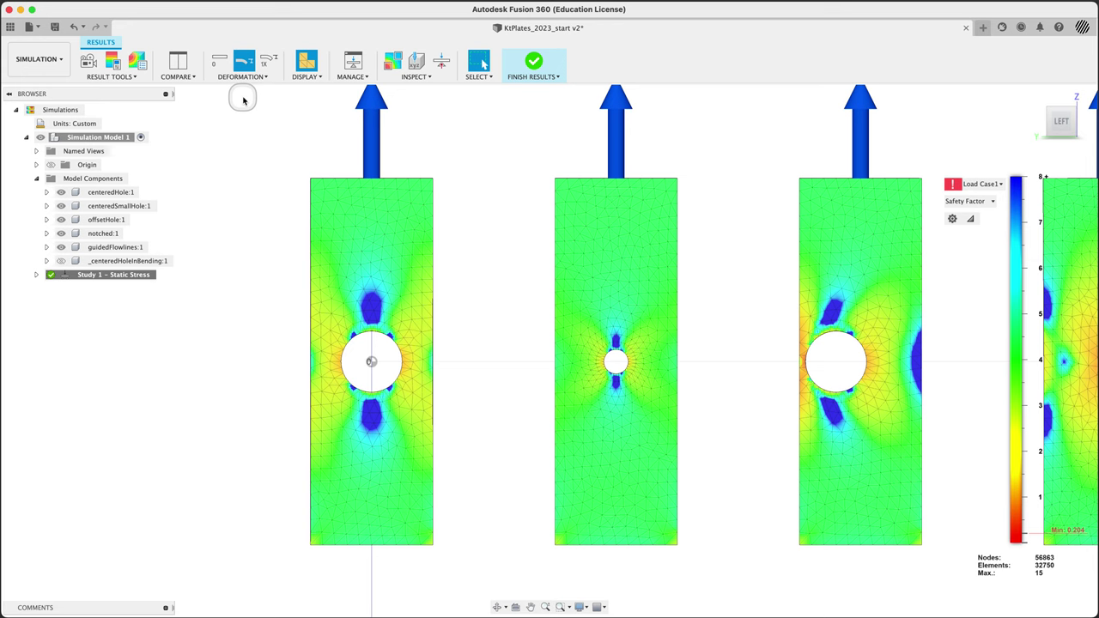
middle_click_drag(545, 166, 566, 193)
left_click(243, 77)
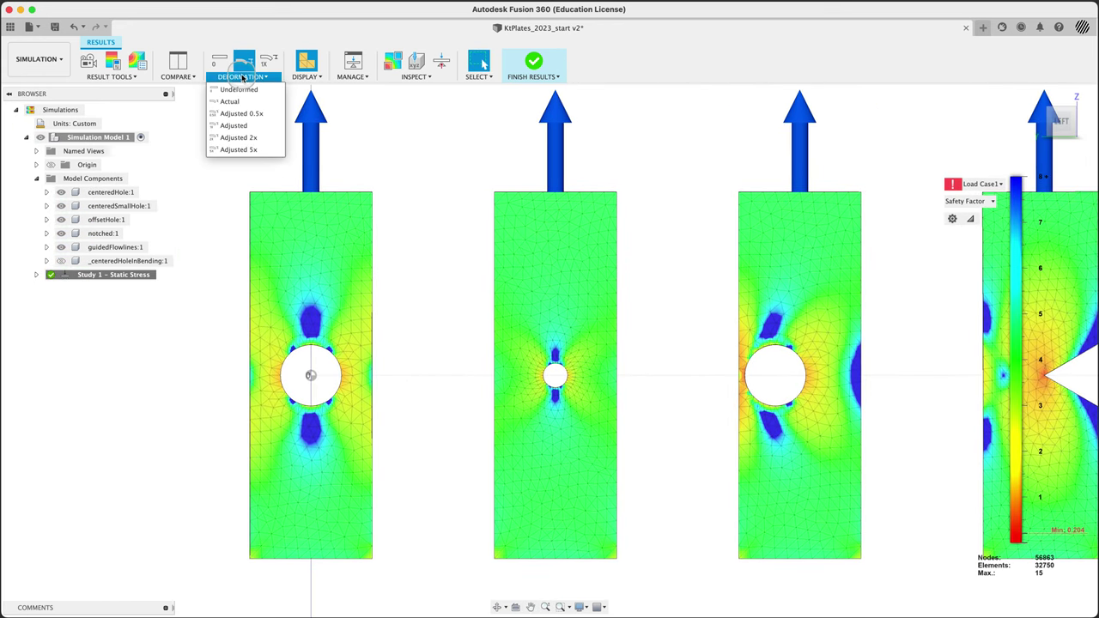
left_click(254, 114)
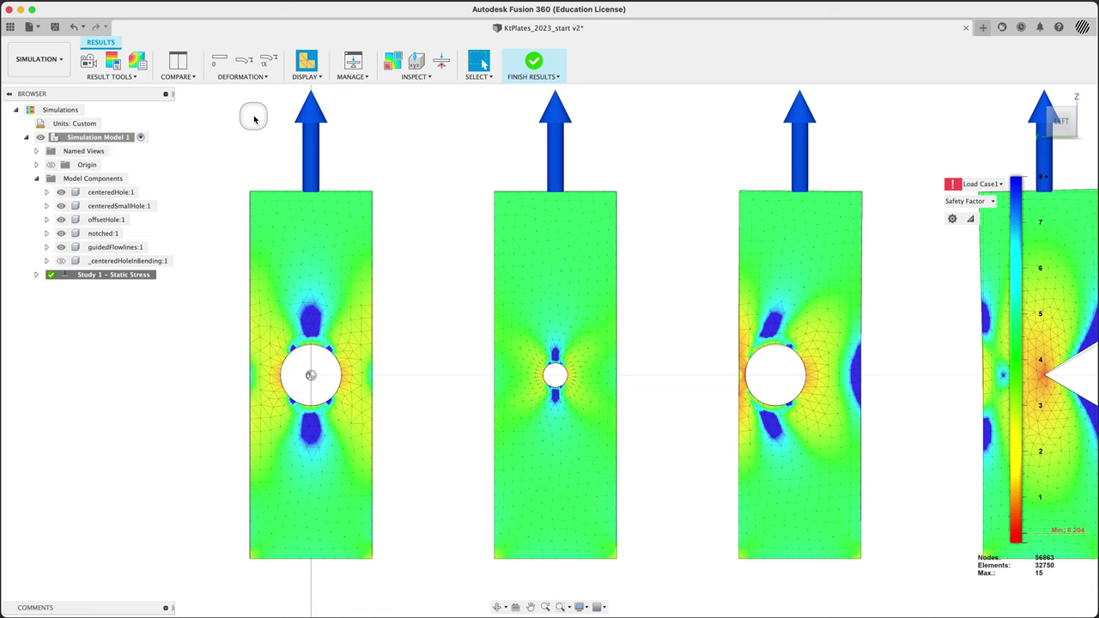
Expand Study 1's Load Case1 and toggle the force arrows off and back on
middle_click_drag(672, 230, 704, 220)
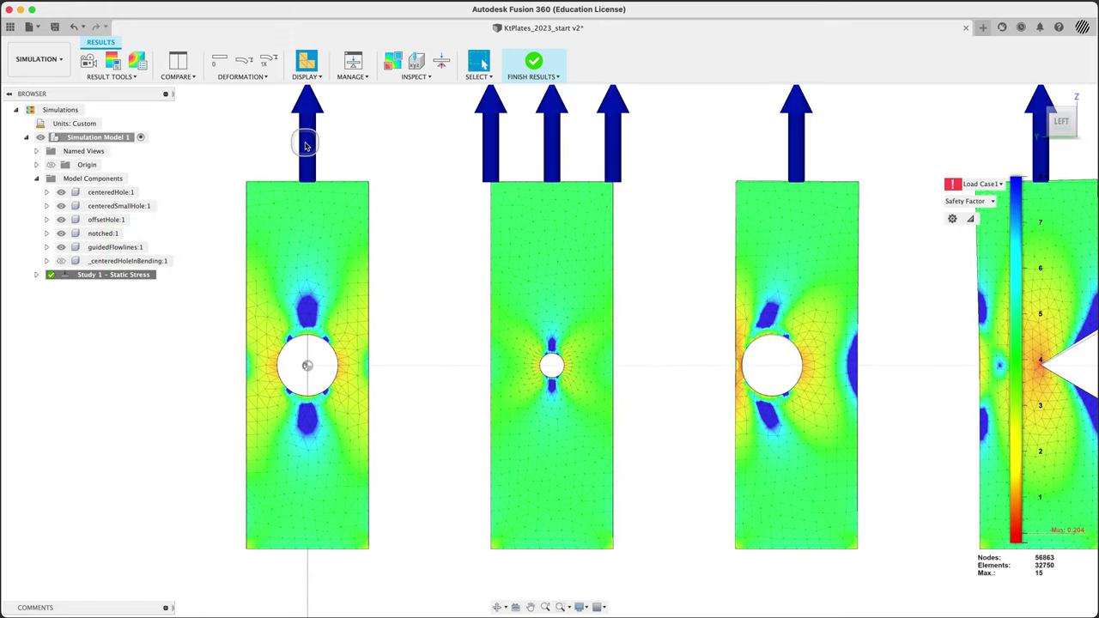
left_click(36, 274)
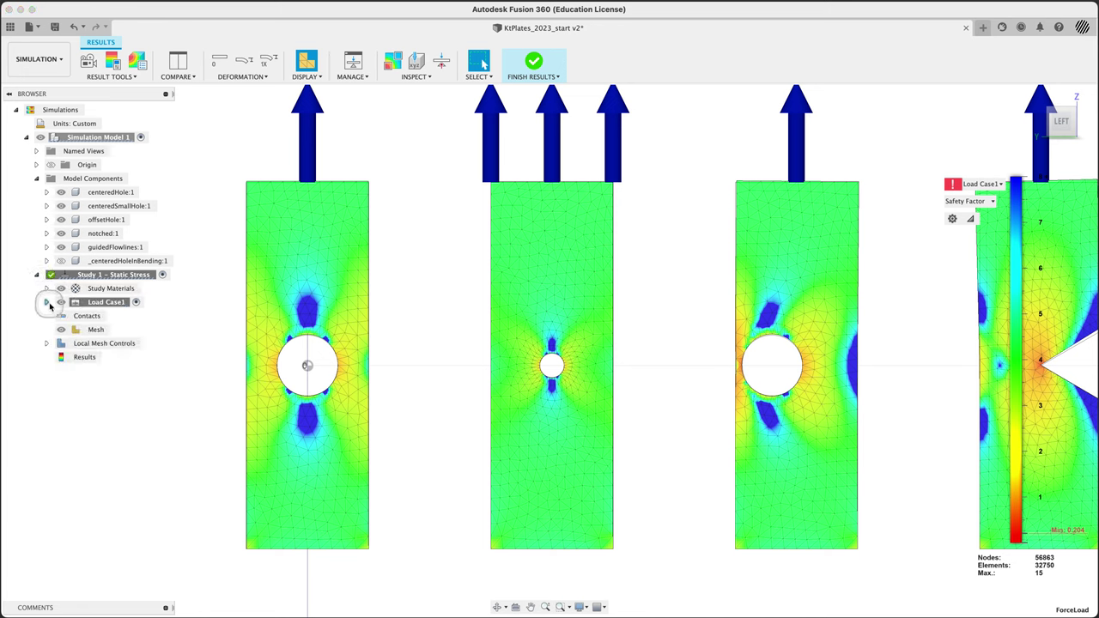
left_click(48, 303)
left_click(72, 316)
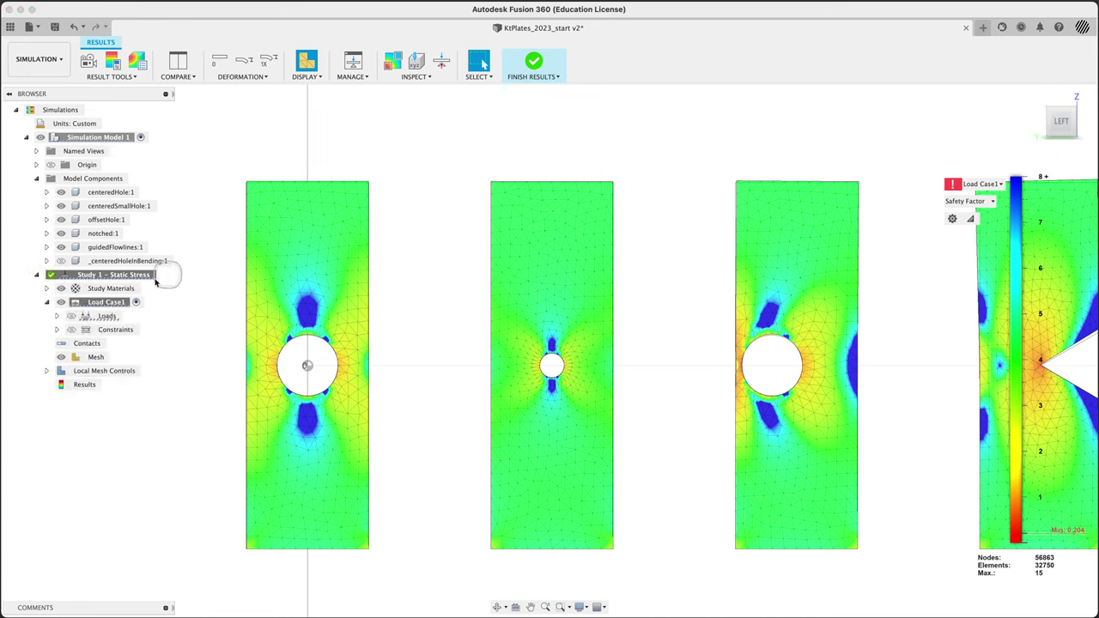
left_click(71, 316)
Orbit to a flat front view and zoom toward the first plate's hole
scroll(424, 218, "down", 3)
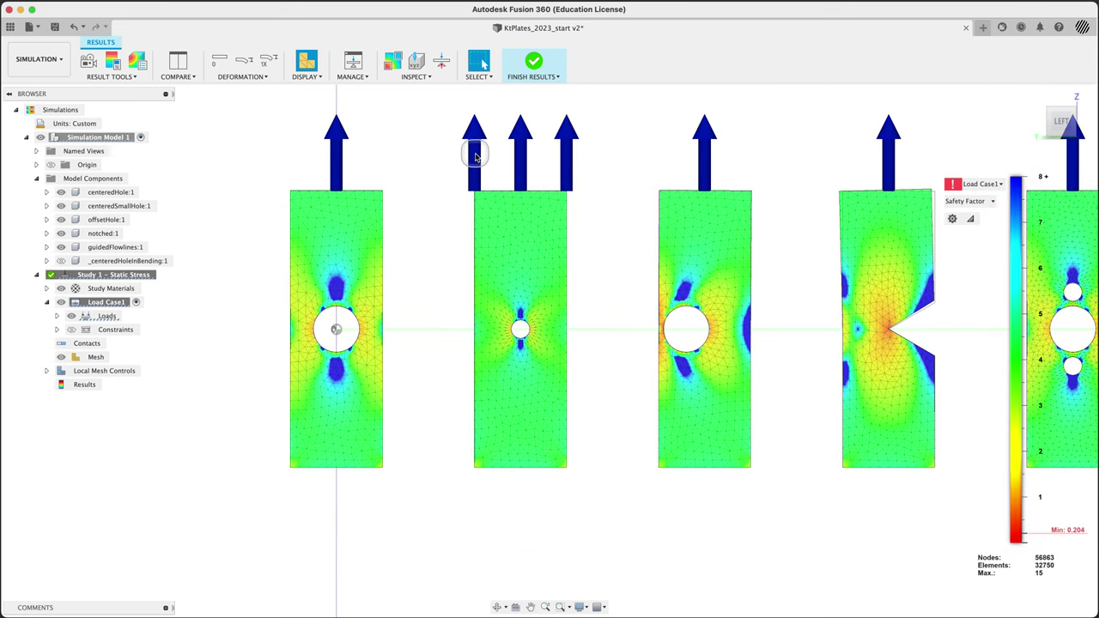
middle_click_drag(458, 155, 480, 178, "shift")
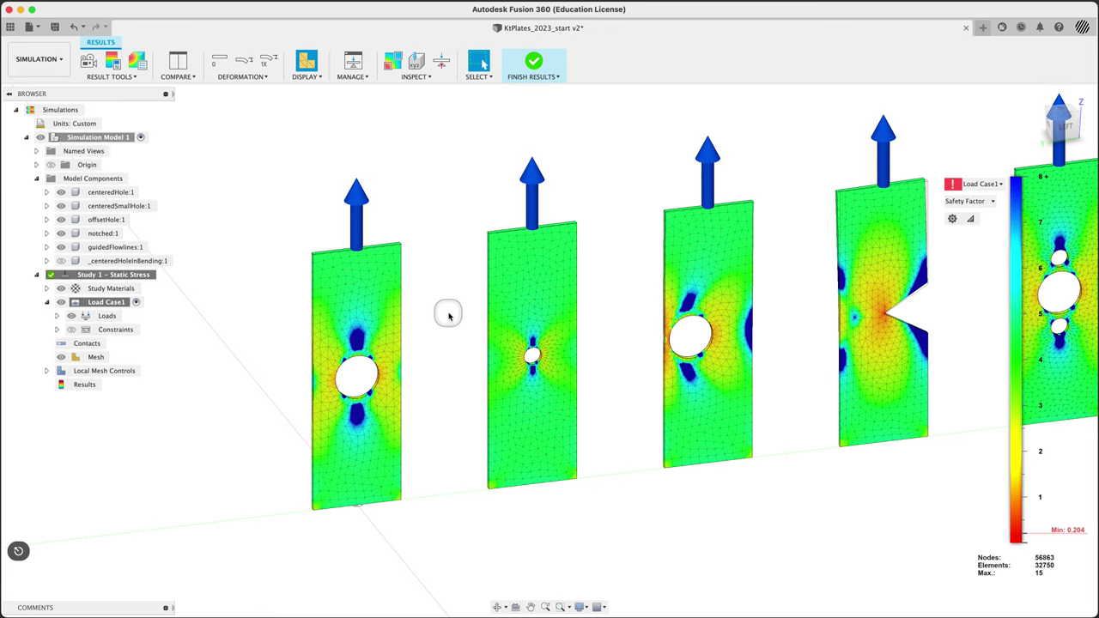
middle_click_drag(447, 309, 422, 284, "shift")
scroll(339, 322, "up", 3)
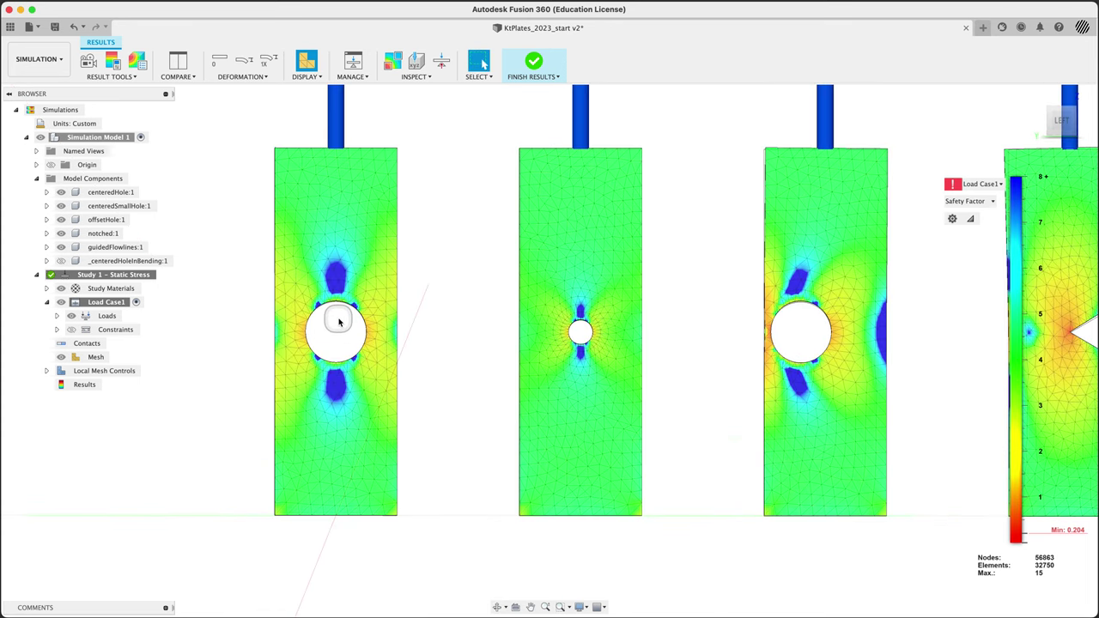
scroll(377, 321, "up", 3)
middle_click_drag(478, 324, 589, 286)
Switch the result plot to Von Mises stress in MPa and zoom out to frame all five plates
middle_click_drag(633, 365, 569, 341)
left_click(974, 206)
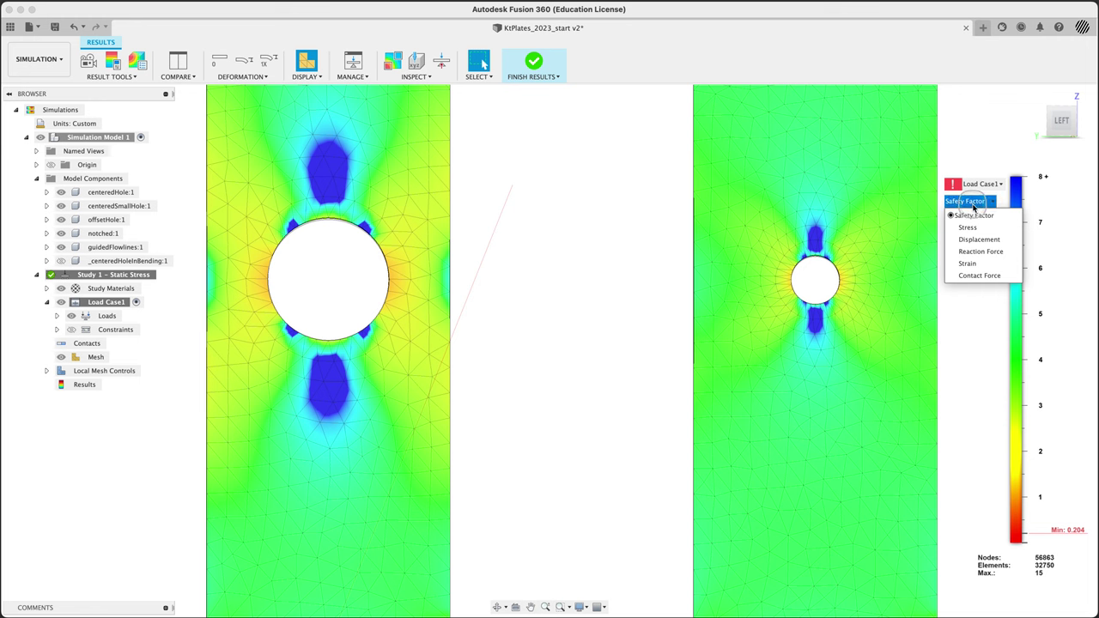
left_click(980, 232)
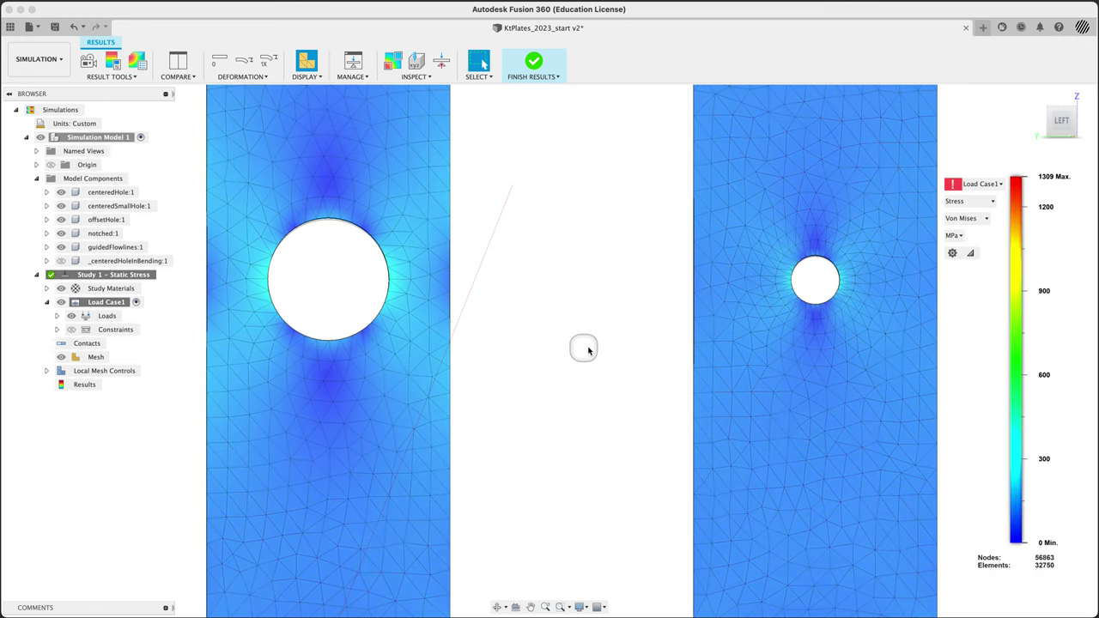
scroll(591, 343, "down", 4)
middle_click_drag(608, 344, 555, 387)
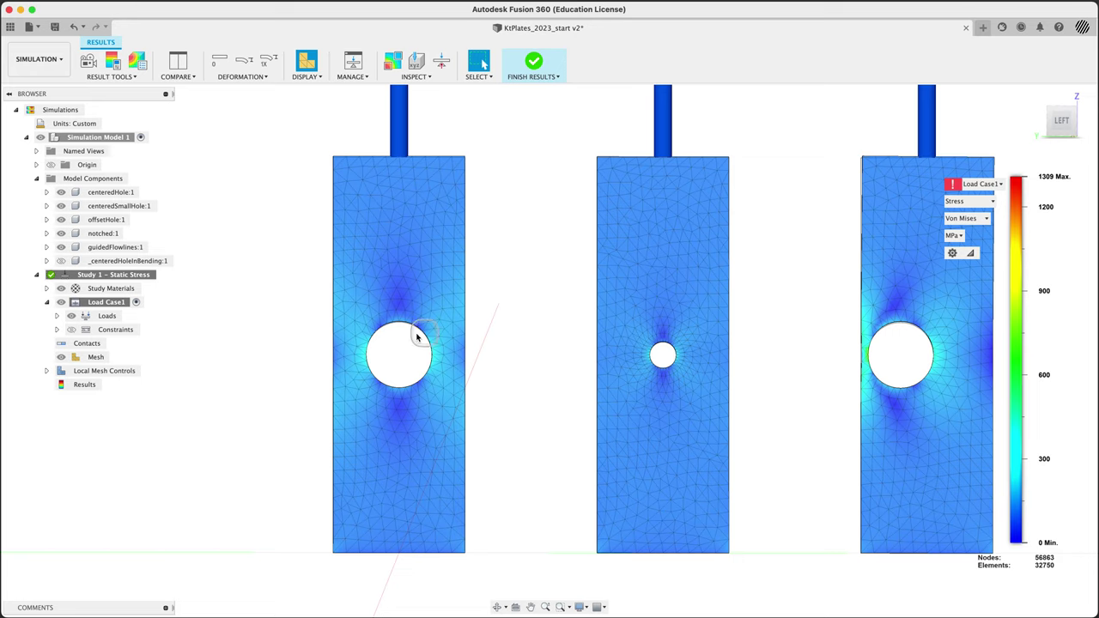
scroll(388, 339, "down", 3)
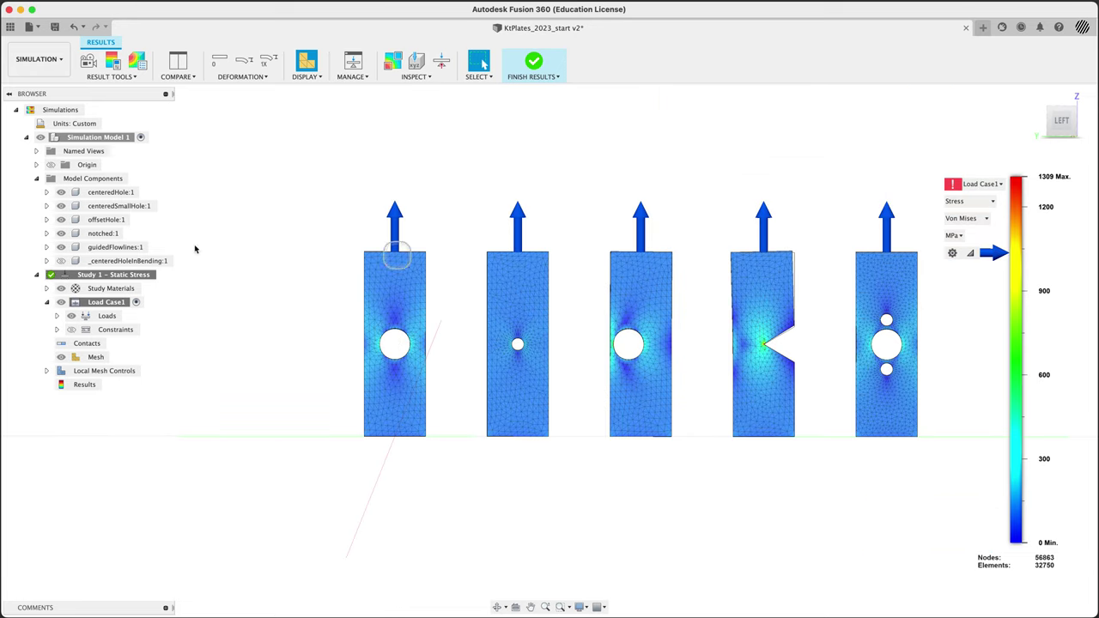
Hide the centeredSmallHole, offsetHole, notched and guidedFlowlines plates, leaving only centeredHole visible
left_click(64, 209)
left_click(61, 206)
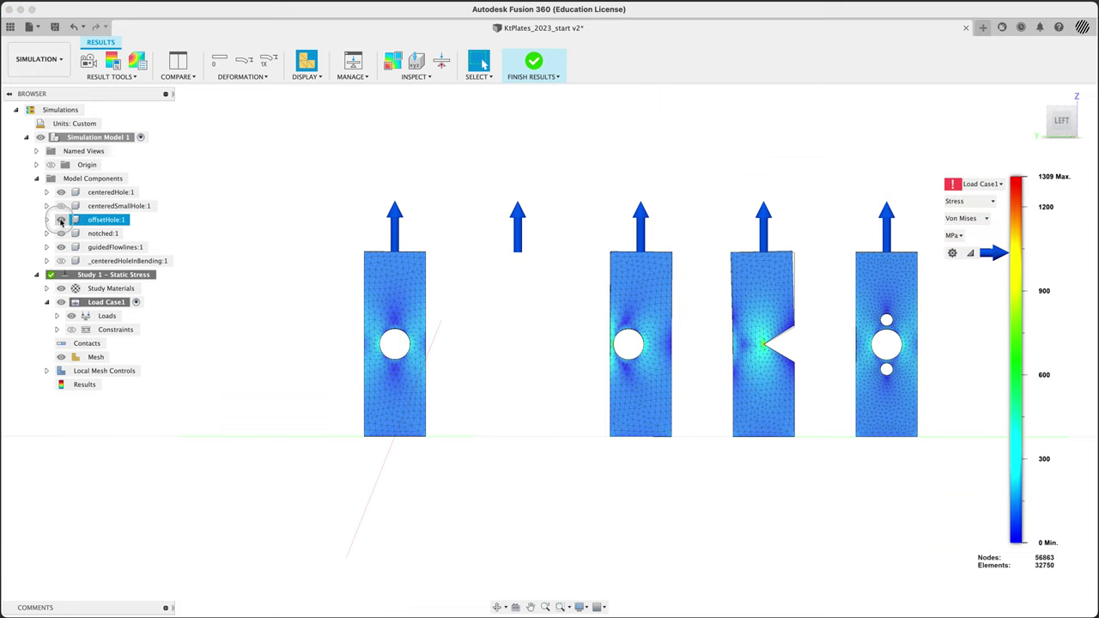
left_click(61, 220)
left_click(61, 233)
left_click(61, 247)
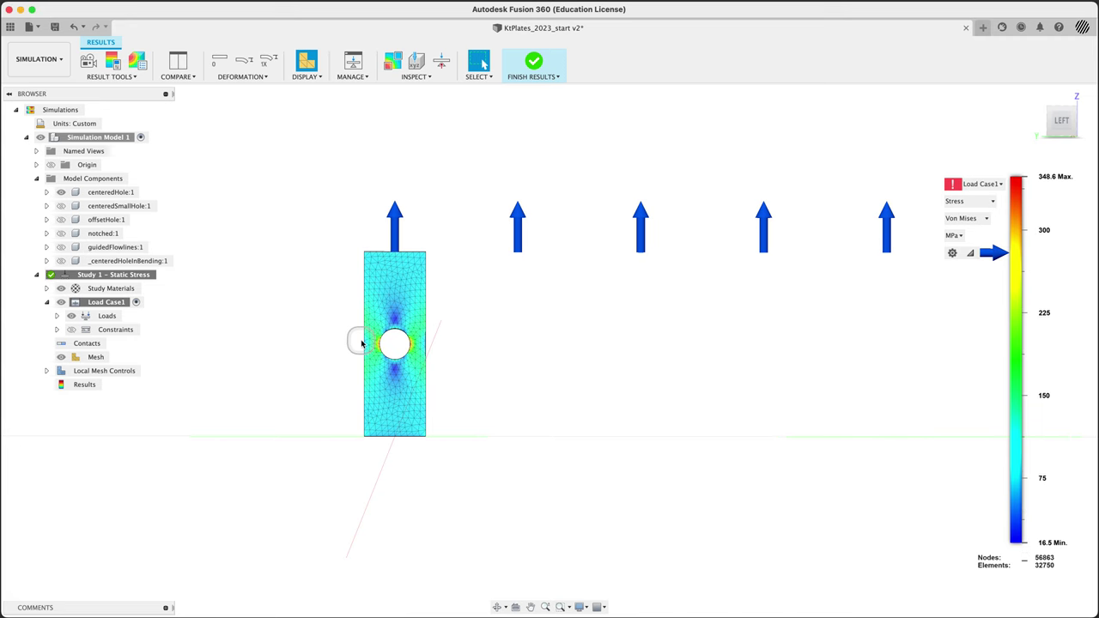
Zoom in and raise the stress threshold to 79 MPa so only high-stress zones stay coloured
scroll(362, 344, "up", 5)
scroll(353, 360, "up", 3)
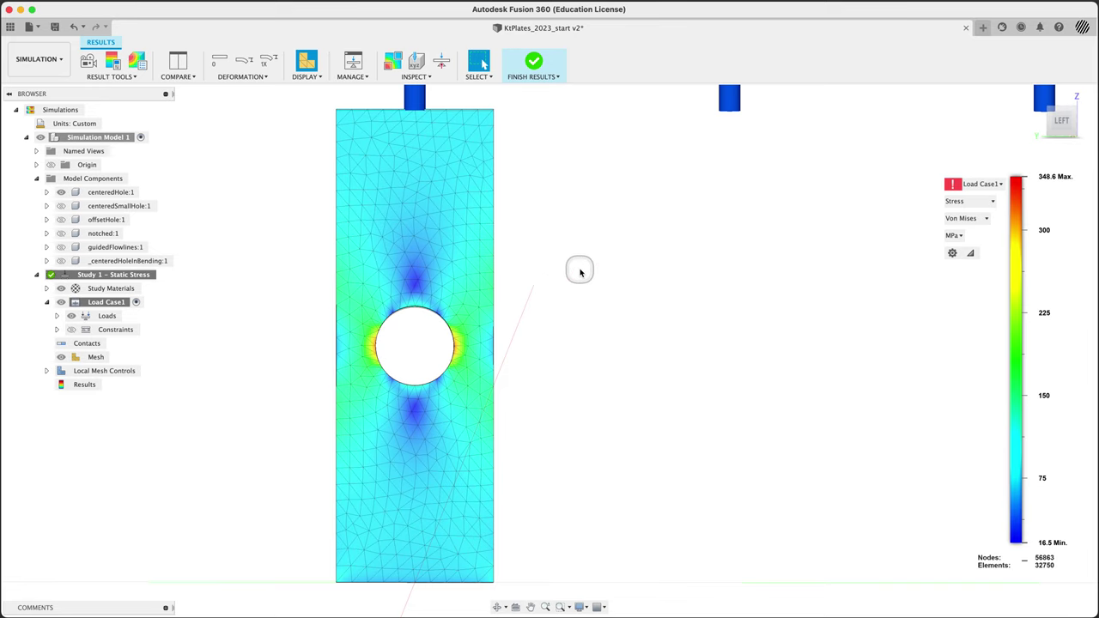
scroll(581, 273, "up", 2)
scroll(584, 275, "down", 2)
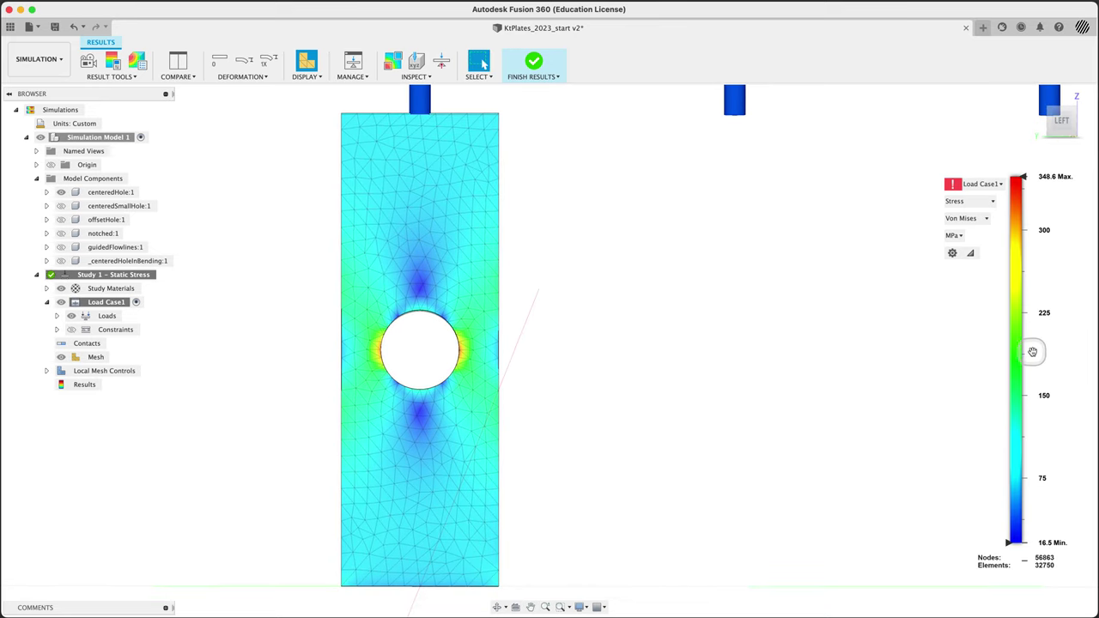
mouse_move(1007, 543)
left_click_drag(1007, 544, 1011, 474)
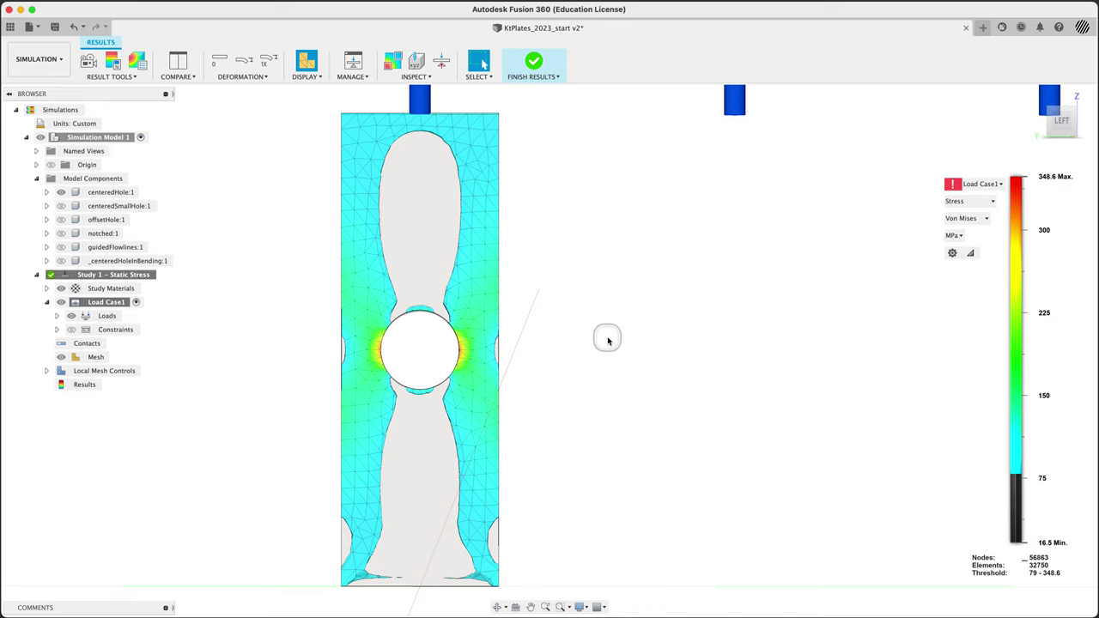
scroll(395, 348, "down", 2)
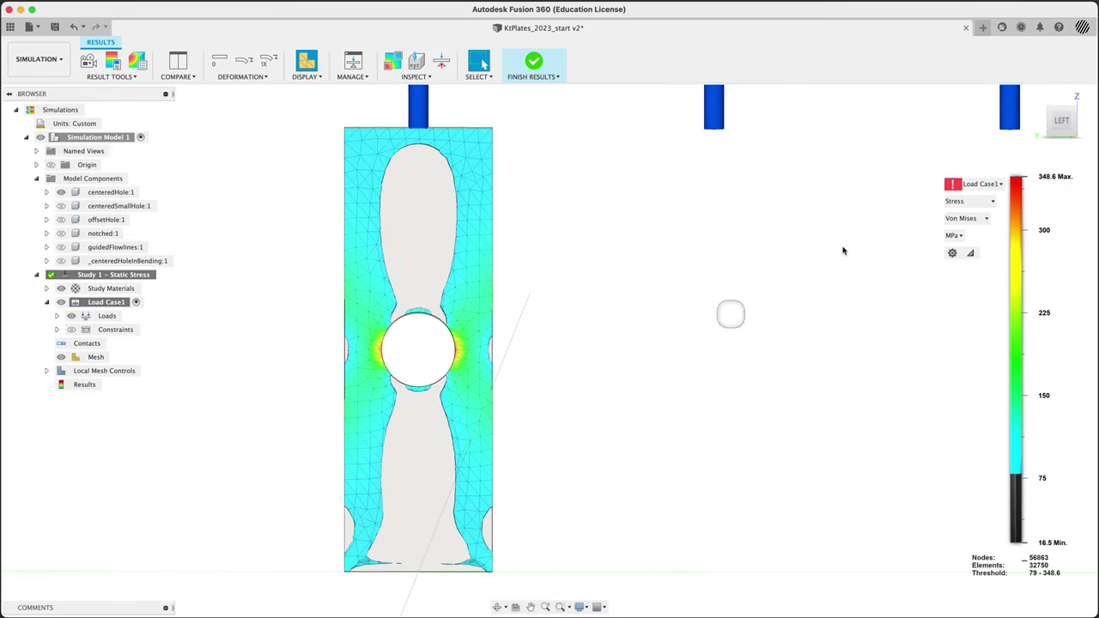
Switch the plot to Safety Factor and threshold it to show only regions below 1
left_click(974, 201)
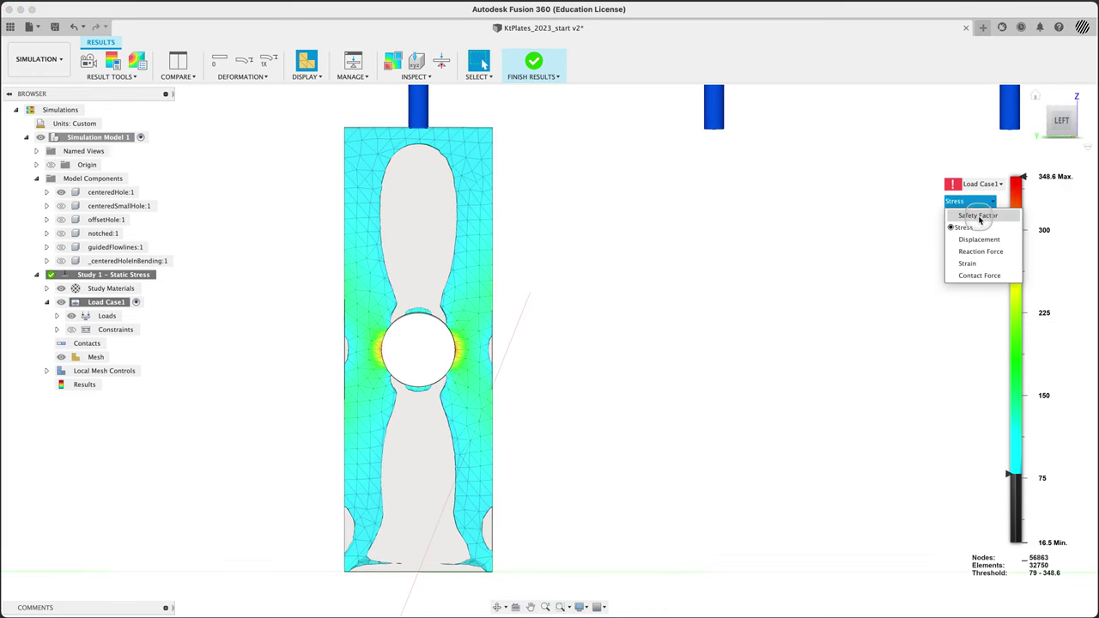
left_click(978, 215)
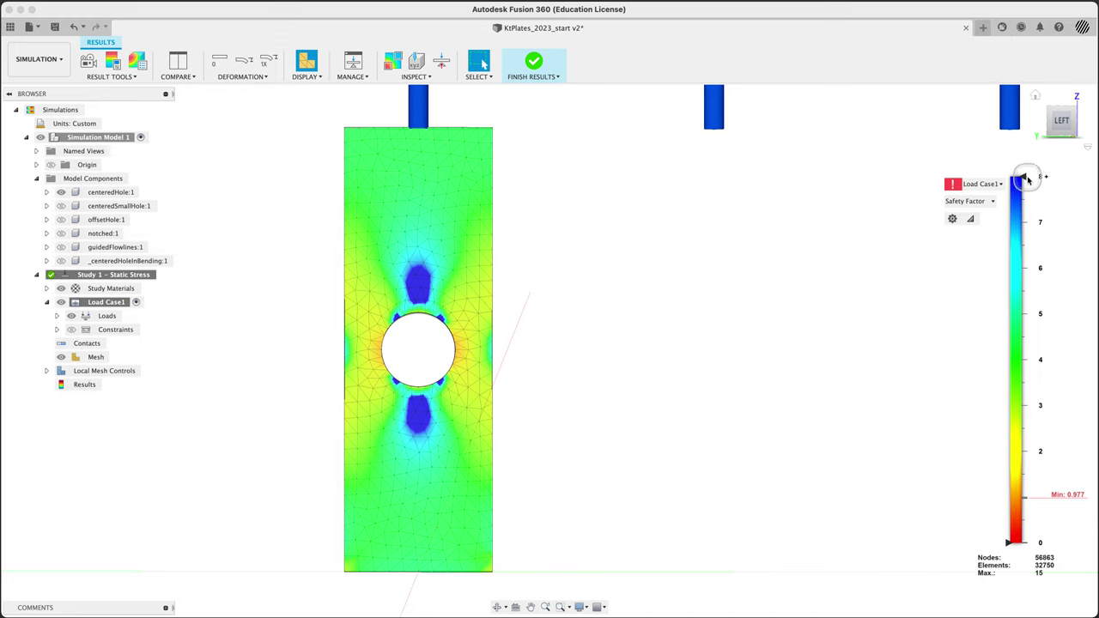
left_click_drag(1017, 177, 1023, 489)
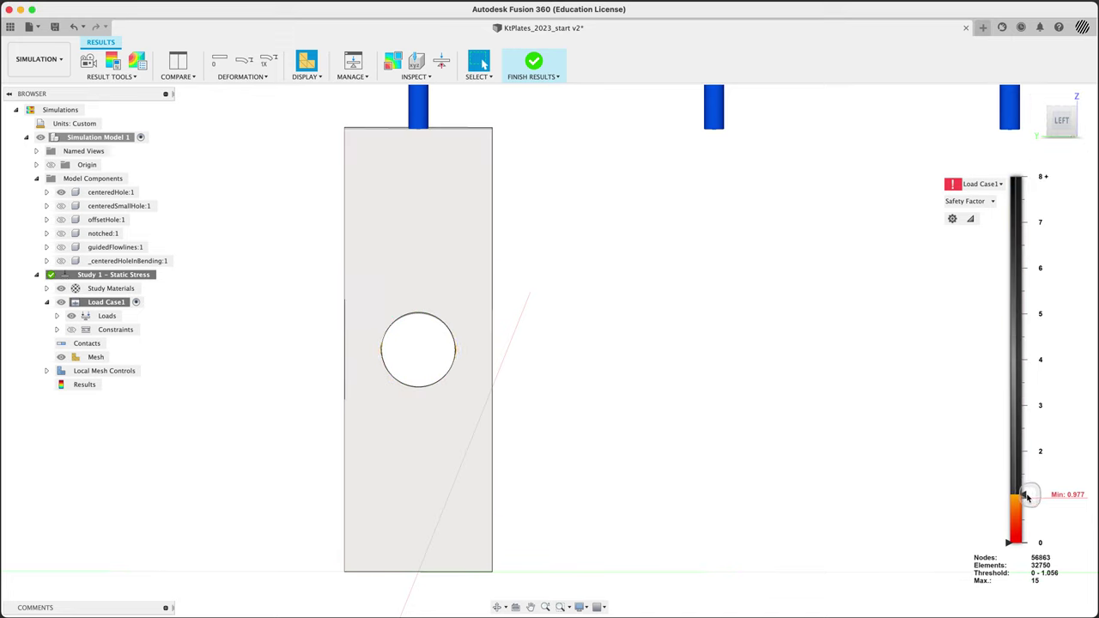
left_click_drag(1029, 498, 1029, 501)
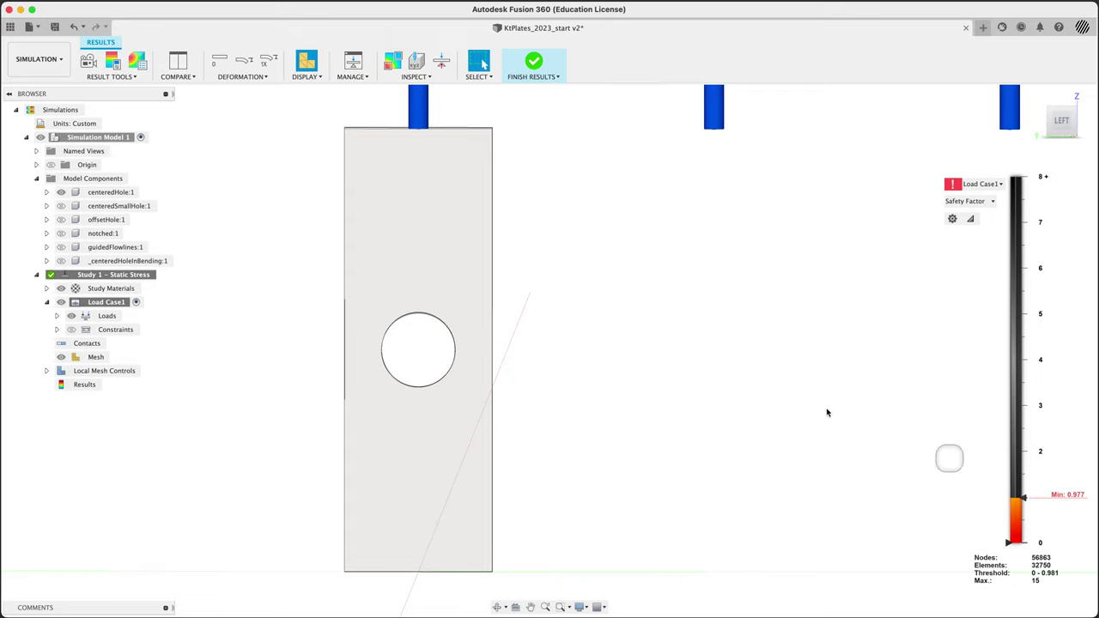
Orbit the plate into perspective and nudge the safety-factor threshold to about 1.03
middle_click_drag(591, 339, 878, 496, "shift")
scroll(431, 348, "up", 10)
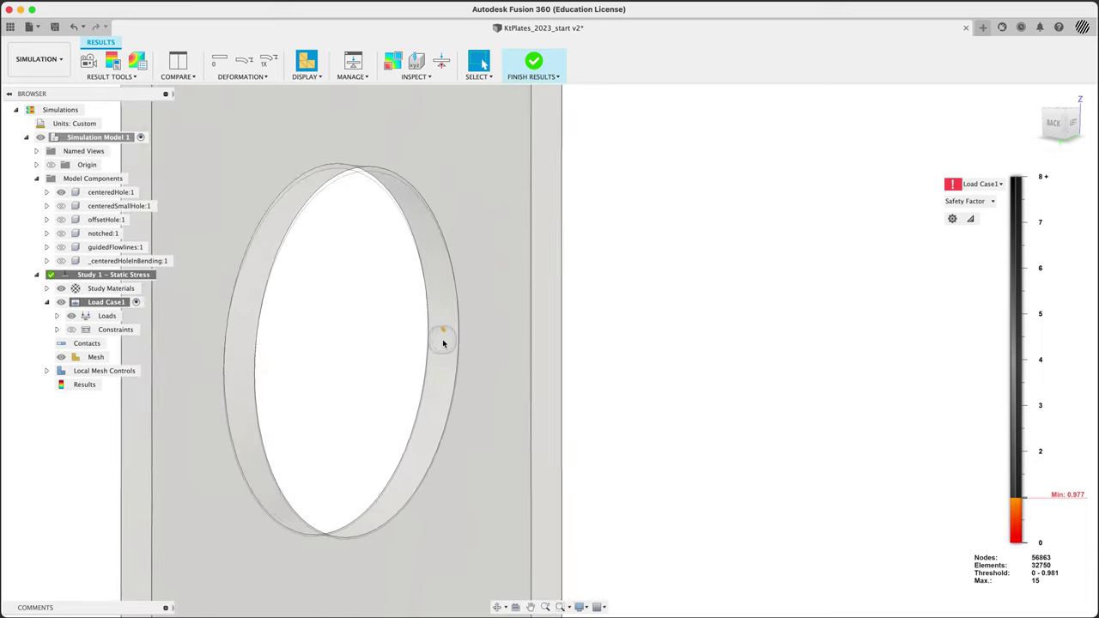
scroll(459, 287, "down", 2)
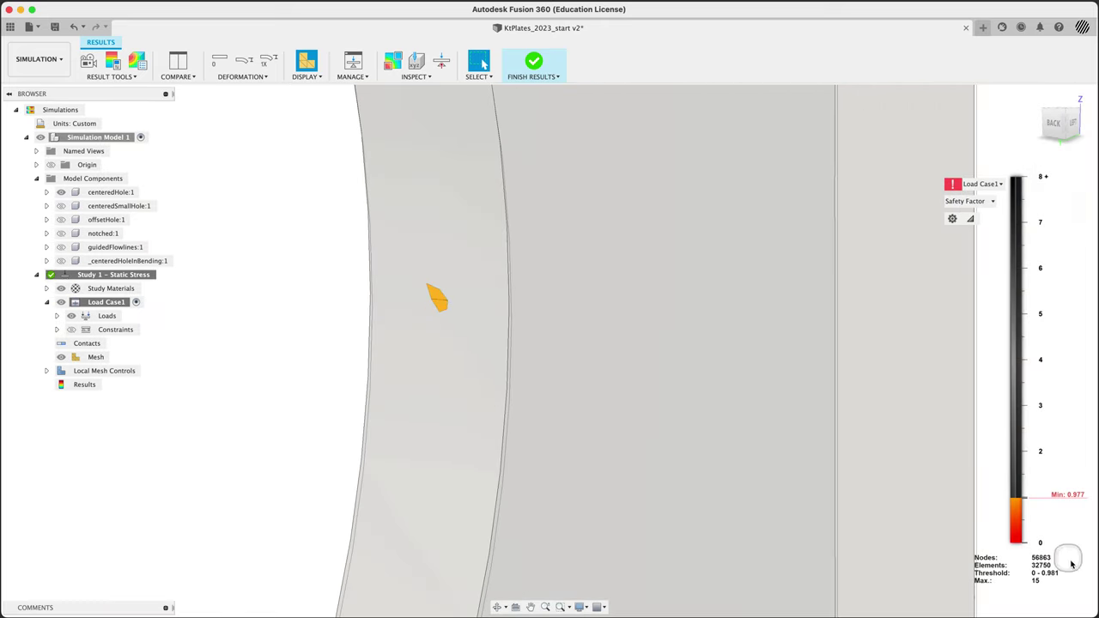
left_click_drag(1026, 498, 1025, 495)
scroll(626, 320, "down", 8)
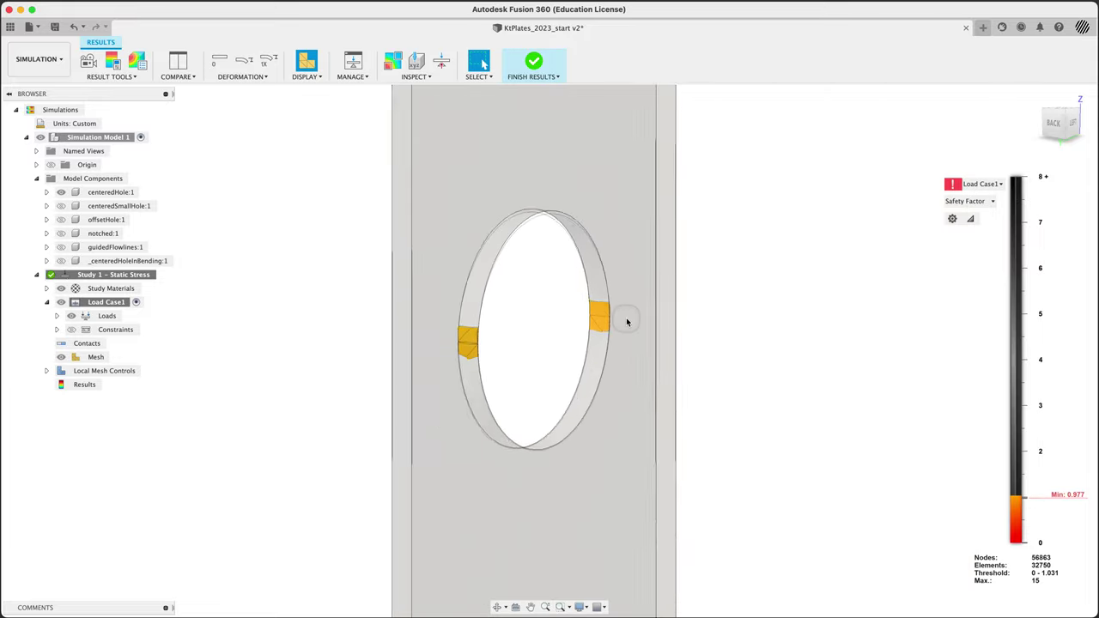
Orbit and reframe the view so the hole wall and the plate's loaded top edge face the camera
middle_click_drag(626, 316, 626, 376, "shift")
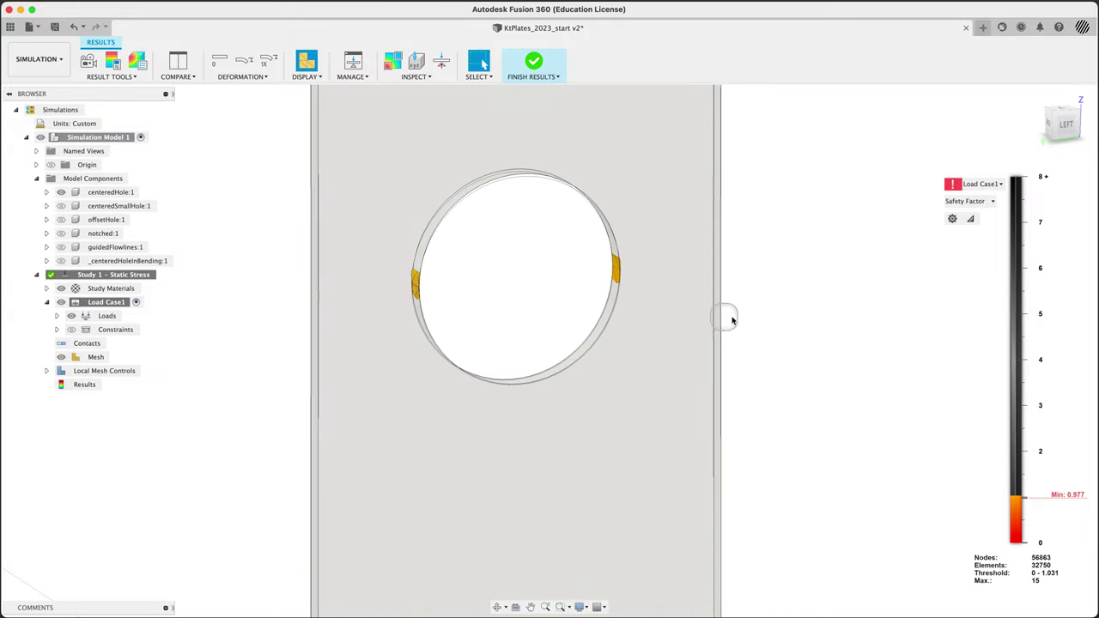
middle_click_drag(507, 286, 526, 297)
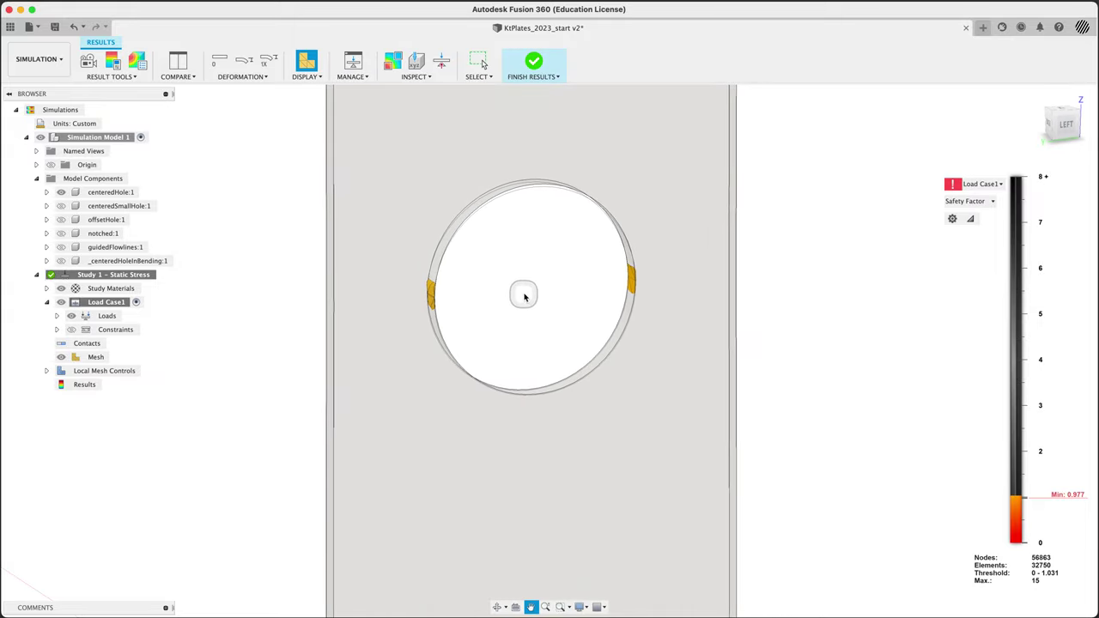
scroll(582, 307, "down", 2)
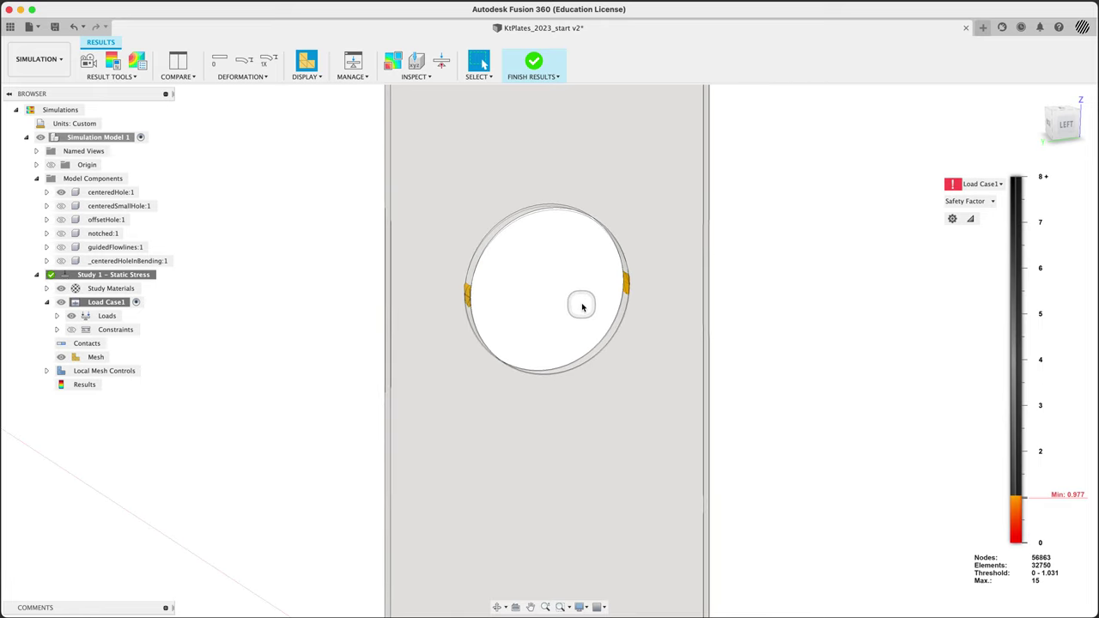
scroll(582, 307, "down", 2)
scroll(582, 307, "down", 2)
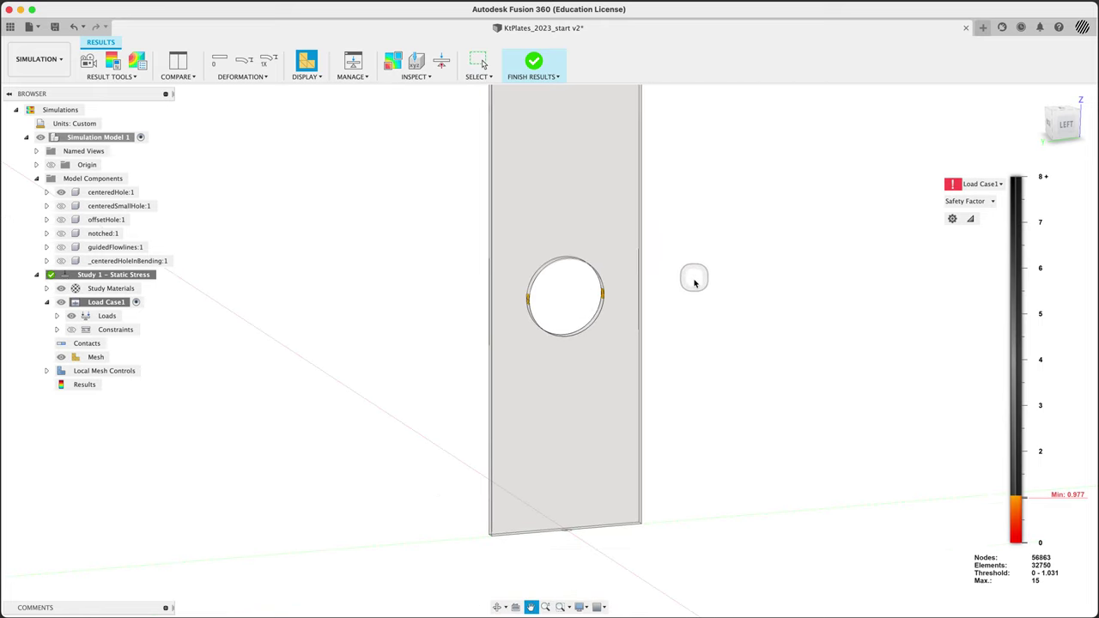
middle_click_drag(694, 280, 792, 321, "shift")
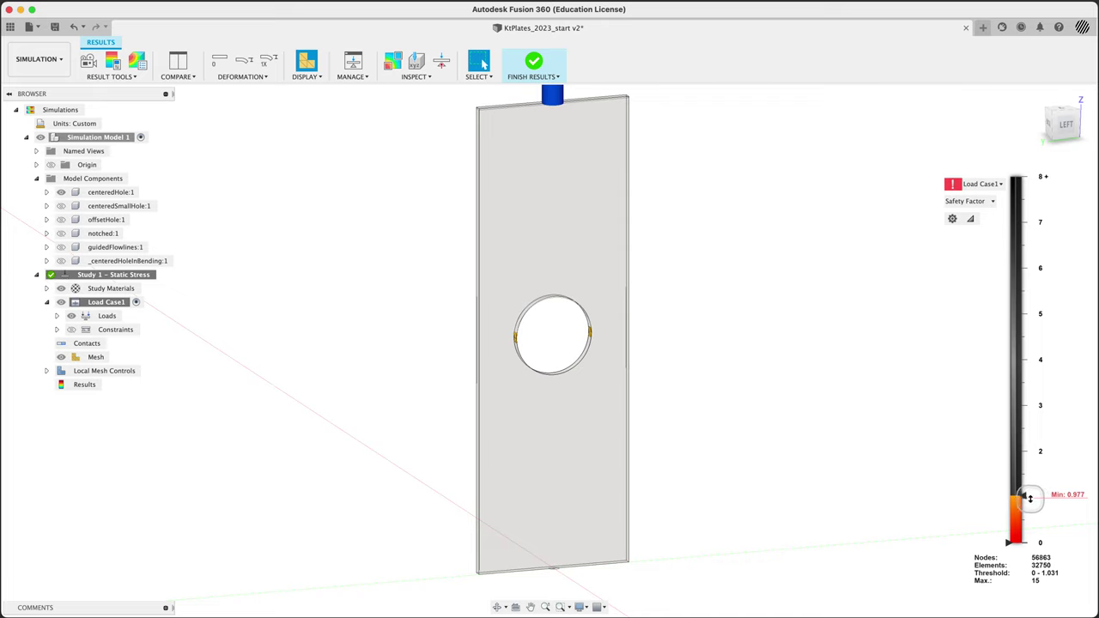
Raise the threshold through 1.1 and 2.4 to about 7.6, with a straight-on view of the plate
left_click_drag(1025, 497, 1024, 450)
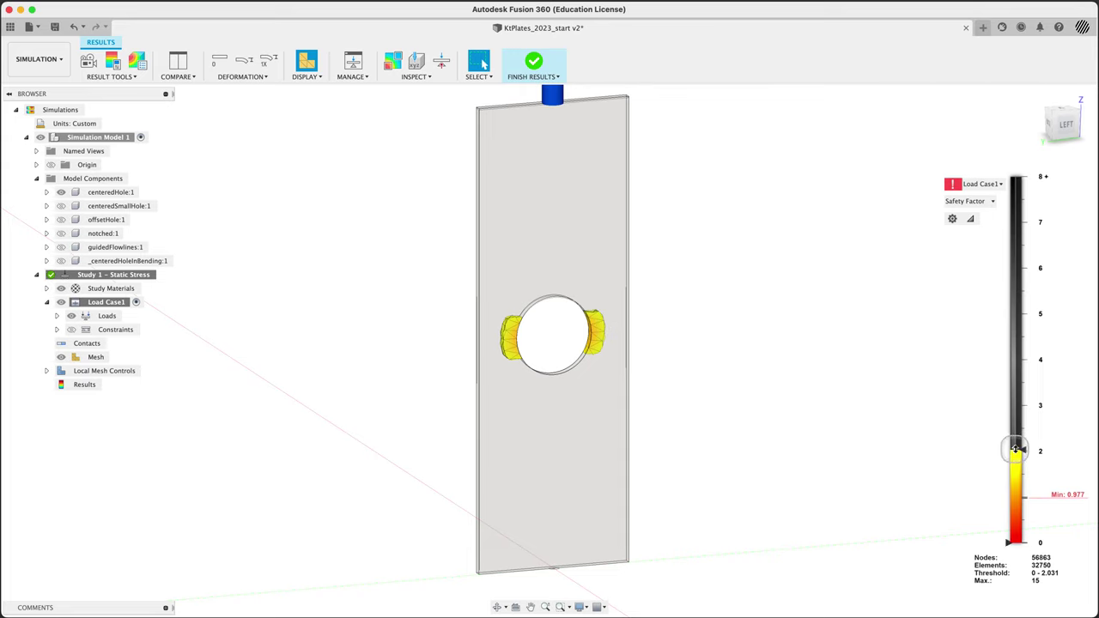
left_click_drag(1022, 451, 1018, 291)
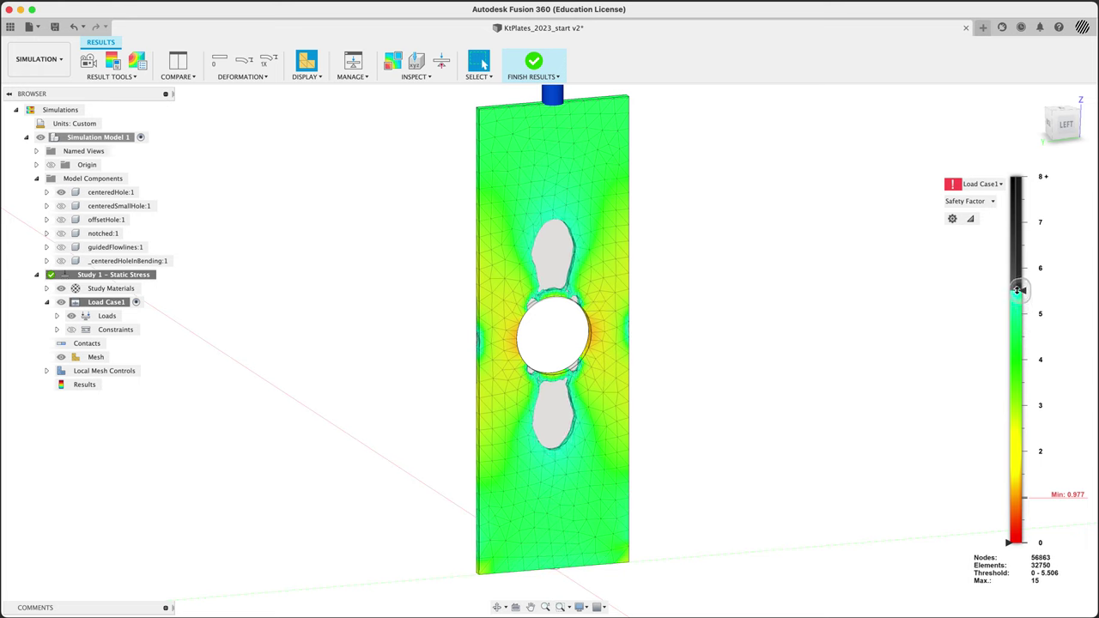
left_click(1064, 127)
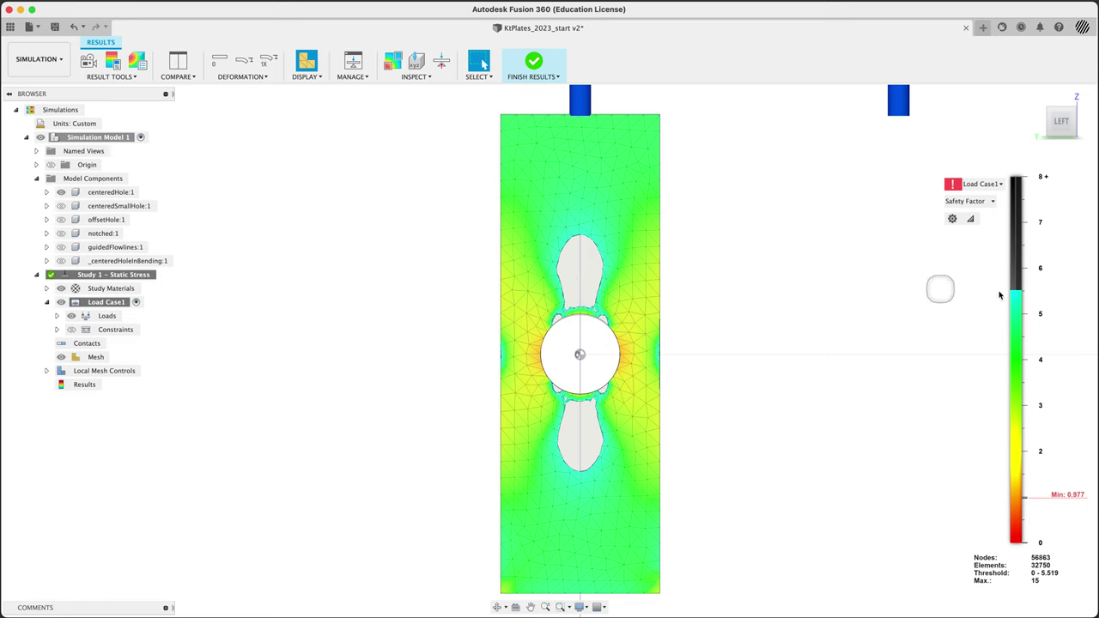
left_click_drag(1019, 295, 1021, 176)
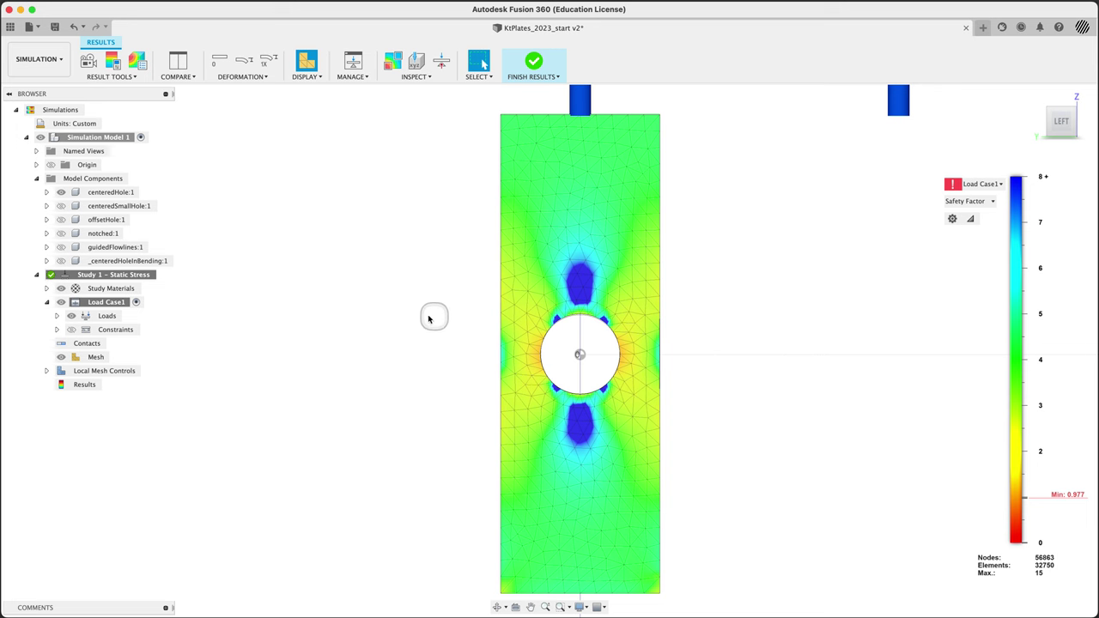
Show the centeredSmallHole plate again and limit colouring to safety factors below about 1.4
left_click(61, 205)
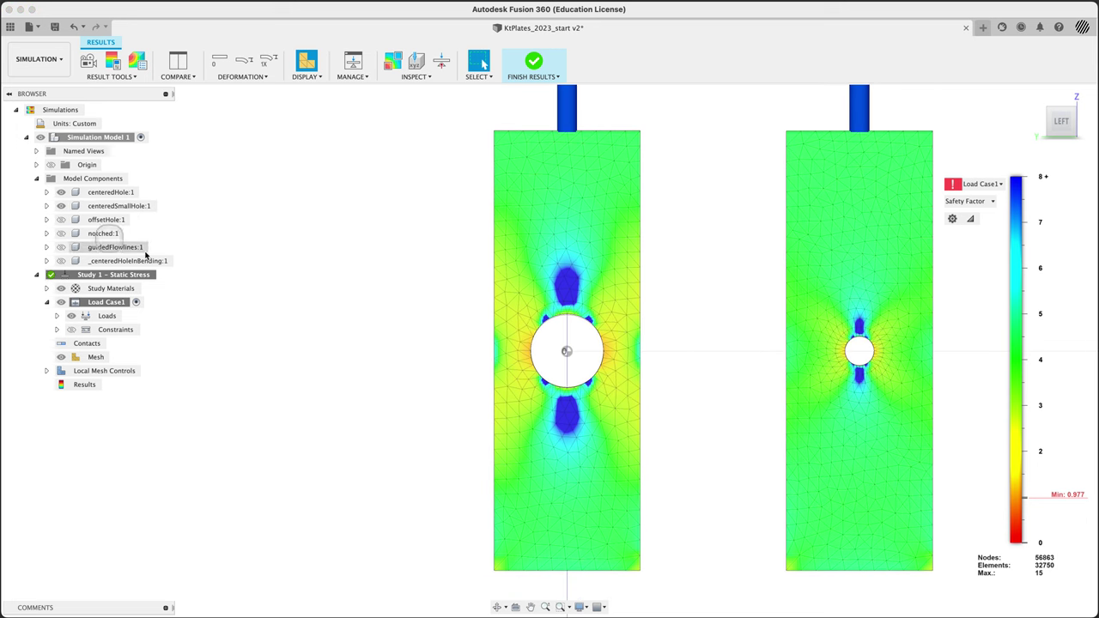
middle_click_drag(783, 360, 629, 361)
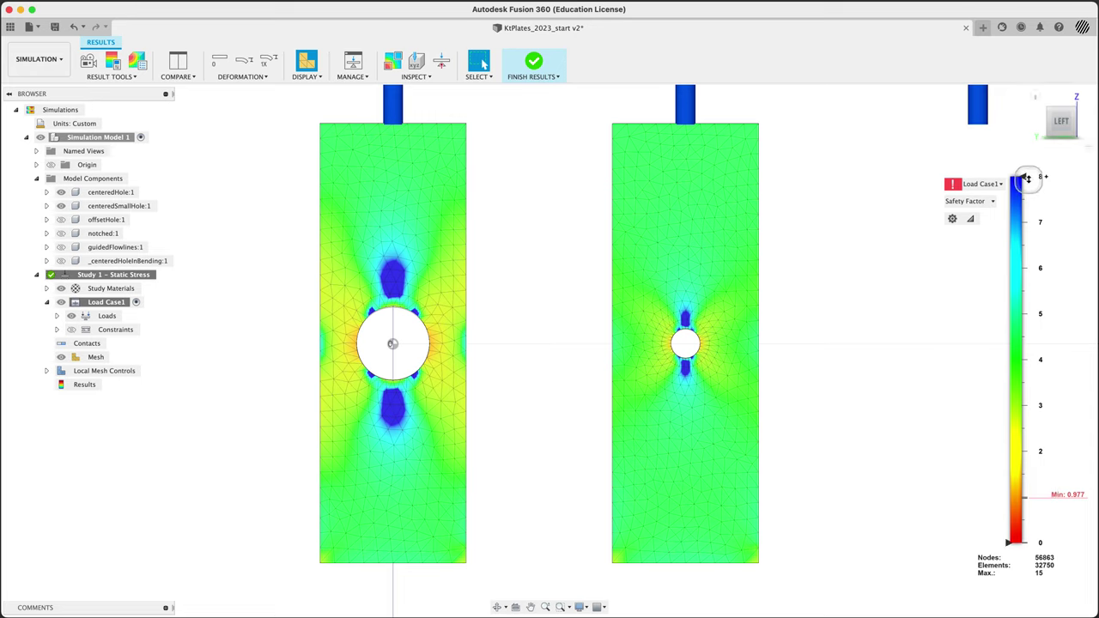
left_click_drag(1026, 178, 1054, 495)
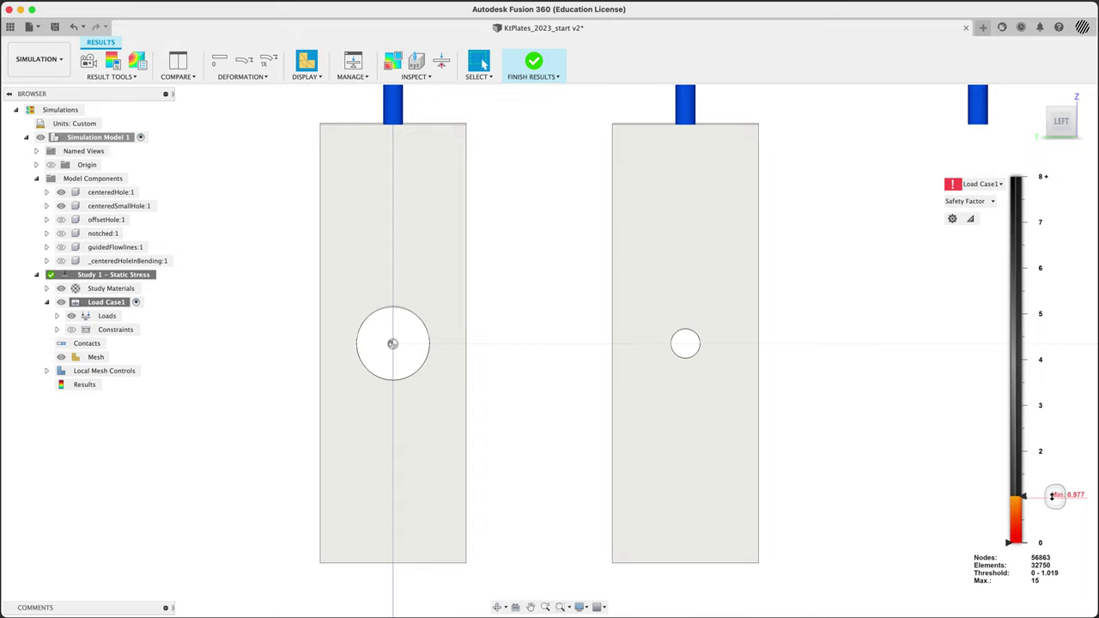
Orbit to an angled back view and raise the safety-factor threshold to 0–1.631
middle_click_drag(753, 385, 697, 357, "shift")
scroll(663, 348, "up", 10)
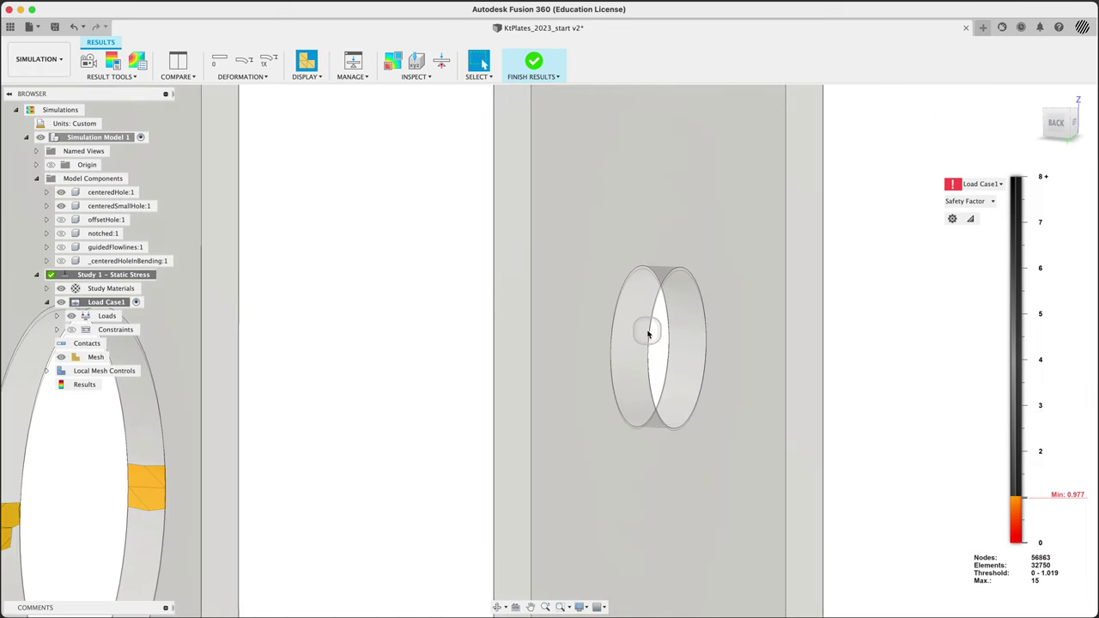
left_click_drag(1023, 494, 1025, 480)
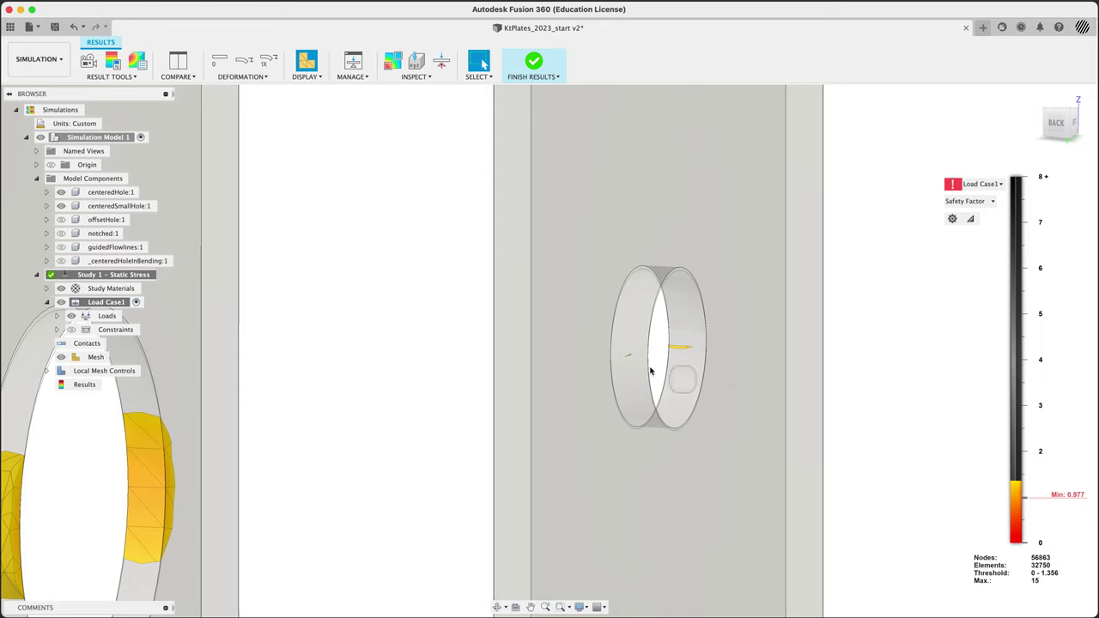
left_click(60, 194)
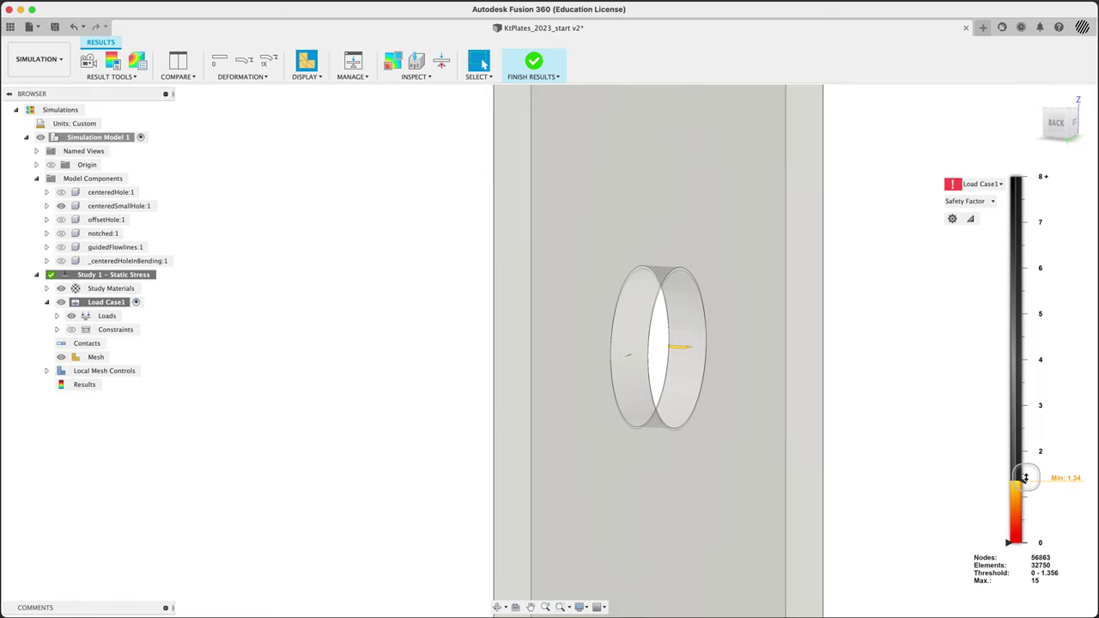
left_click_drag(1024, 481, 1025, 468)
middle_click_drag(927, 442, 773, 410, "shift")
scroll(578, 348, "down", 10)
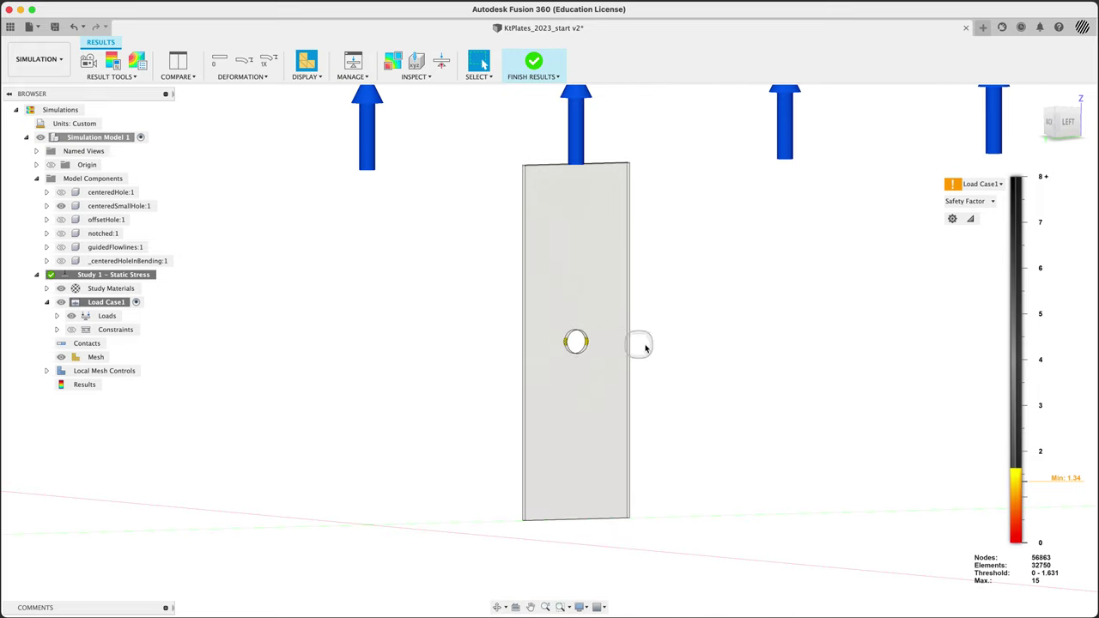
Toggle the offsetHole:1 plate's visibility and lower the safety-factor threshold to 0.419
left_click(61, 220)
left_click(61, 220)
middle_click_drag(653, 429, 609, 430)
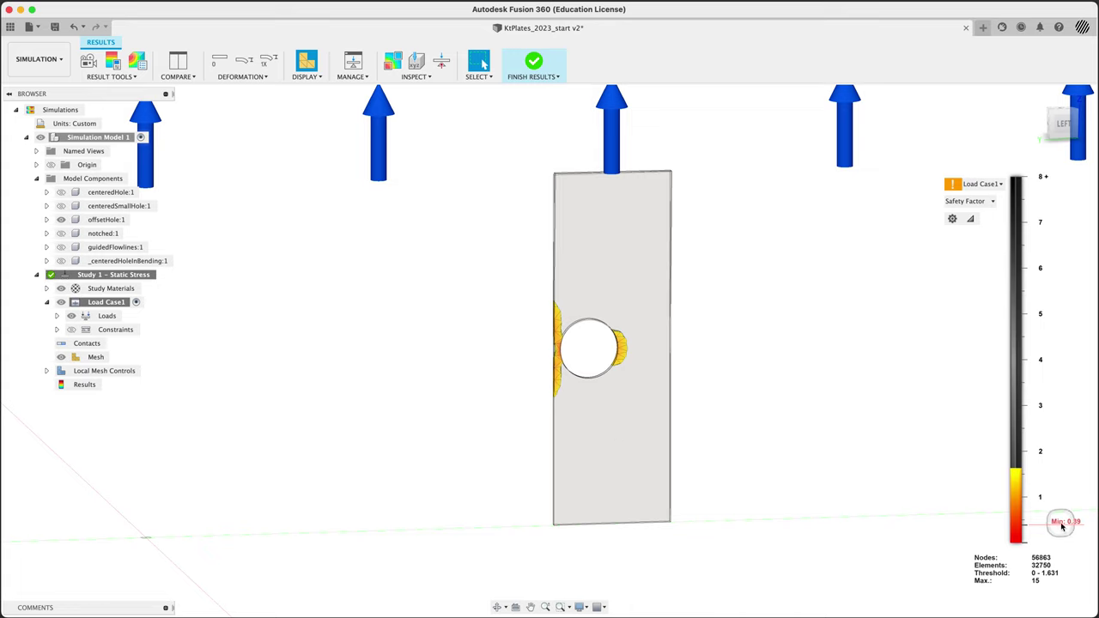
left_click_drag(1025, 470, 1034, 526)
middle_click_drag(746, 402, 576, 373, "shift")
scroll(576, 374, "up", 5)
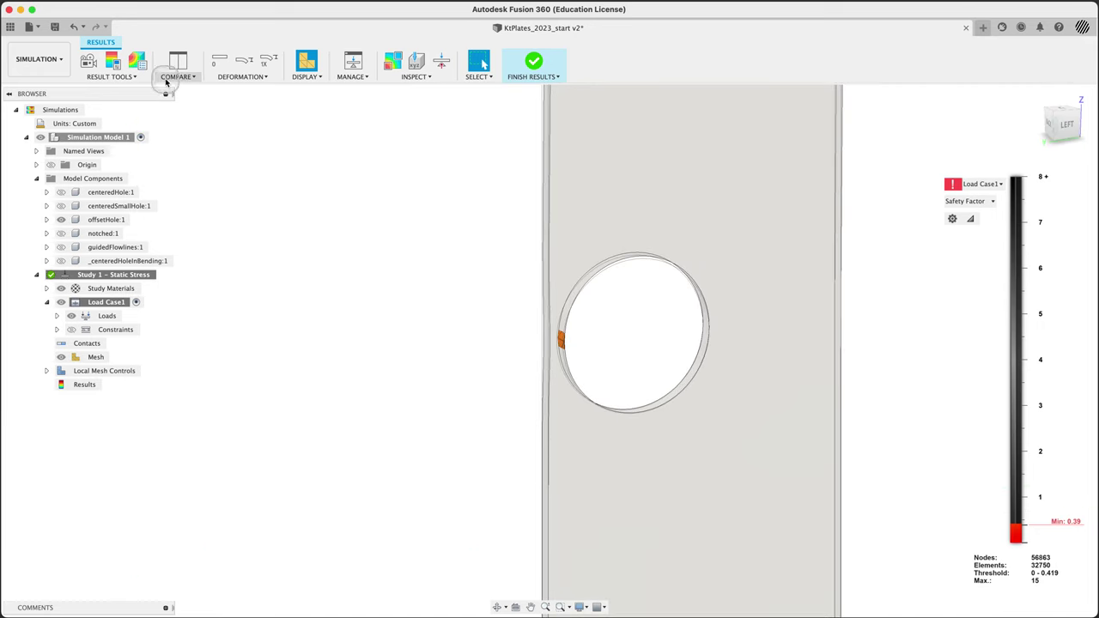
Display the deformation exaggerated at Adjusted 2x and orbit around the hole
left_click(239, 80)
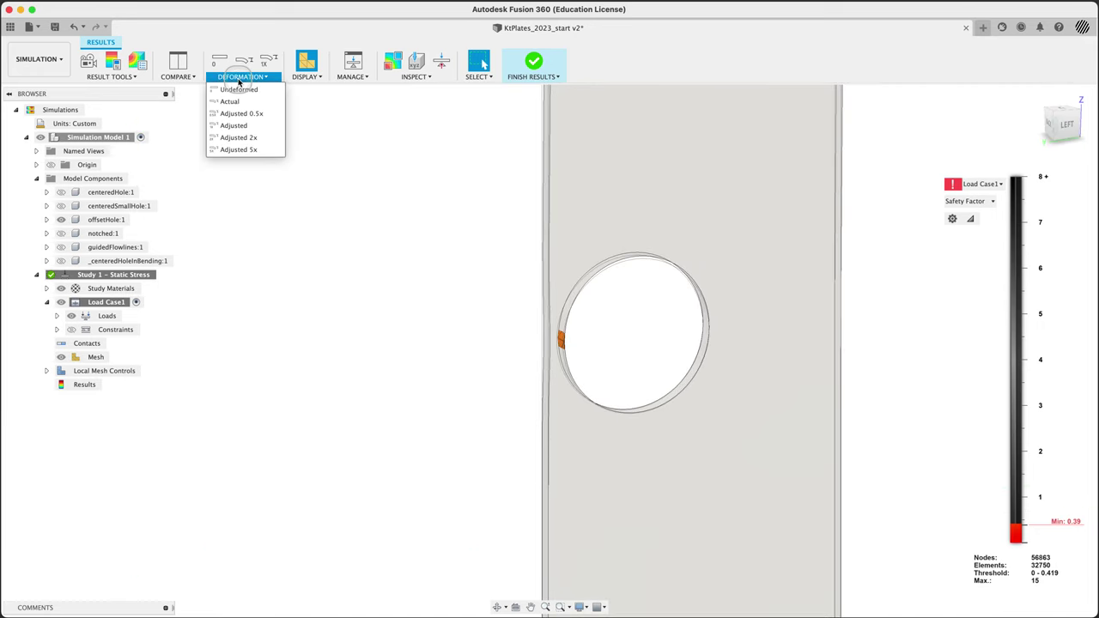
left_click(243, 139)
middle_click_drag(451, 283, 552, 335, "shift")
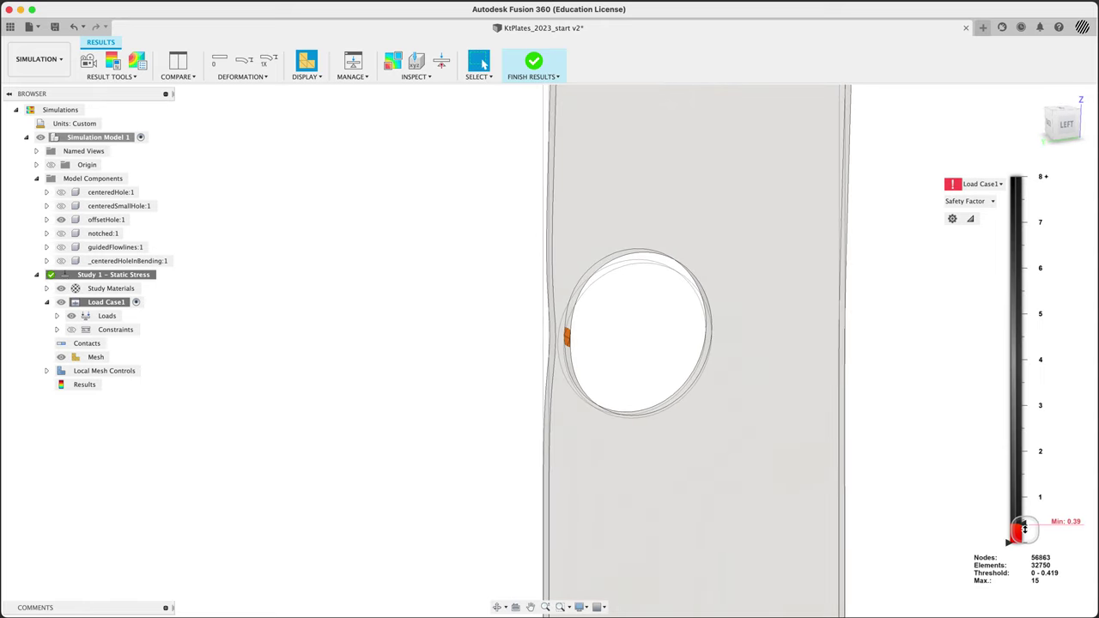
Adjust the safety-factor threshold to 0–1.019 so only small zones beside the hole are coloured
left_click_drag(1025, 523, 1025, 487)
middle_click_drag(684, 441, 613, 367, "shift")
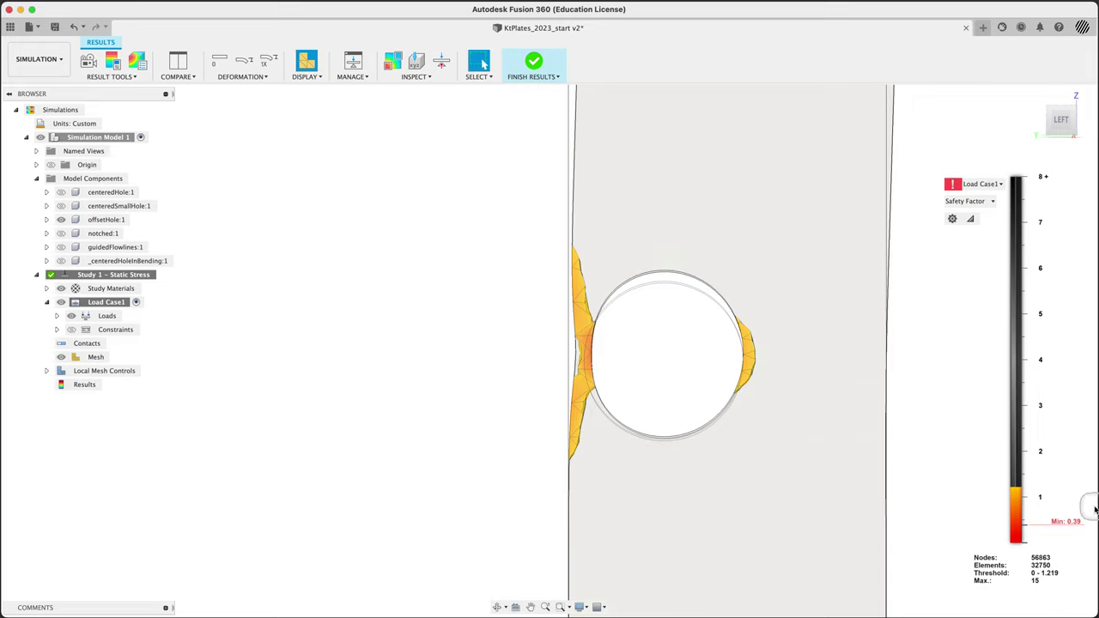
left_click_drag(1024, 489, 1028, 498)
middle_click_drag(318, 331, 391, 368, "shift")
scroll(391, 367, "down", 4)
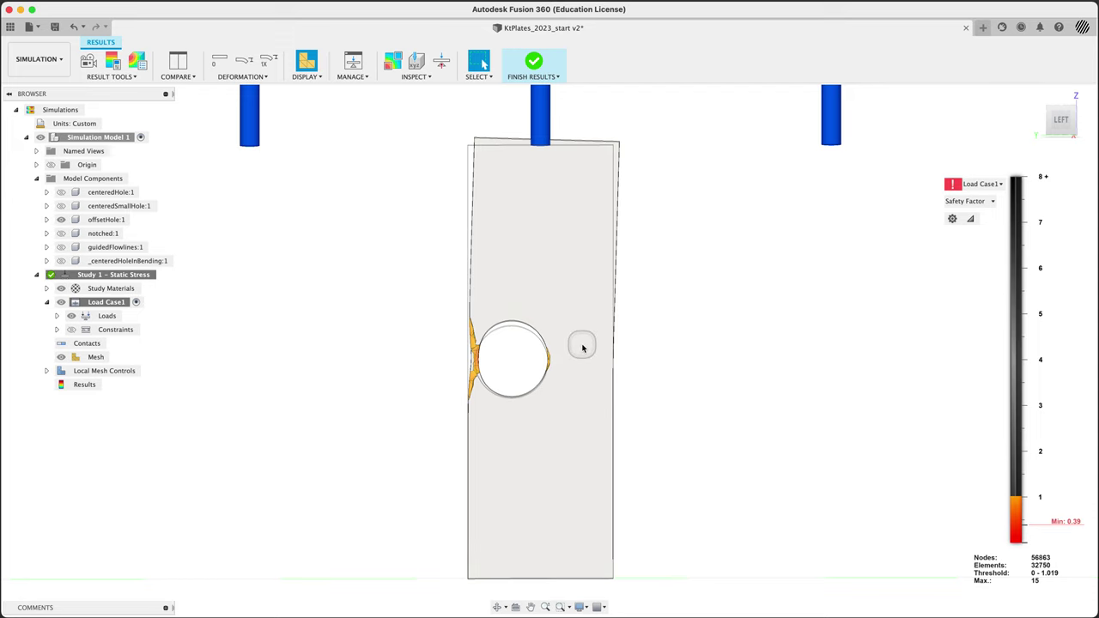
Show the centeredHole:1 plate, orbit into perspective, and set the threshold to about 1.17
scroll(581, 348, "down", 3)
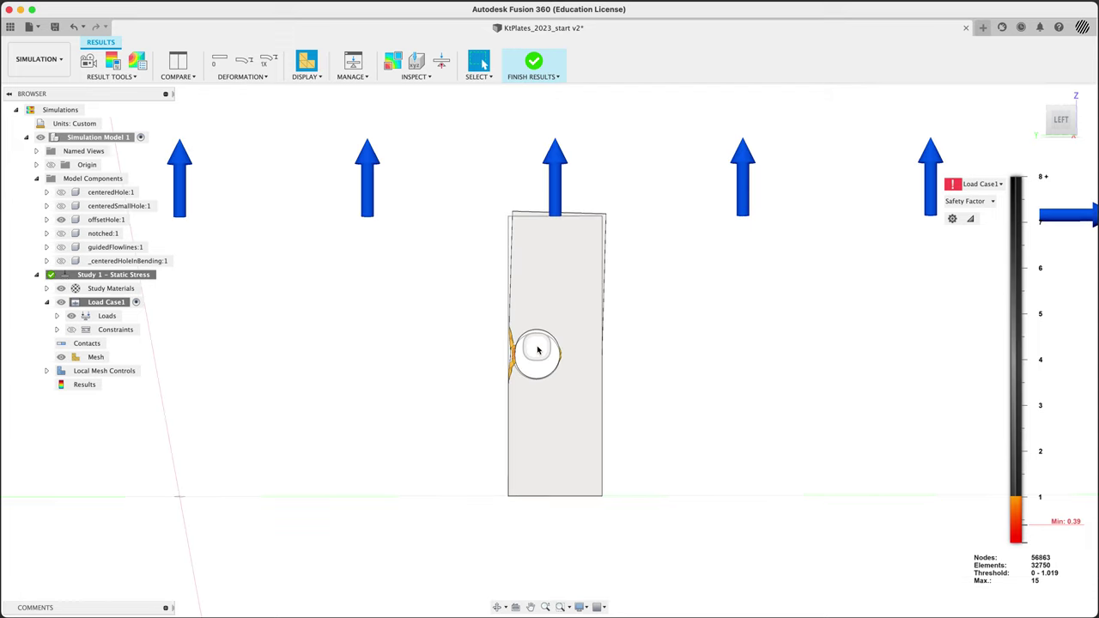
left_click(66, 192)
left_click(61, 192)
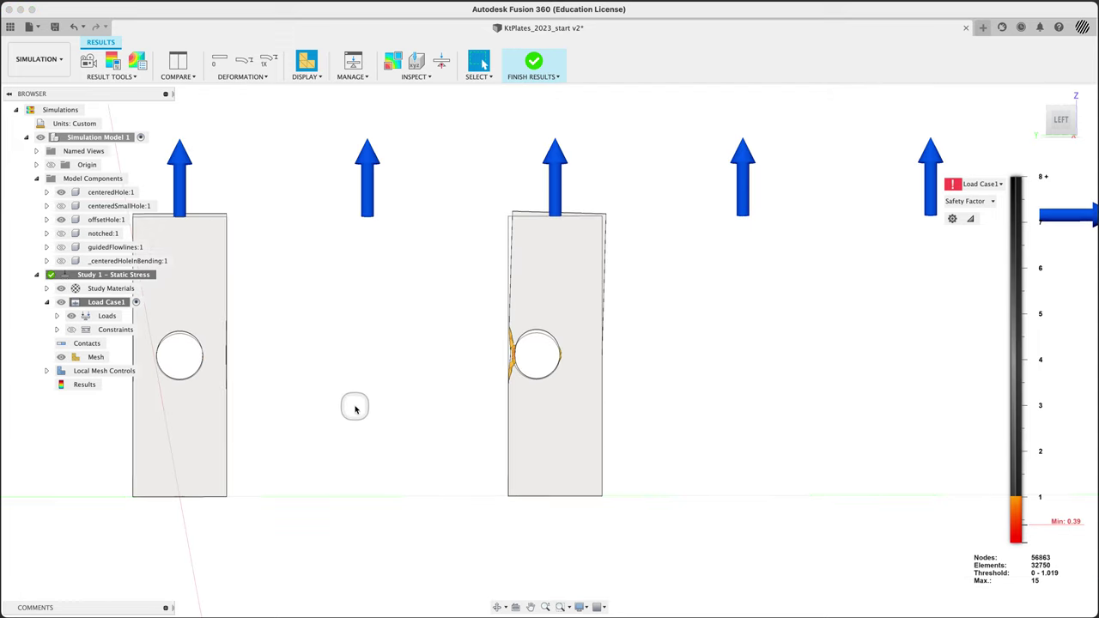
middle_click_drag(355, 405, 638, 456, "shift")
left_click_drag(1026, 498, 1026, 496)
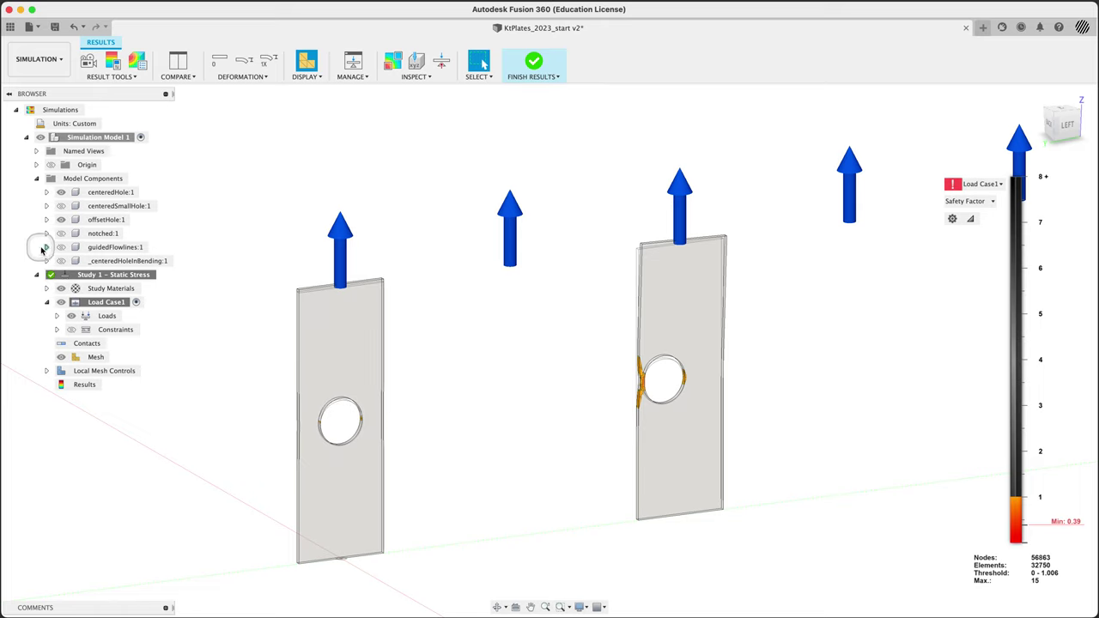
Hide offsetHole:1, show notched:1, and lower the threshold to 0–1.006 to isolate the notch tip
left_click(64, 220)
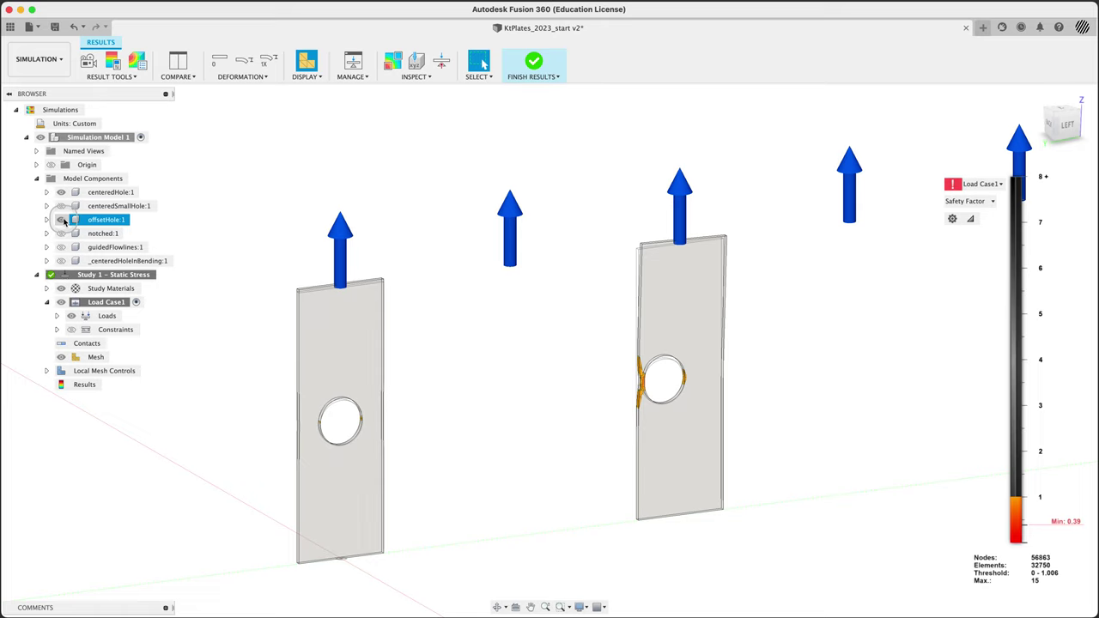
left_click(62, 220)
left_click(61, 234)
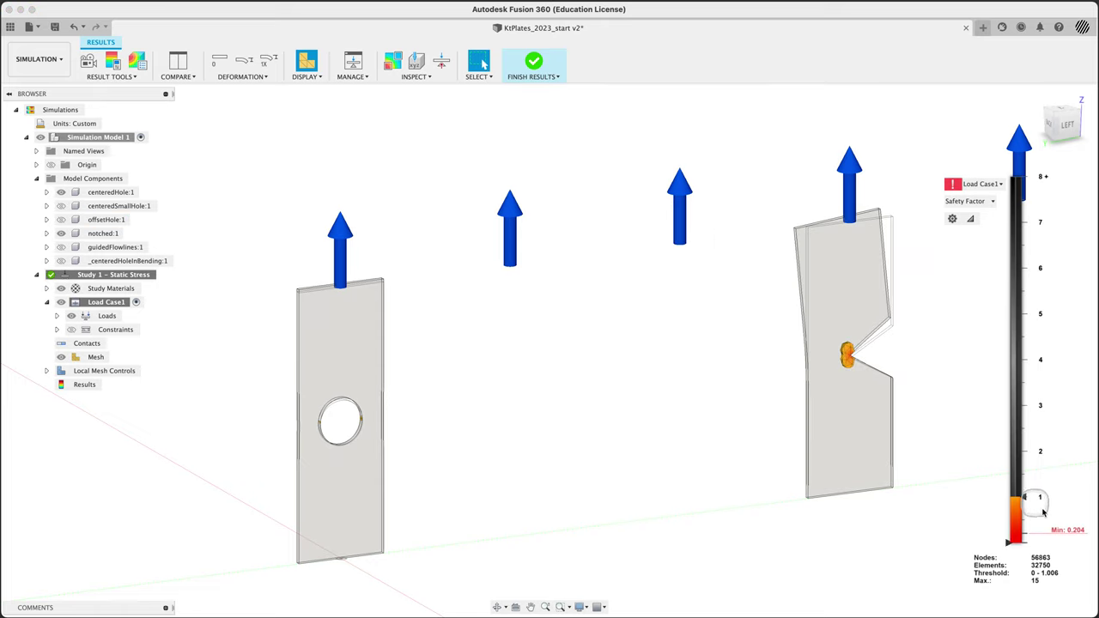
mouse_move(1025, 498)
left_mouse_down()
mouse_move(1024, 534)
mouse_move(1021, 502)
left_mouse_up()
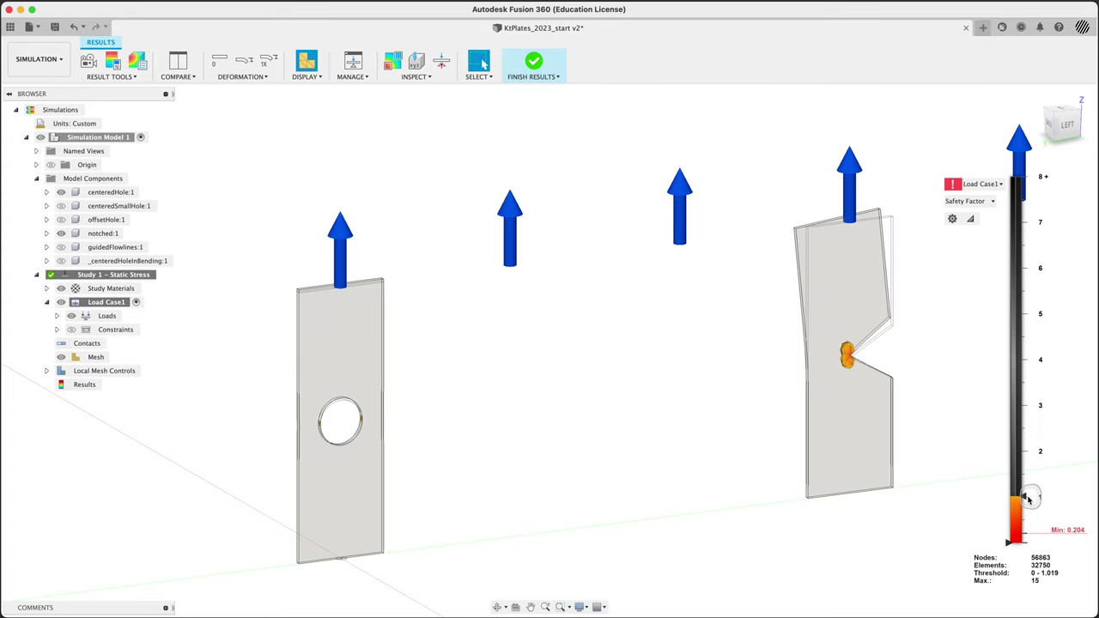
Orbit and pan to centre the notch with the holed plate alongside
middle_click_drag(381, 437, 363, 412, "shift")
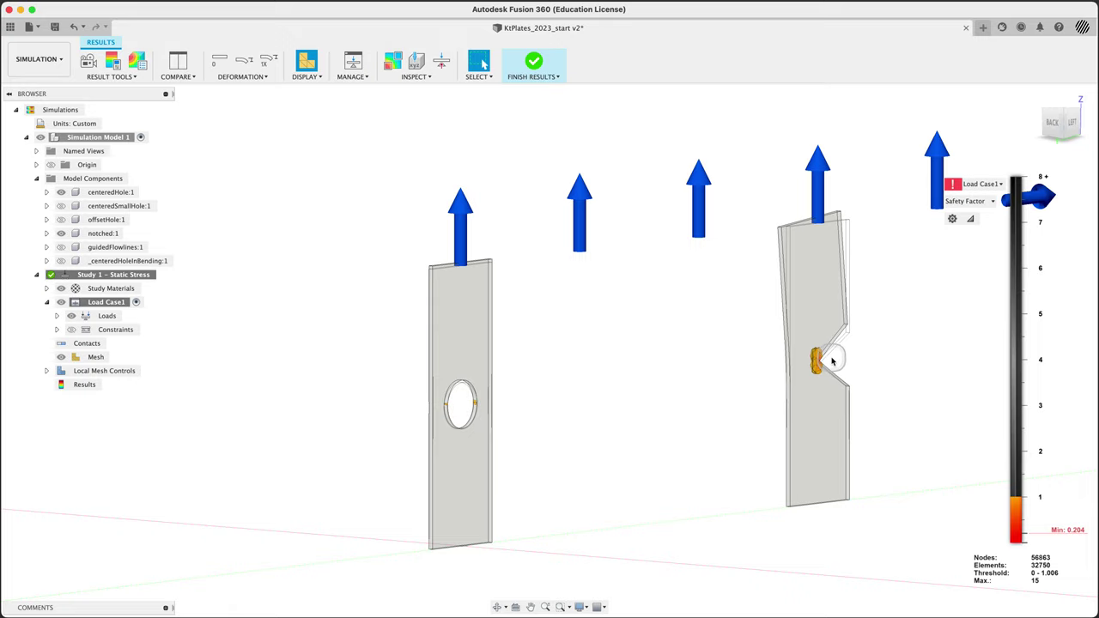
scroll(832, 361, "up", 10)
middle_click_drag(866, 351, 692, 394)
scroll(584, 372, "down", 5)
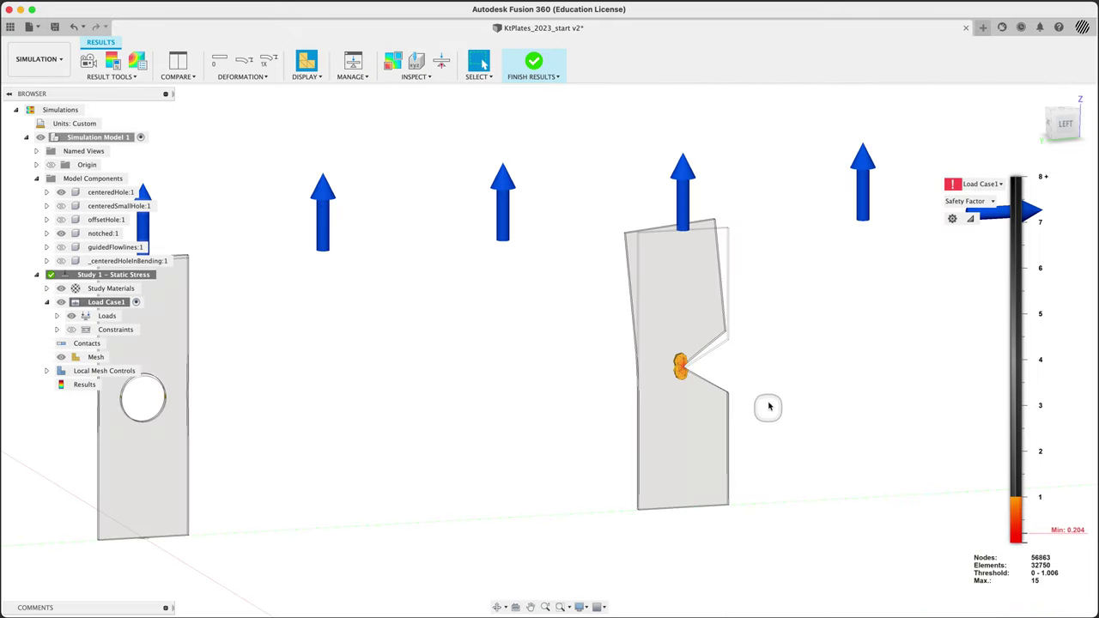
middle_click_drag(768, 403, 677, 234, "shift")
middle_click_drag(521, 343, 606, 351)
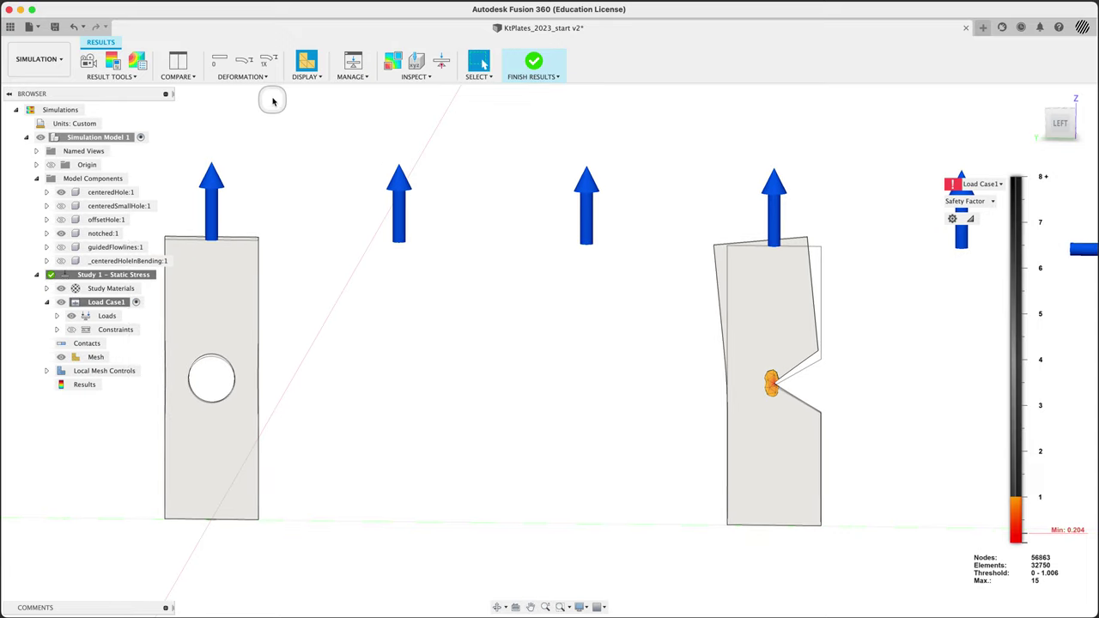
Change the result type from Safety Factor to Displacement (0 to 0.3834 mm) and reframe both plates
left_click(966, 201)
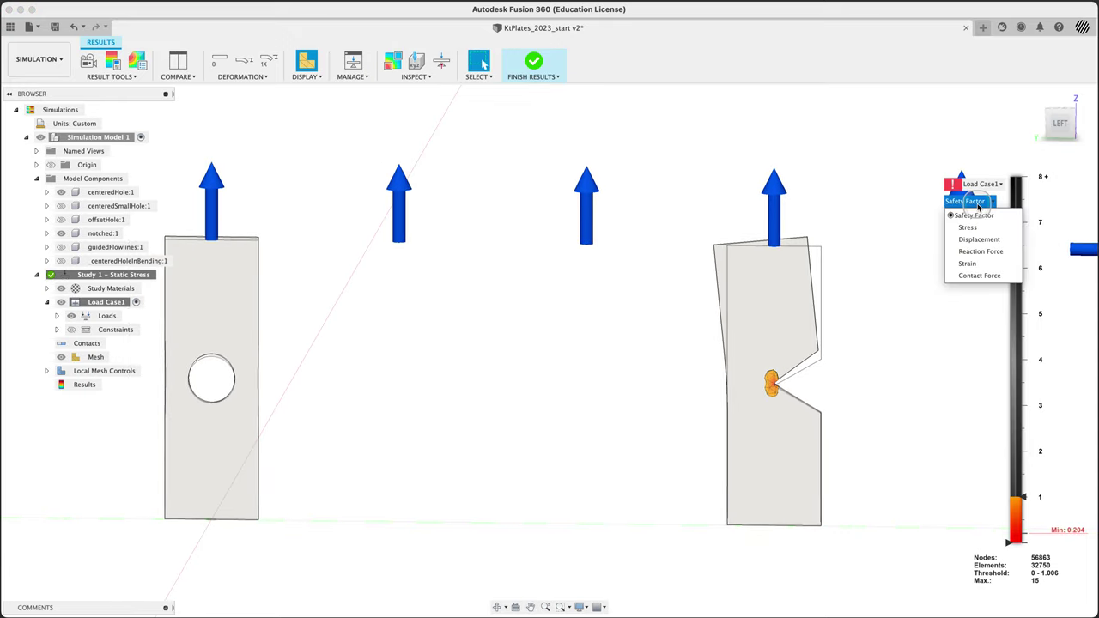
left_click(980, 240)
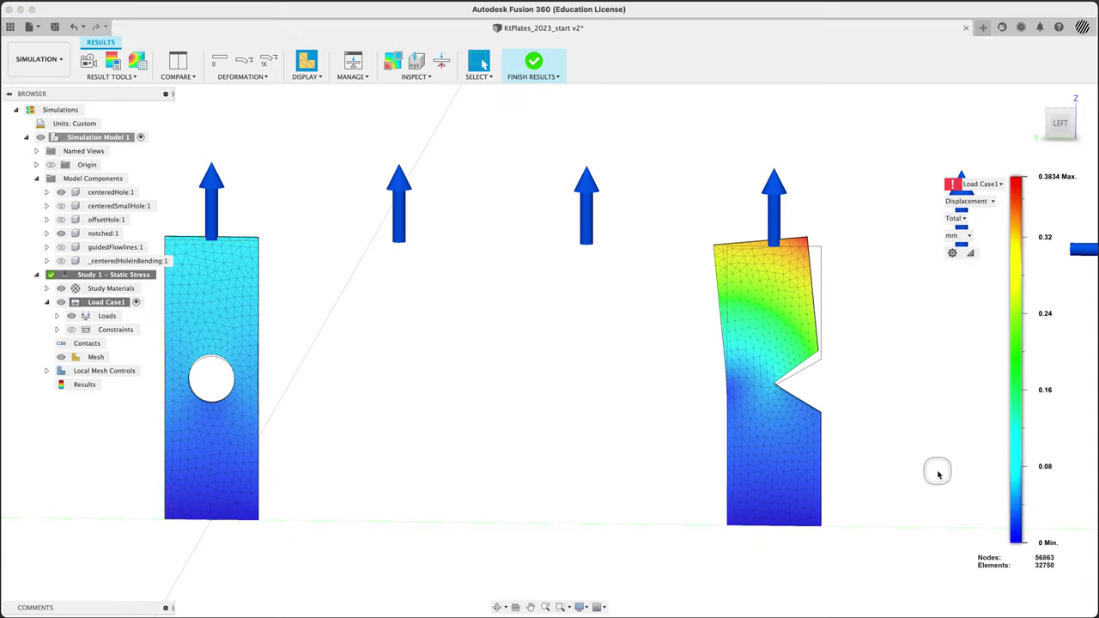
mouse_move(1040, 182)
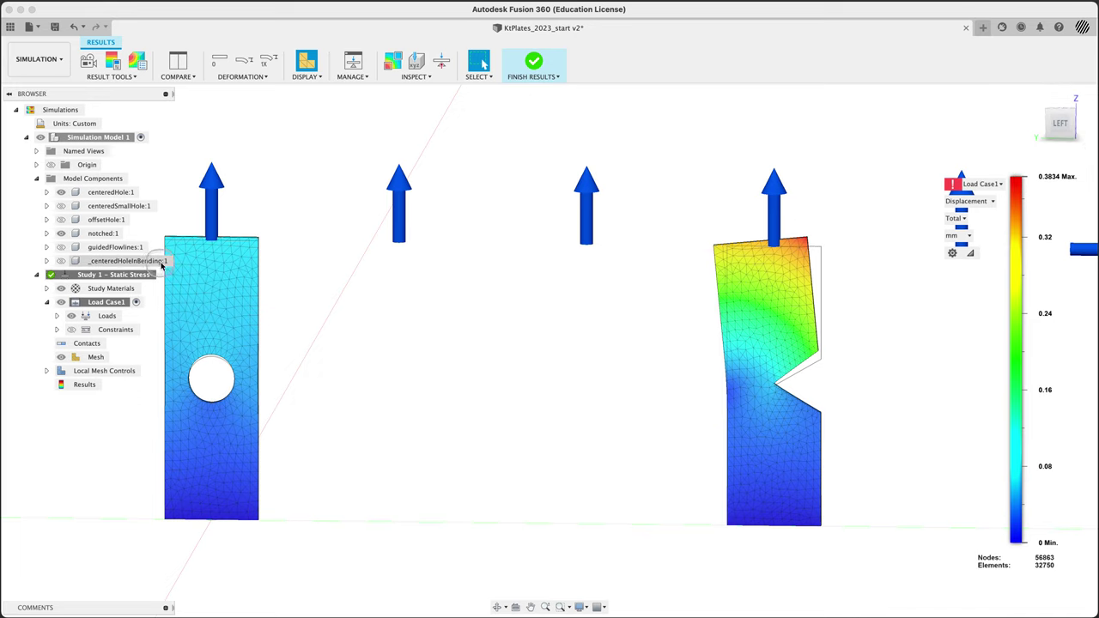
middle_click_drag(294, 237, 355, 290)
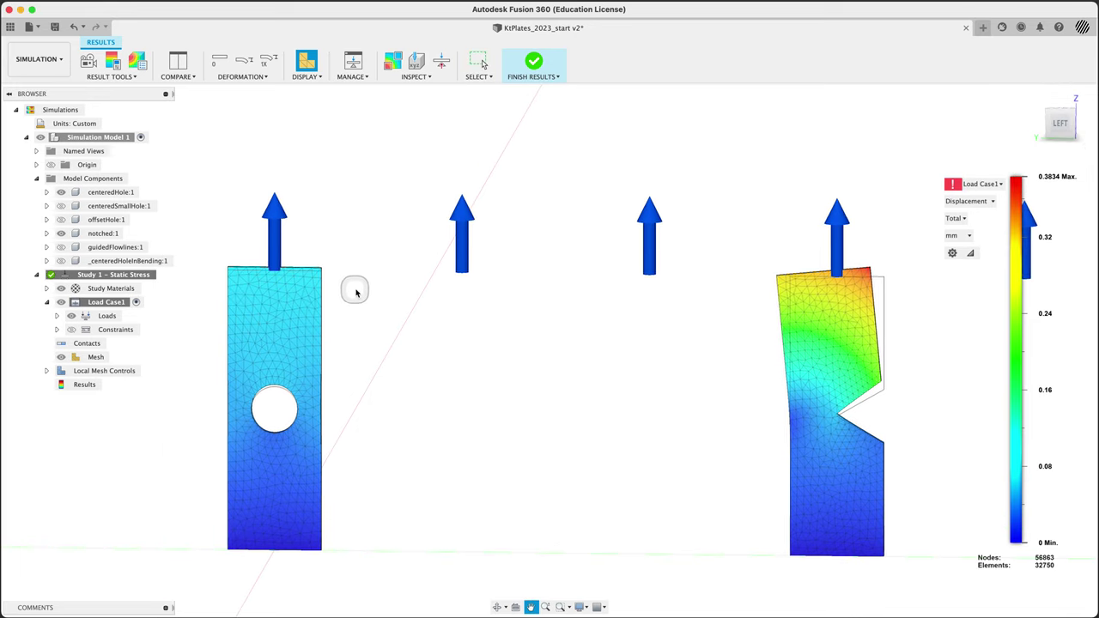
left_click(420, 68)
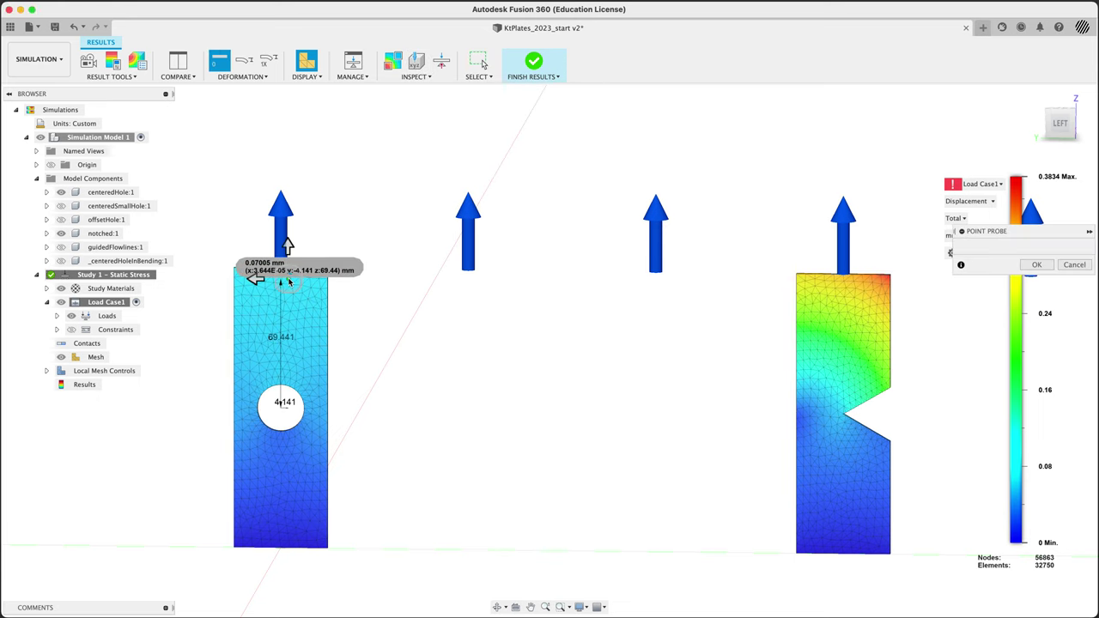
left_click(289, 276)
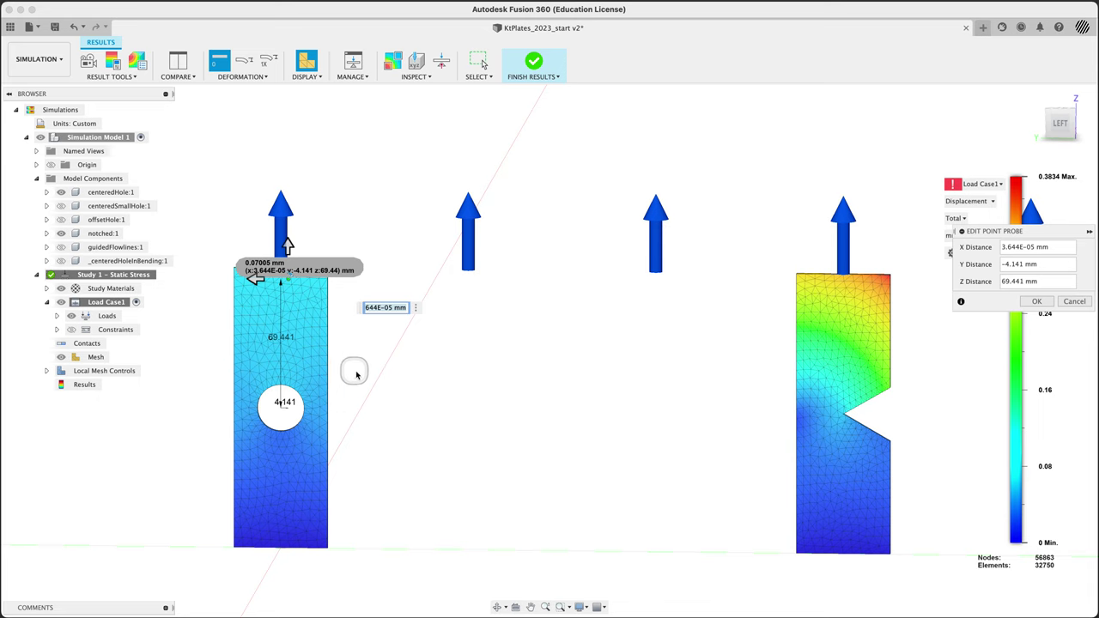
middle_click_drag(356, 372, 394, 394, "shift")
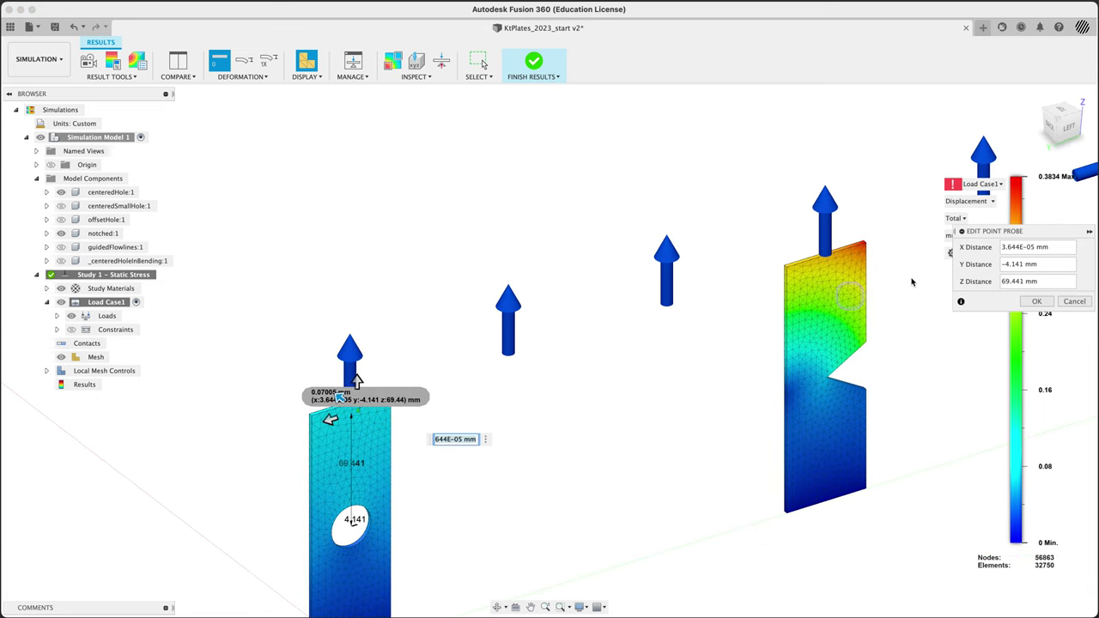
left_click(1038, 302)
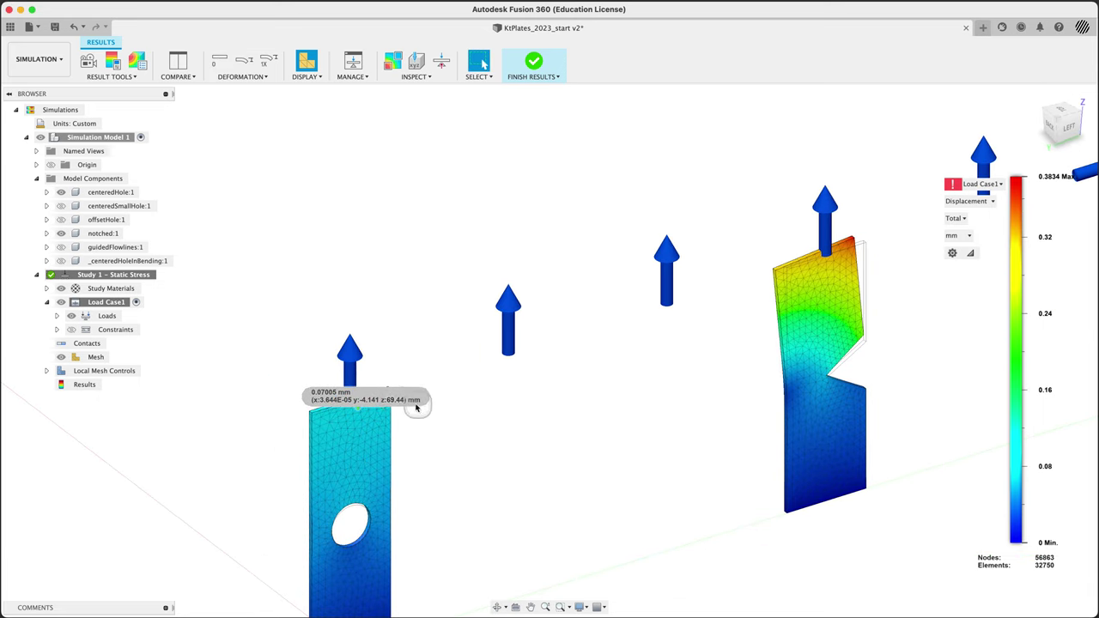
mouse_move(402, 393)
left_mouse_down()
mouse_move(387, 374)
mouse_move(410, 378)
left_mouse_up()
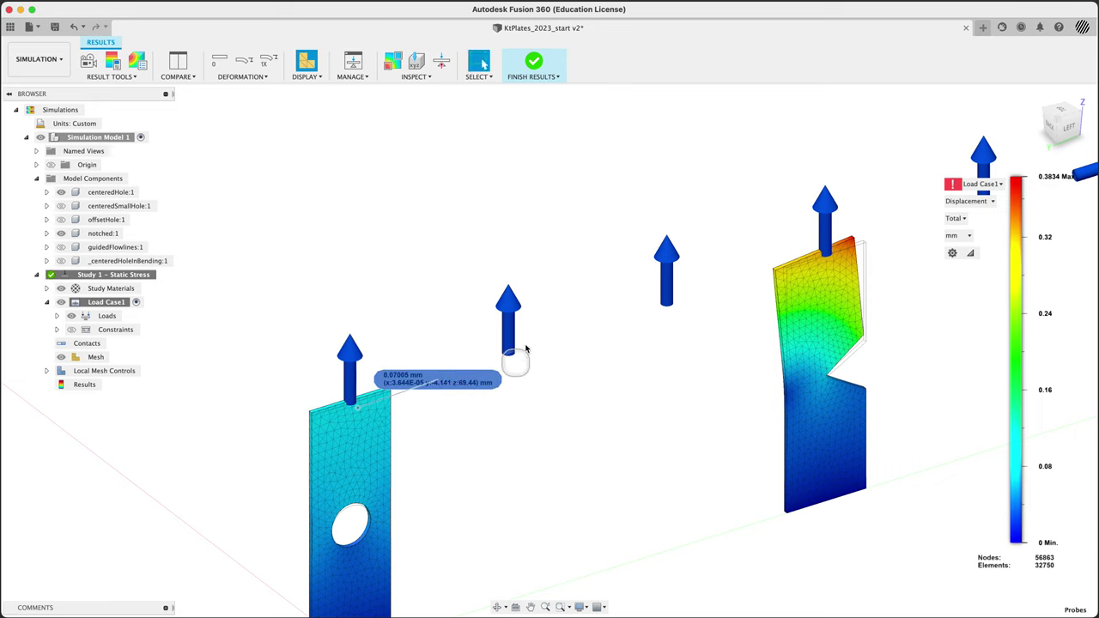
right_click(460, 384)
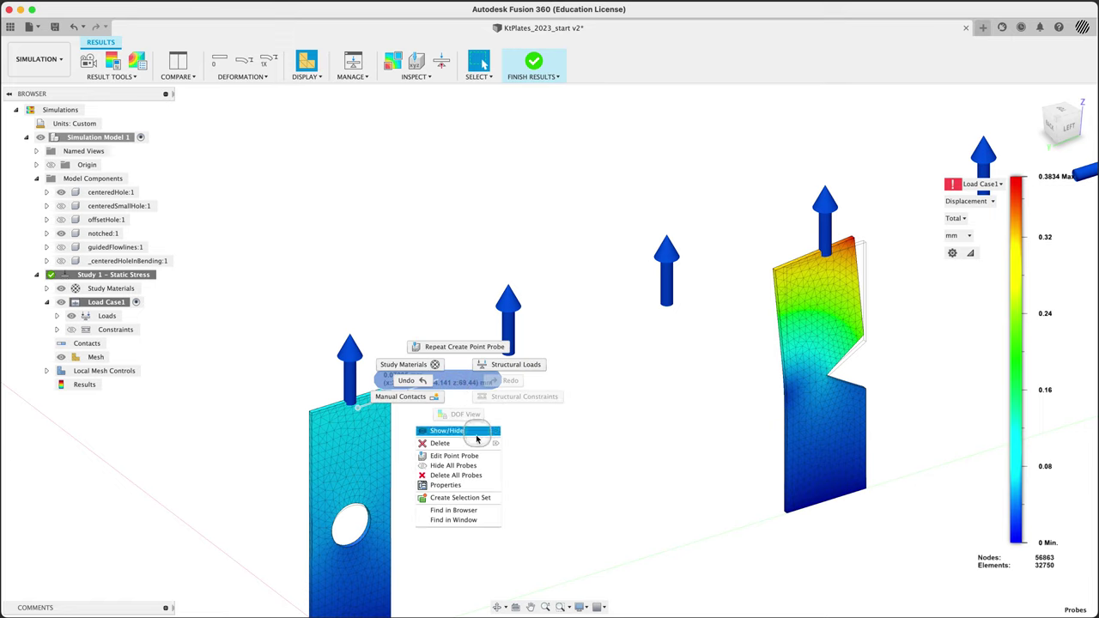
left_click(442, 443)
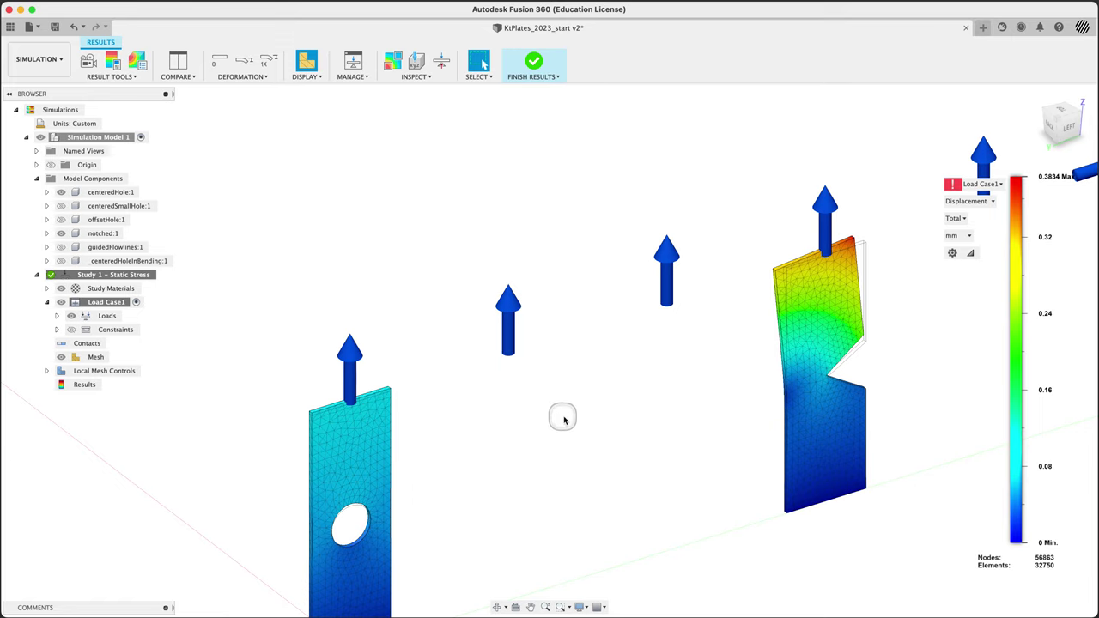
key("Escape")
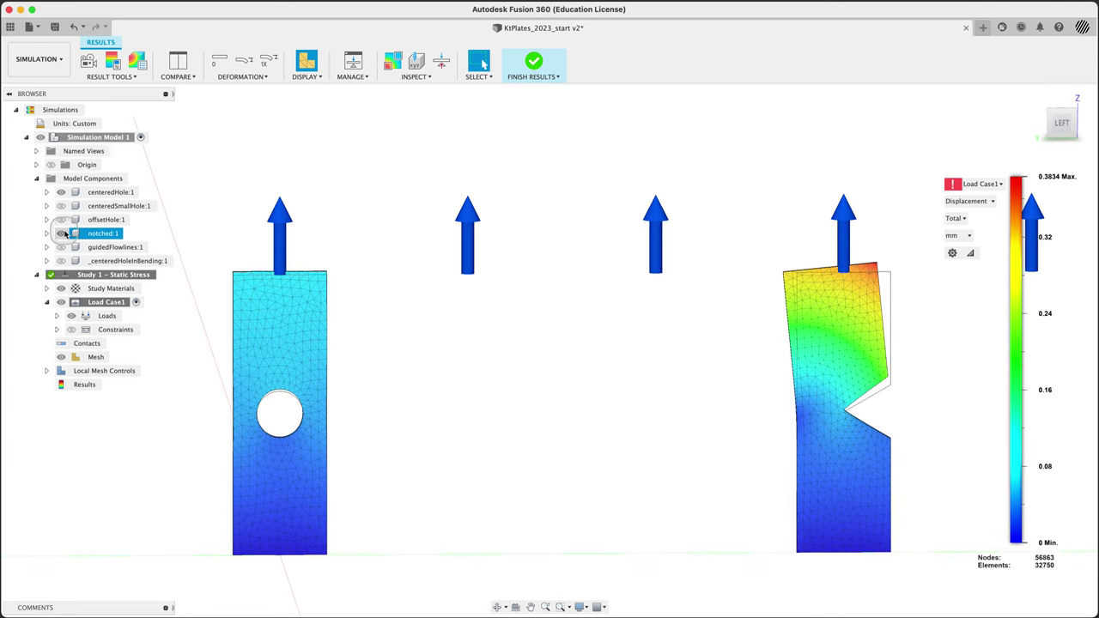
Show the offsetHole:1 plate and hide the centeredHole:1 plate
left_click(62, 221)
left_click(61, 220)
left_click(61, 193)
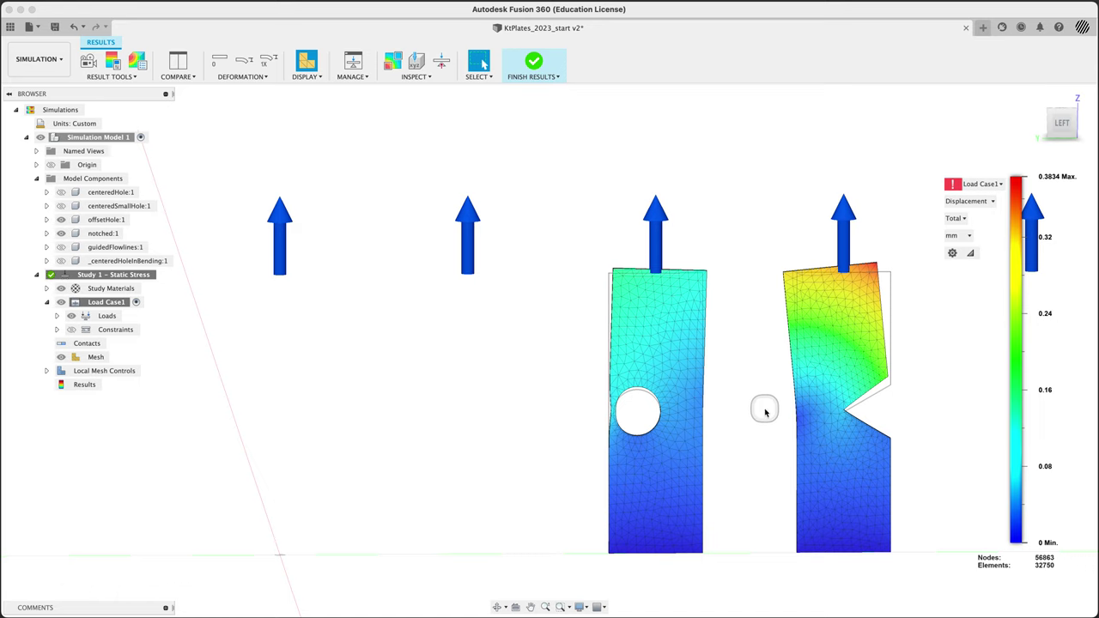
Switch results back to Safety Factor and lower the threshold to 0.419
left_click(967, 201)
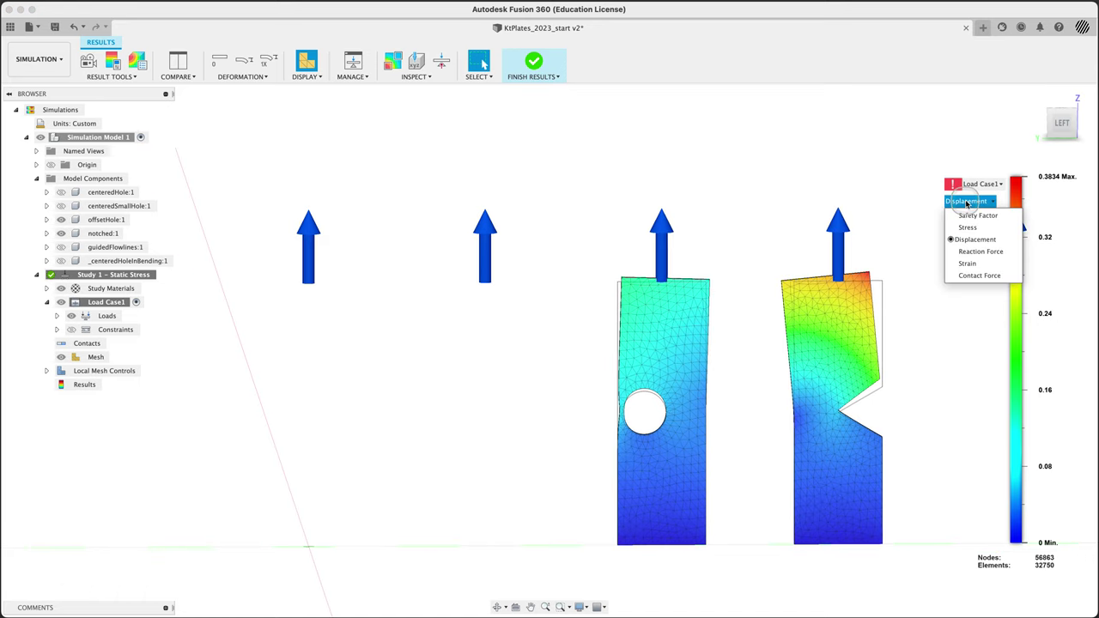
left_click(977, 216)
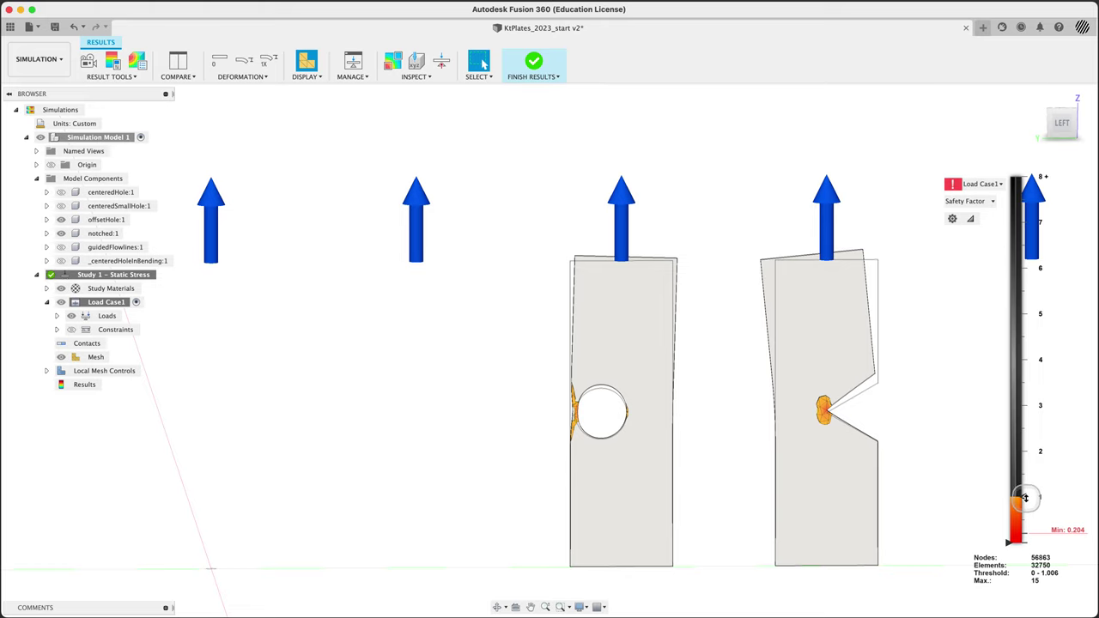
left_click_drag(1025, 496, 1024, 524)
middle_click_drag(625, 434, 617, 433, "shift")
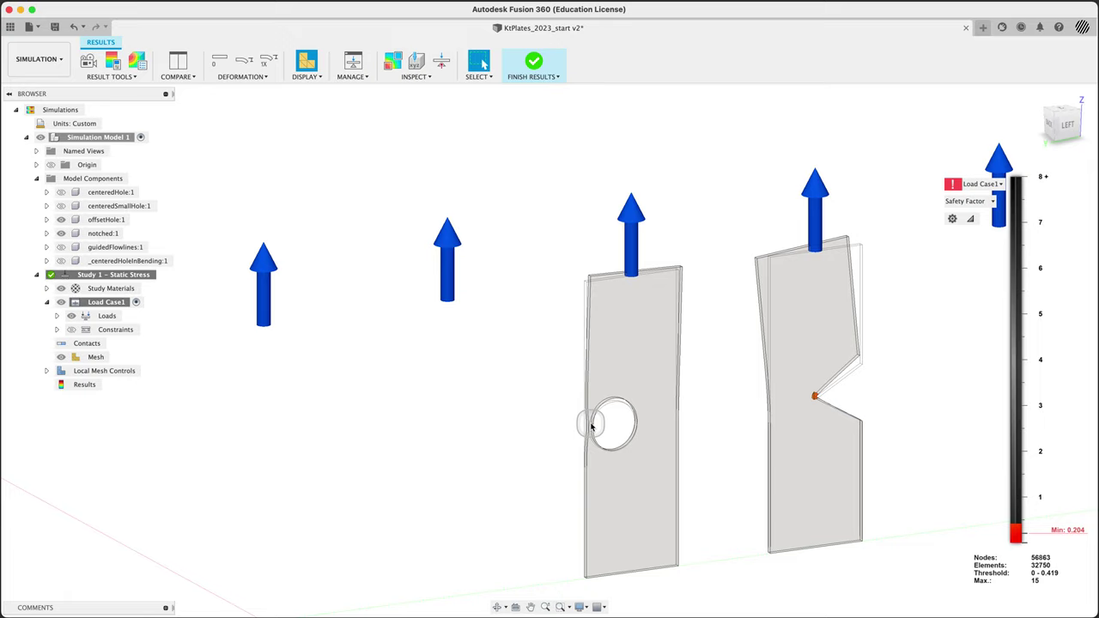
Toggle the notched plate off and on, then settle the safety-factor threshold at 0–1.031
left_click(61, 234)
left_click(61, 233)
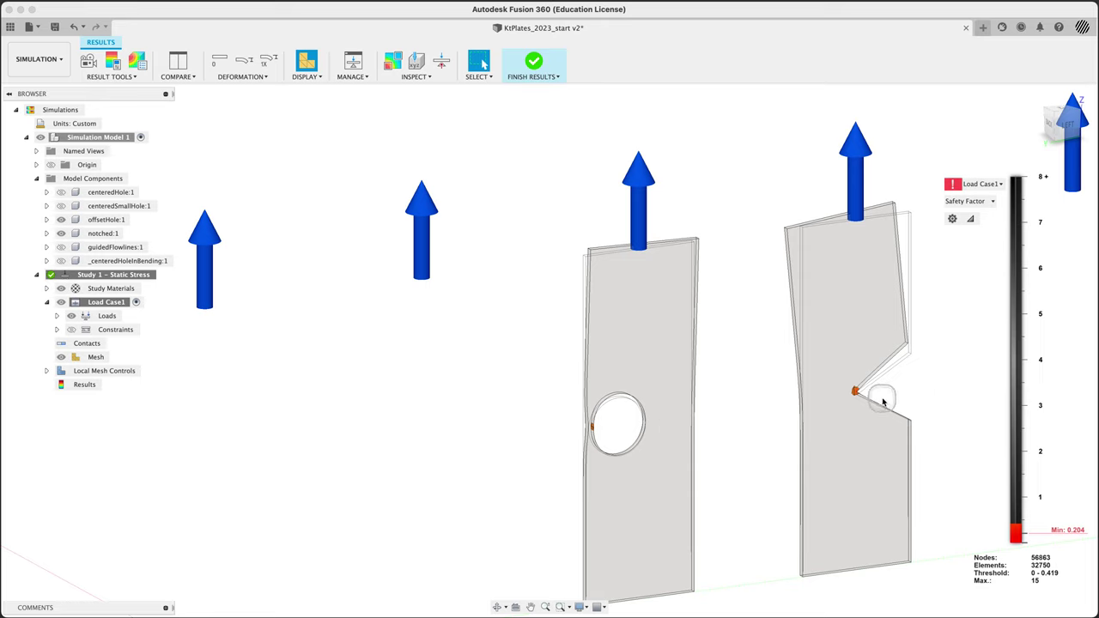
left_click_drag(1018, 527, 1027, 487)
middle_click_drag(804, 442, 540, 400, "shift")
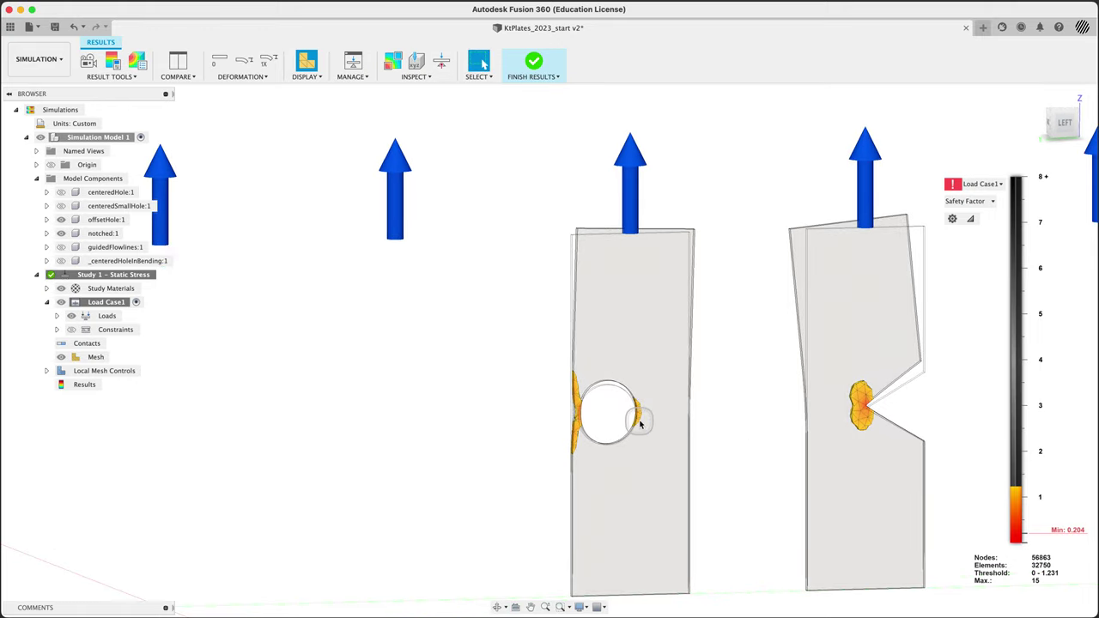
left_click_drag(1027, 486, 1033, 438)
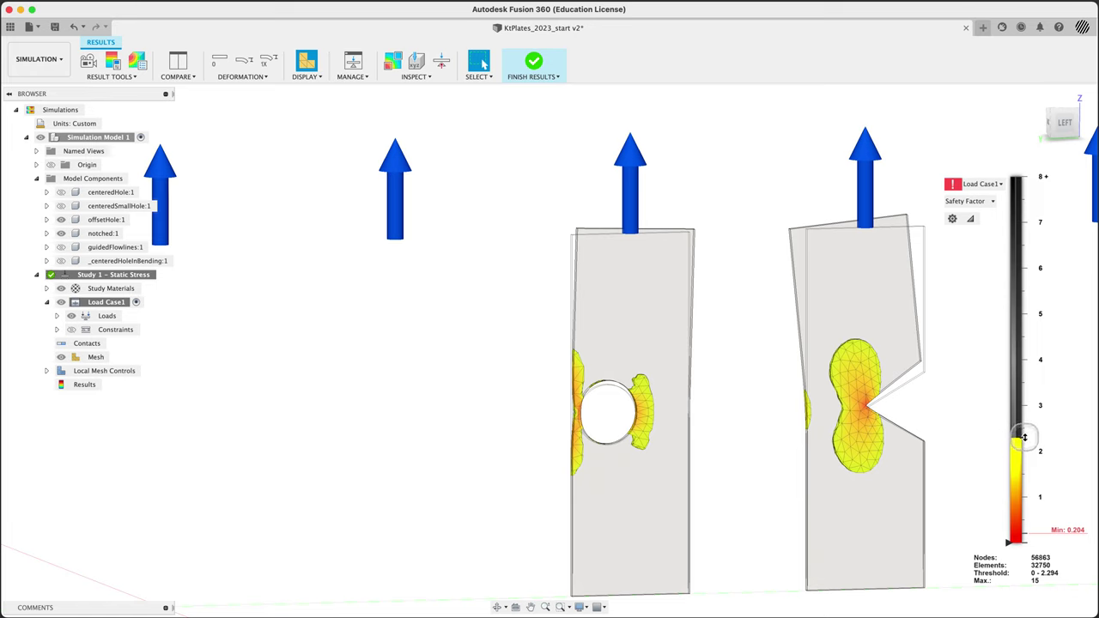
left_click_drag(1023, 437, 1042, 496)
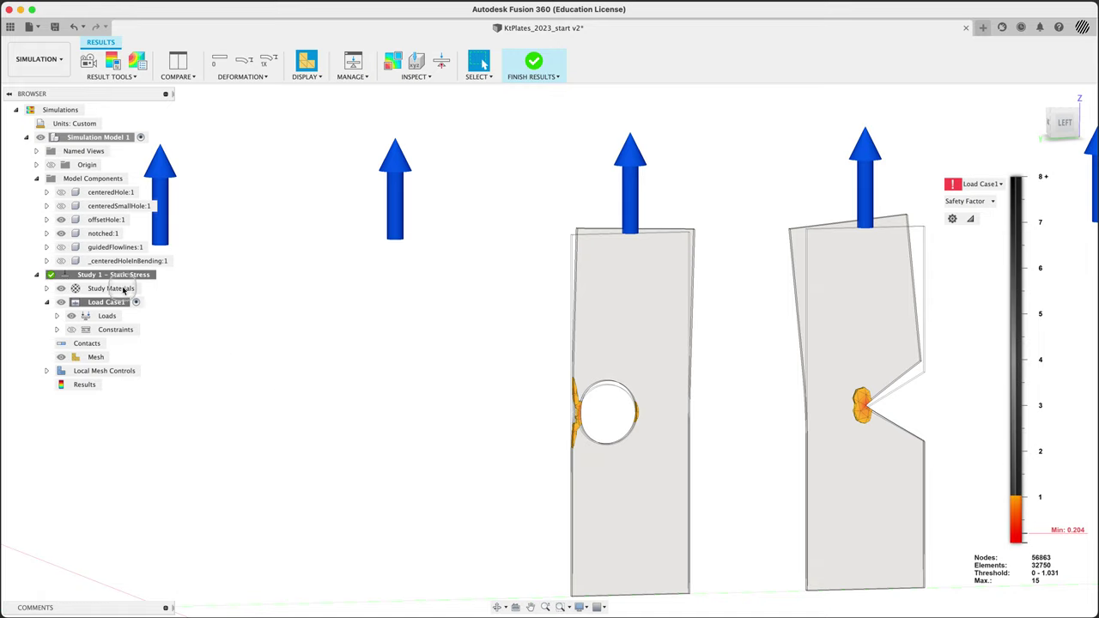
Hide notched:1, show guidedFlowlines:1 with offsetHole:1 left hidden, and zoom out to the row
left_click(62, 234)
left_click(61, 247)
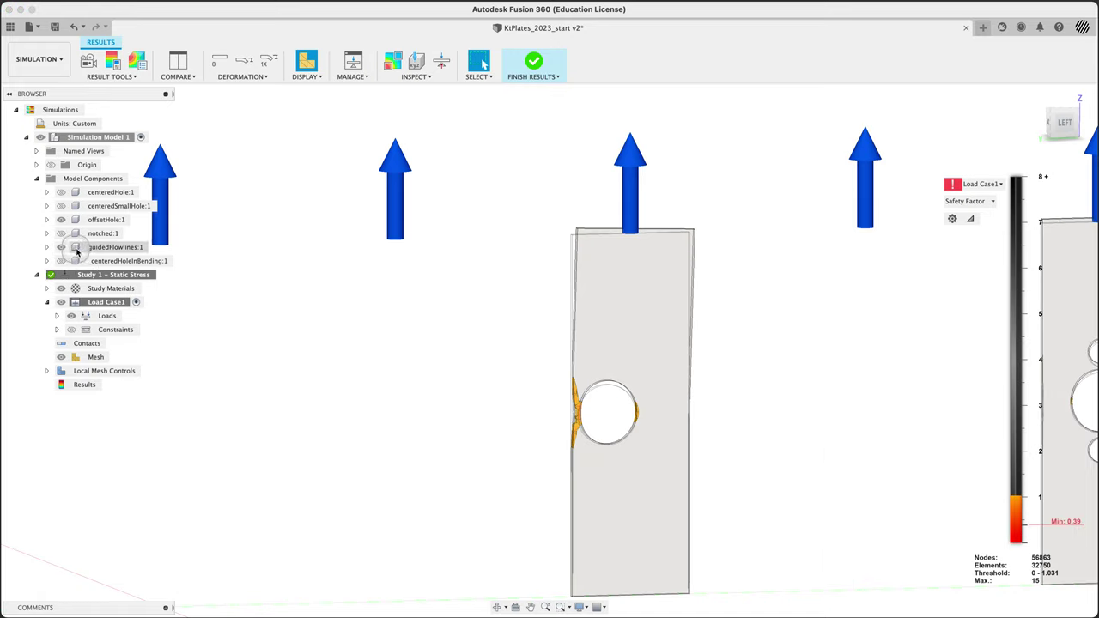
left_click(61, 220)
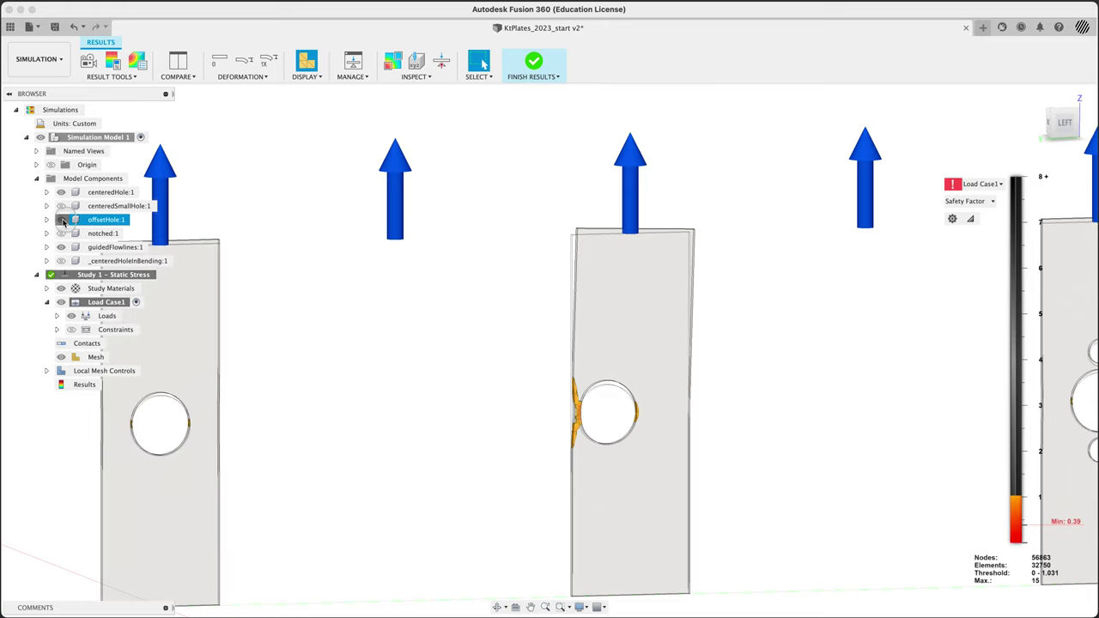
left_click(62, 219)
scroll(589, 358, "down", 5)
middle_click_drag(716, 380, 823, 351)
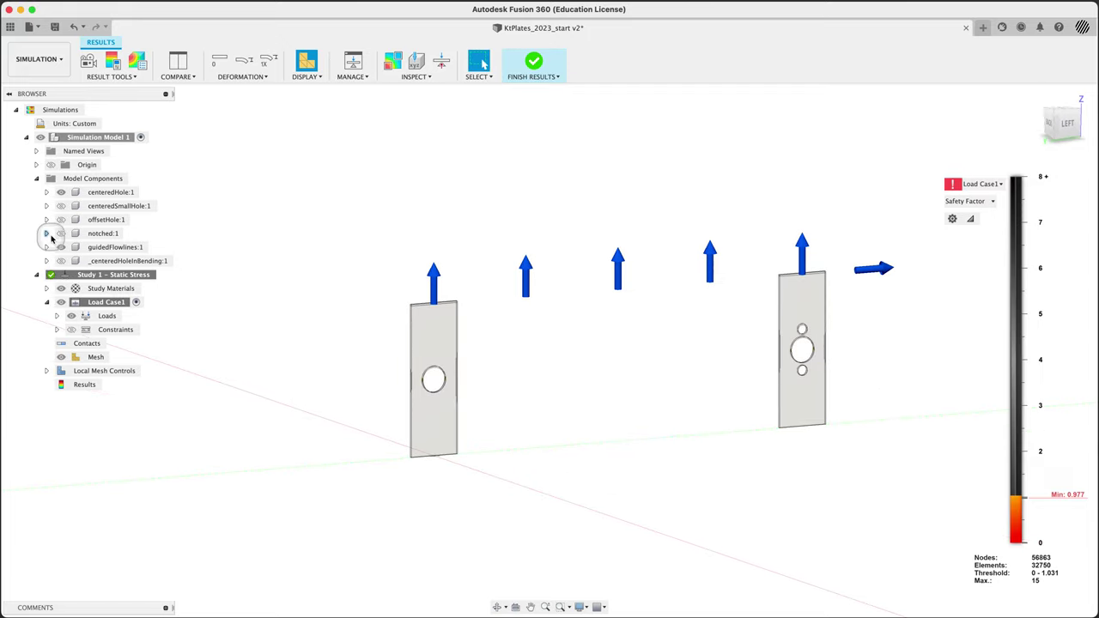
Re-show the centred-hole plate beside guidedFlowlines and raise the safety-factor threshold to about 2
left_click(62, 194)
left_click(60, 194)
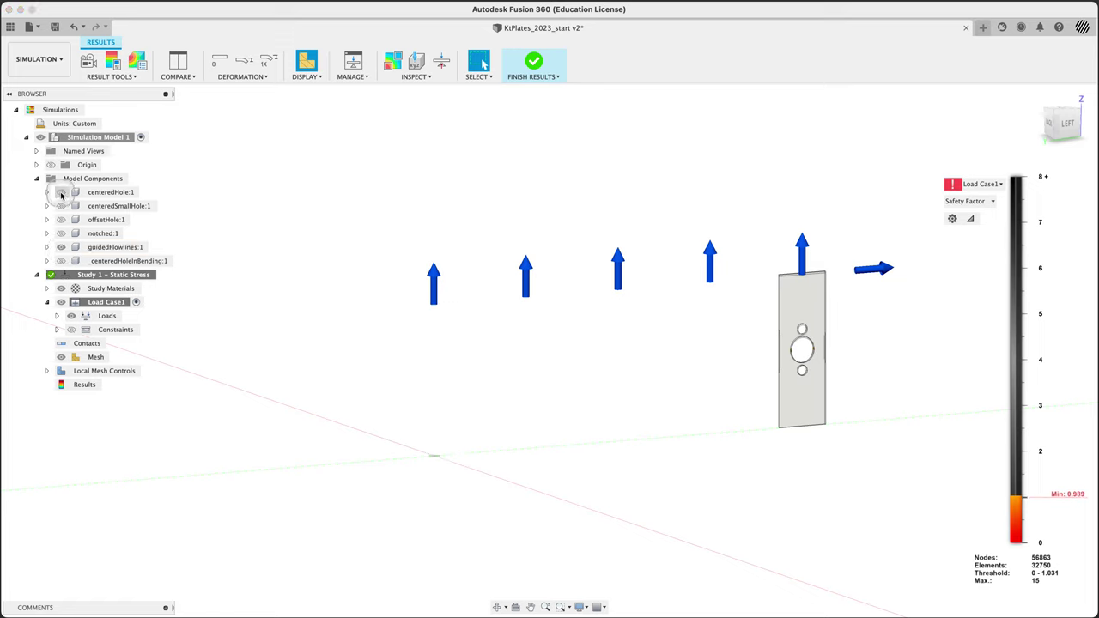
left_click(61, 249)
left_click(61, 196)
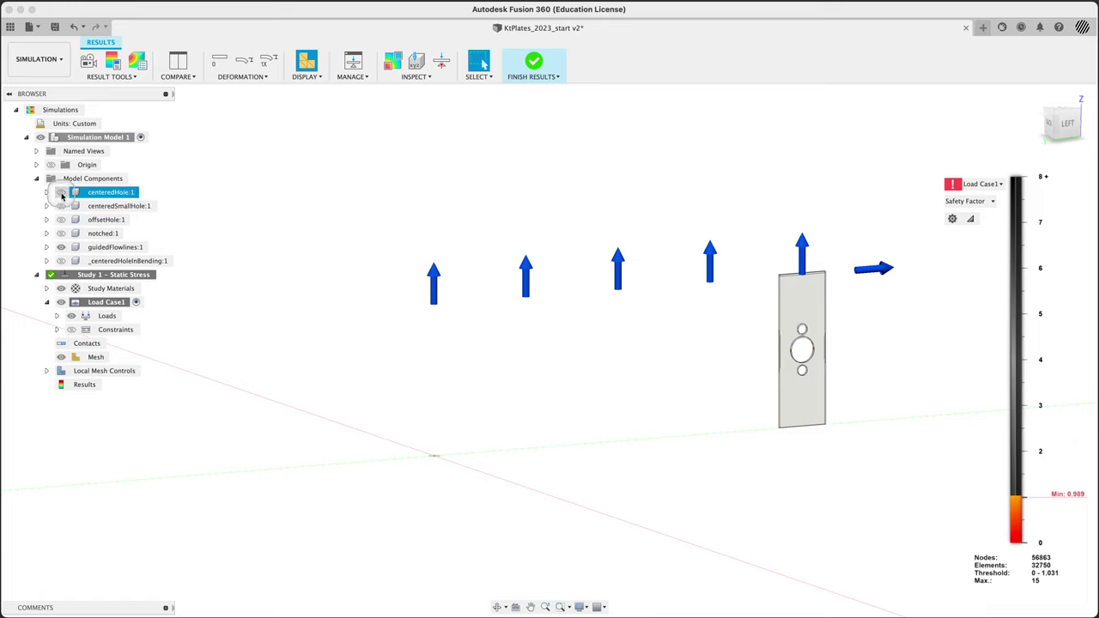
left_click(61, 194)
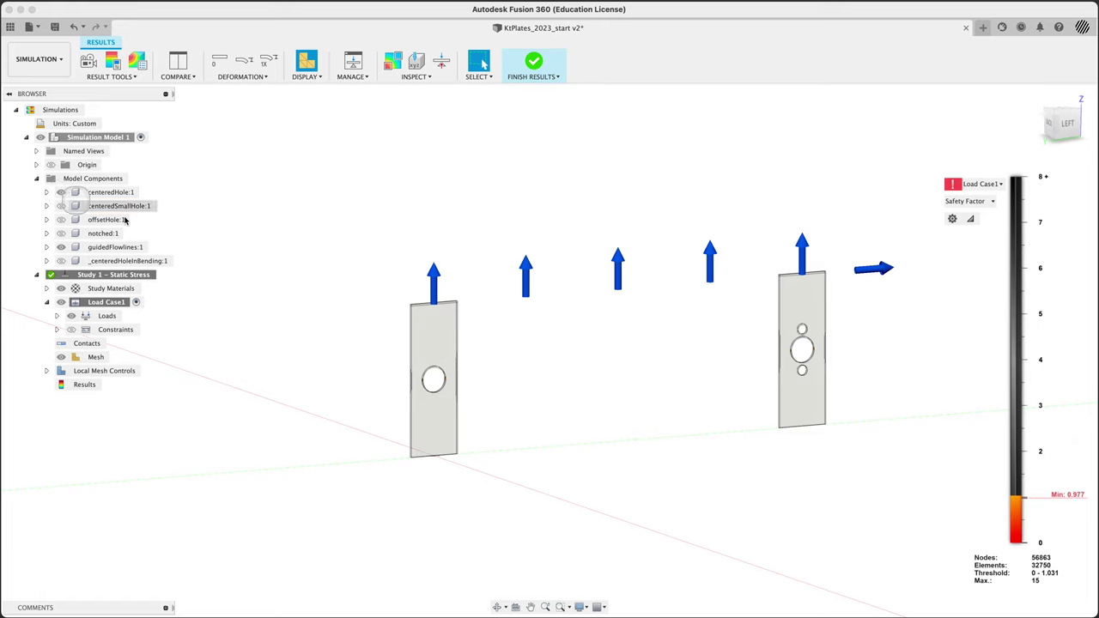
middle_click_drag(828, 348, 834, 350, "shift")
left_click_drag(1024, 496, 1026, 443)
Orbit to the back view, zoom in, and raise the threshold to 0–6.244
middle_click_drag(748, 400, 616, 382, "shift")
scroll(673, 368, "up", 3)
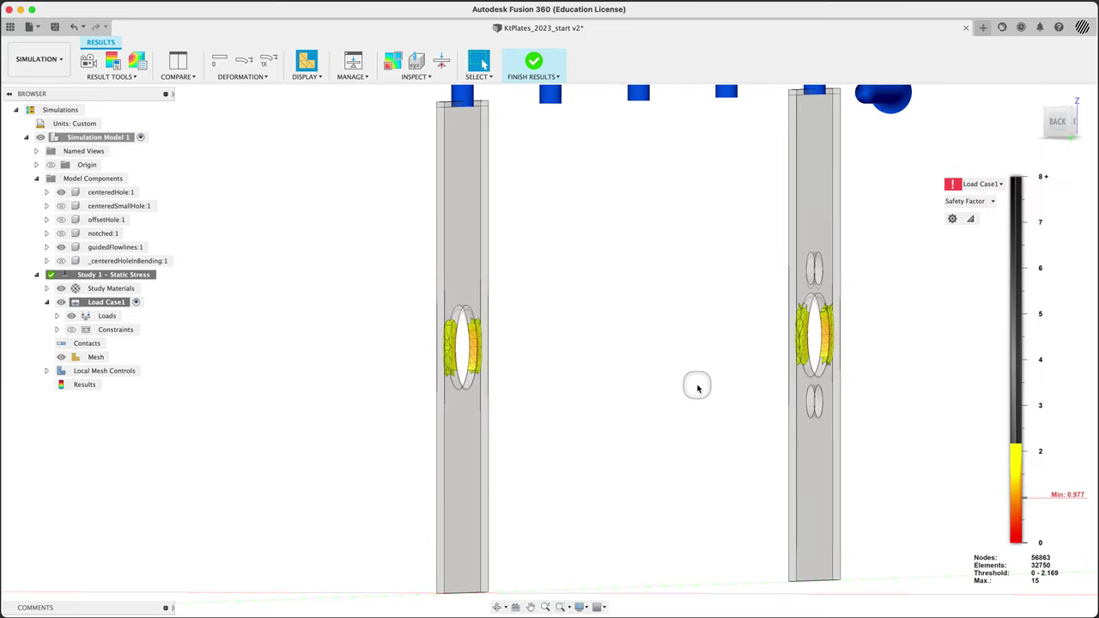
scroll(691, 385, "up", 2)
middle_click_drag(792, 417, 729, 415)
scroll(727, 425, "down", 3)
left_click_drag(1024, 443, 1027, 385)
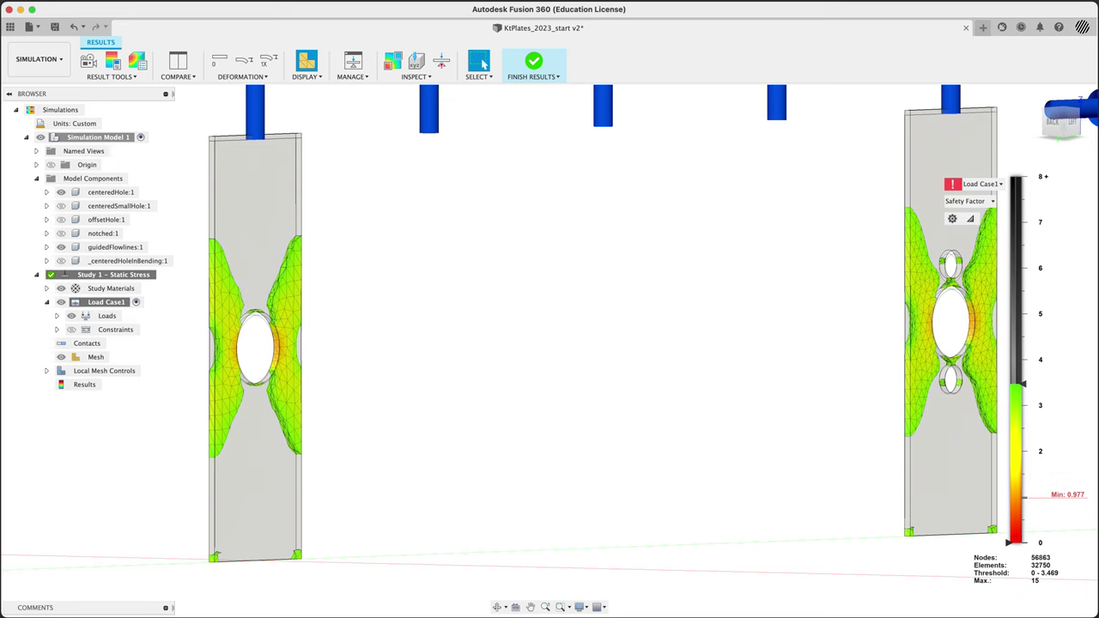
left_click_drag(1025, 386, 1019, 256)
View the guided-flowlines plate from the LEFT side, centred on its holes' safety-factor contours
left_click(1070, 125)
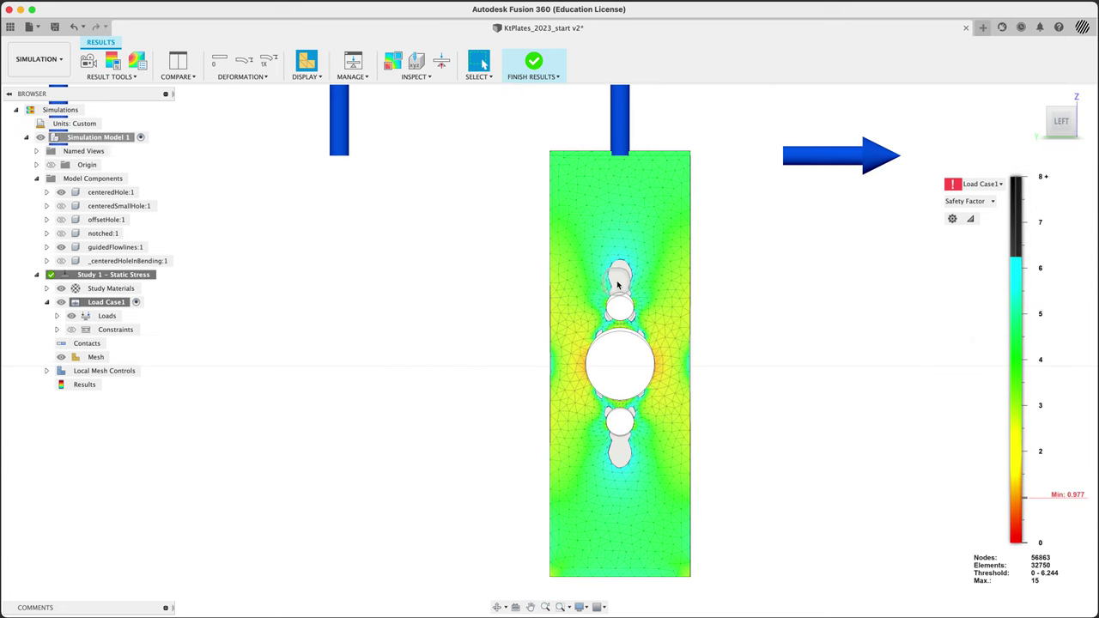
scroll(617, 285, "up", 4)
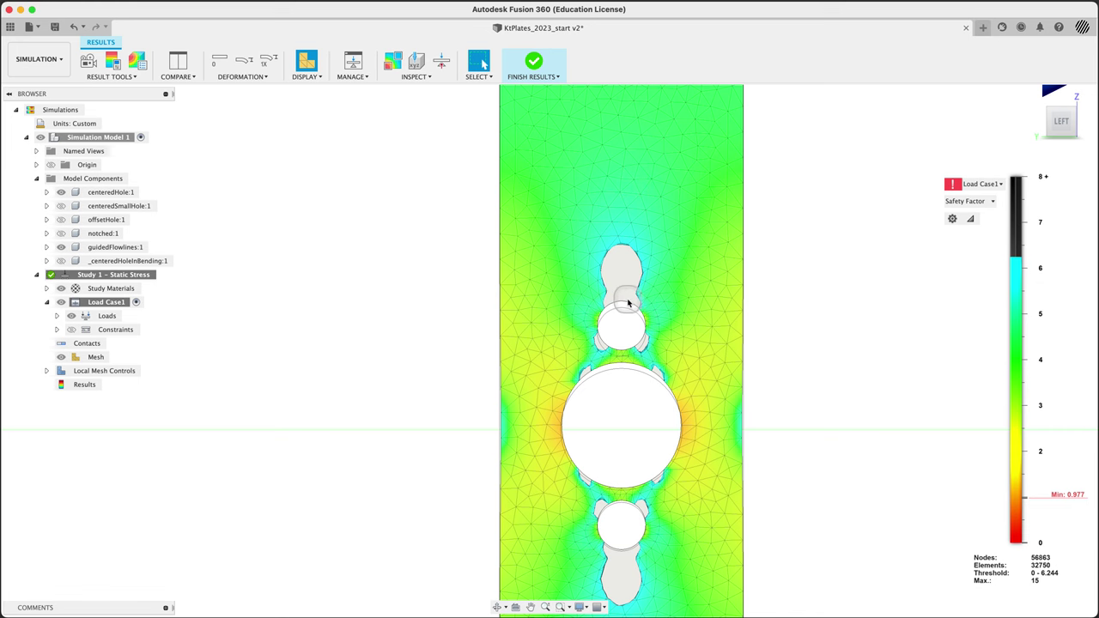
scroll(628, 302, "down", 4)
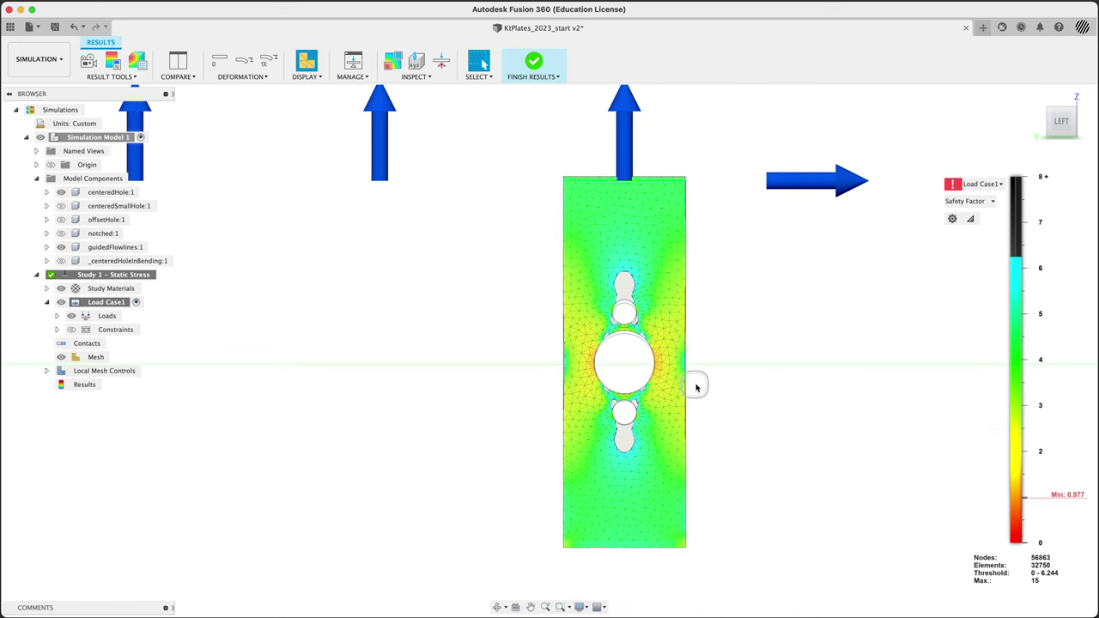
scroll(756, 348, "down", 3)
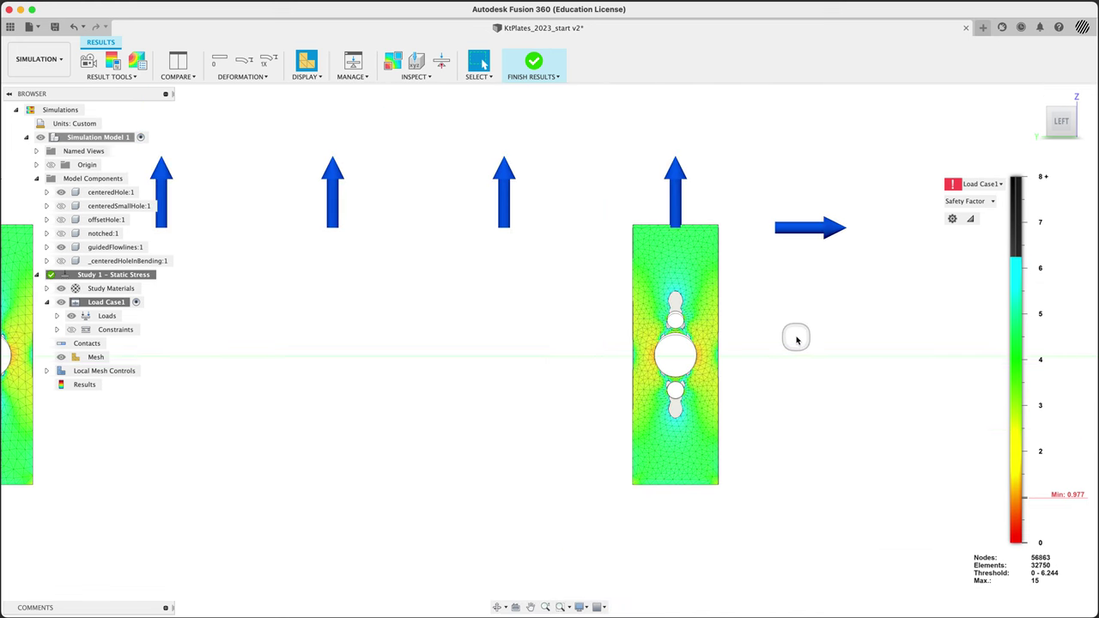
middle_click_drag(741, 363, 810, 376)
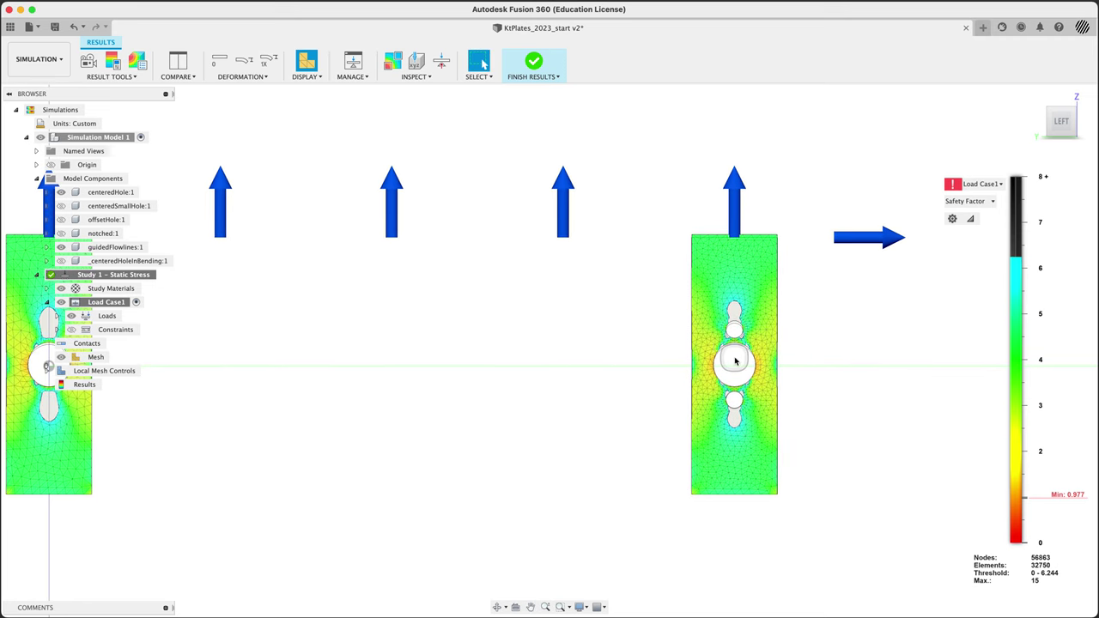
scroll(746, 310, "up", 2)
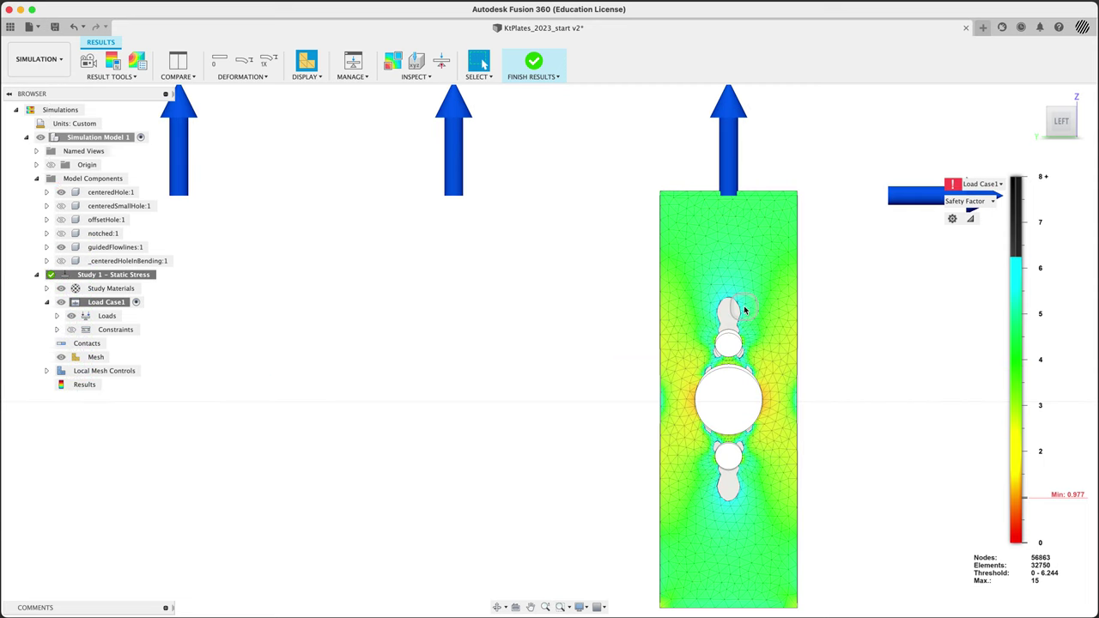
scroll(732, 355, "up", 2)
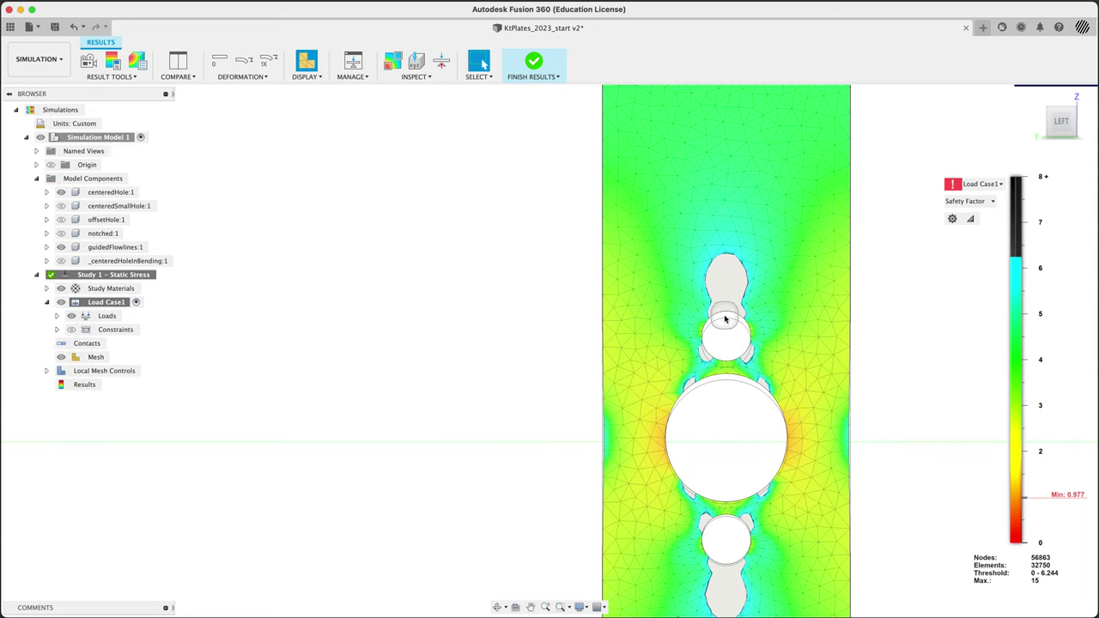
middle_click_drag(730, 301, 626, 221)
scroll(628, 285, "down", 3)
scroll(628, 285, "down", 1)
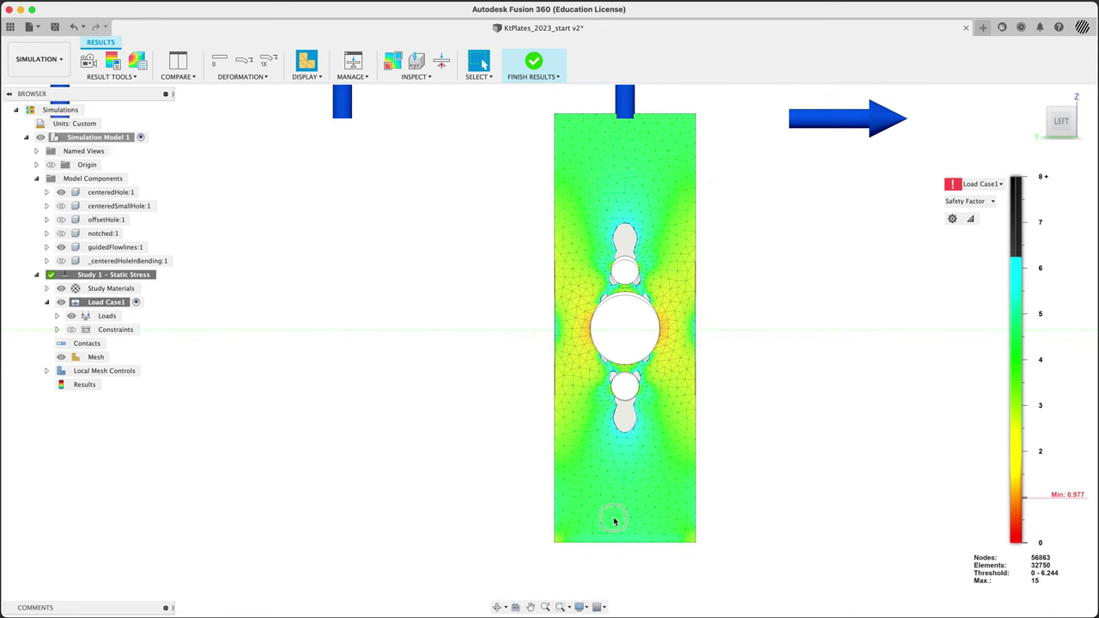
middle_click(626, 329)
middle_click_drag(626, 329, 605, 363)
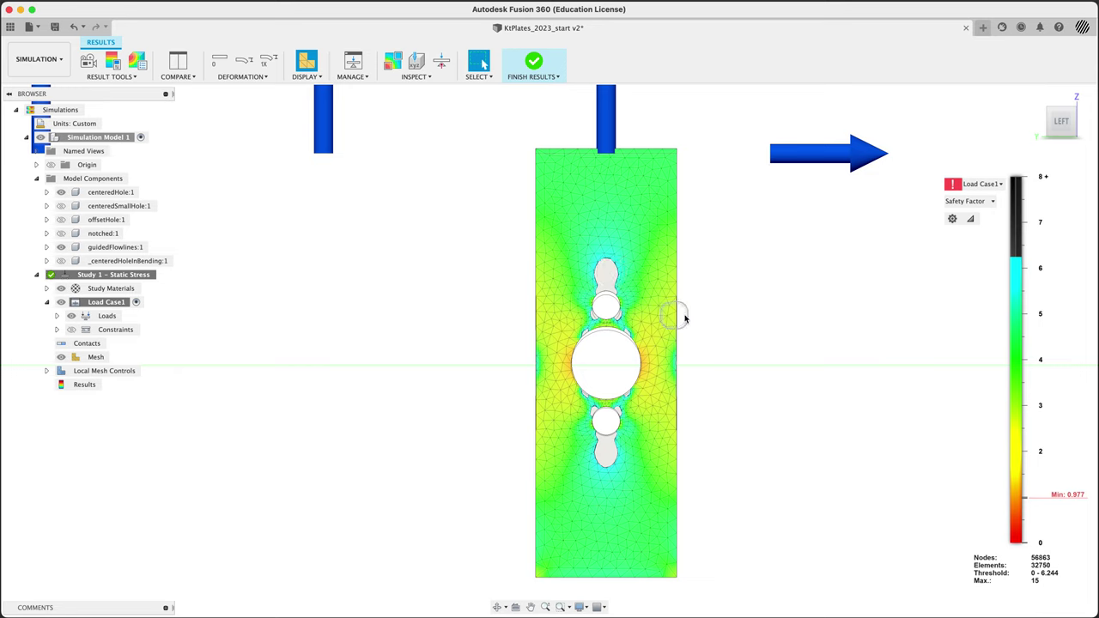
Limit the safety-factor legend to about 4.7–8+ so only higher-safety zones are coloured
mouse_move(1032, 260)
left_click_drag(1026, 256, 1022, 176)
left_click_drag(1009, 541, 1018, 328)
scroll(410, 432, "up", 2)
scroll(510, 403, "down", 5)
Zoom out to show the plates and hide guidedFlowlines:1
middle_click_drag(520, 400, 404, 426)
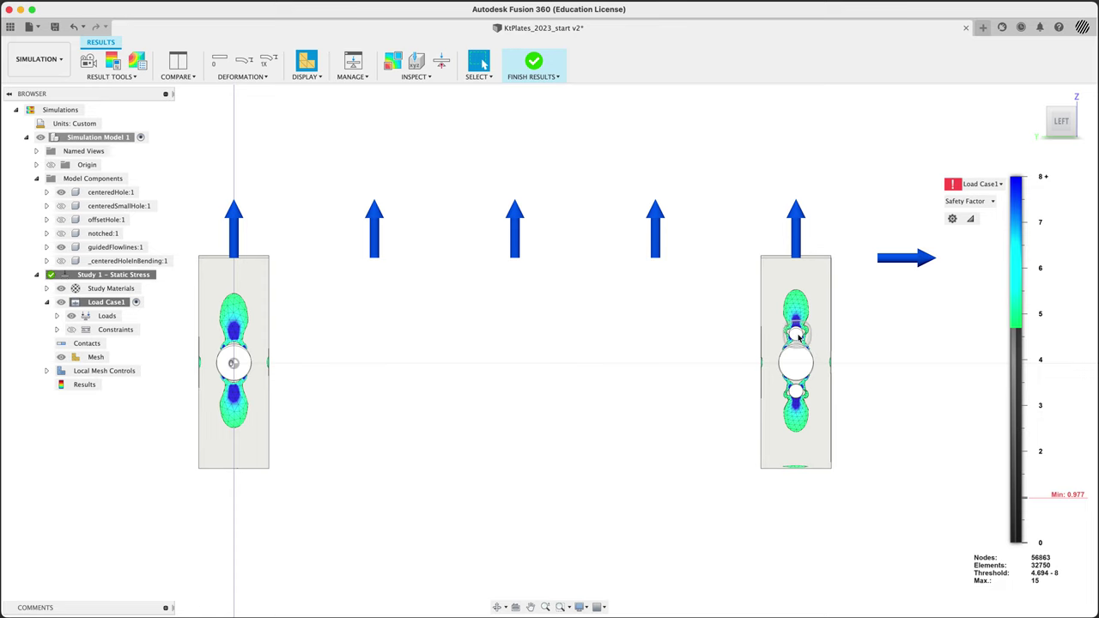
scroll(797, 338, "up", 5)
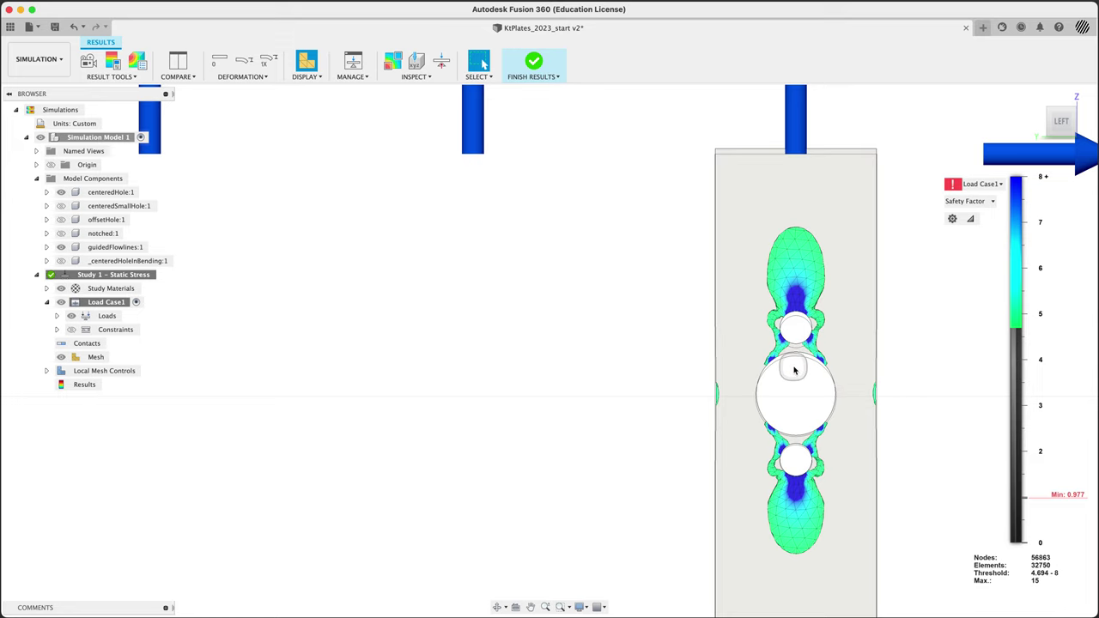
scroll(768, 363, "down", 2)
scroll(765, 365, "down", 3)
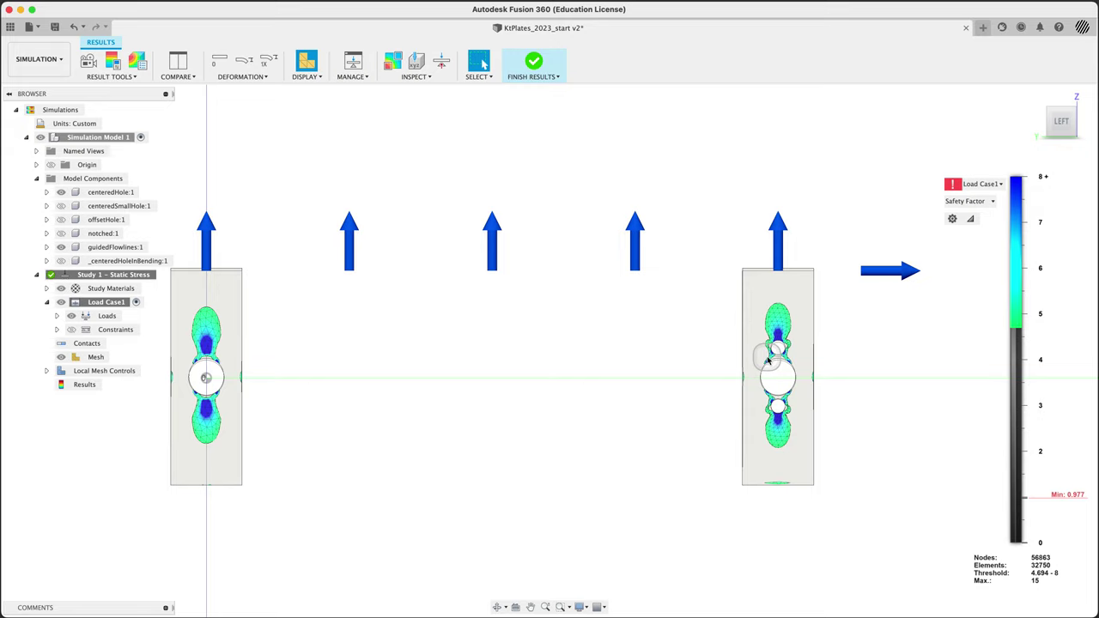
scroll(768, 360, "down", 2)
left_click(61, 260)
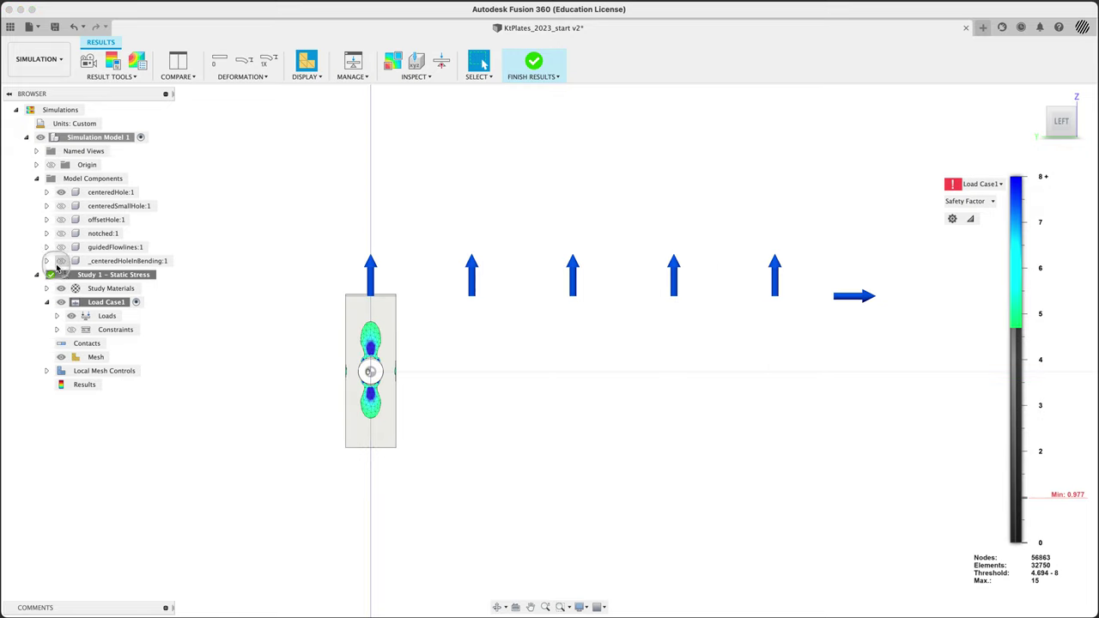
Show the bent plate, colour the full 0–8+ safety-factor range, and inspect the load arrows
left_click(61, 260)
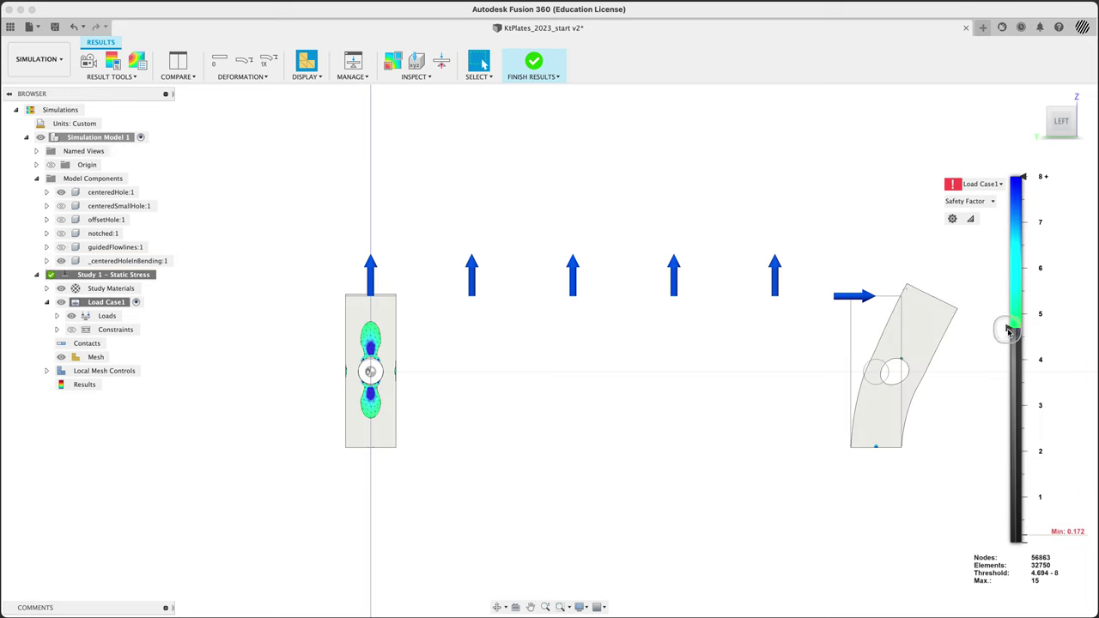
left_click_drag(1009, 330, 1019, 548)
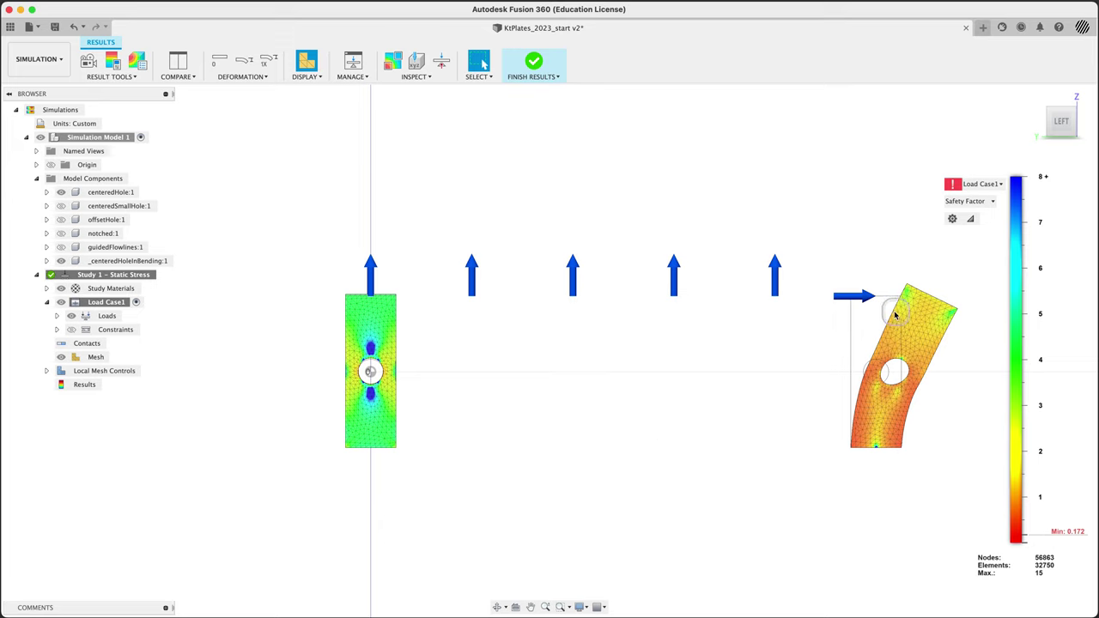
left_click(845, 298)
left_click(371, 288)
left_click(851, 289)
left_click(895, 288)
Select _centeredHoleInBending:1 and toggle its visibility off and back on
left_click(57, 265)
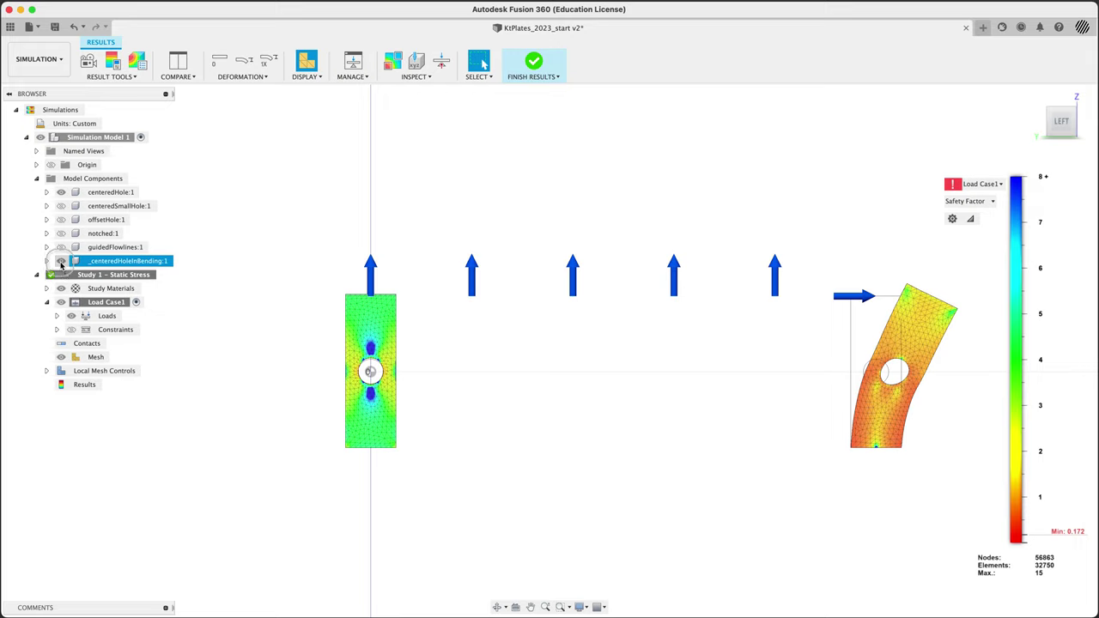
left_click(61, 262)
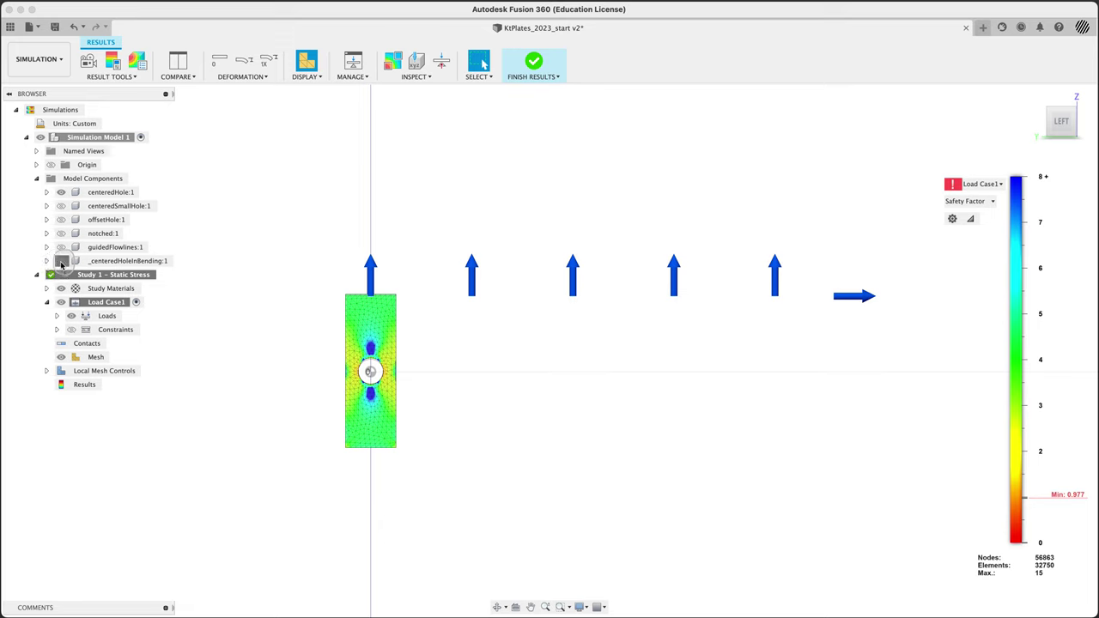
left_click(61, 262)
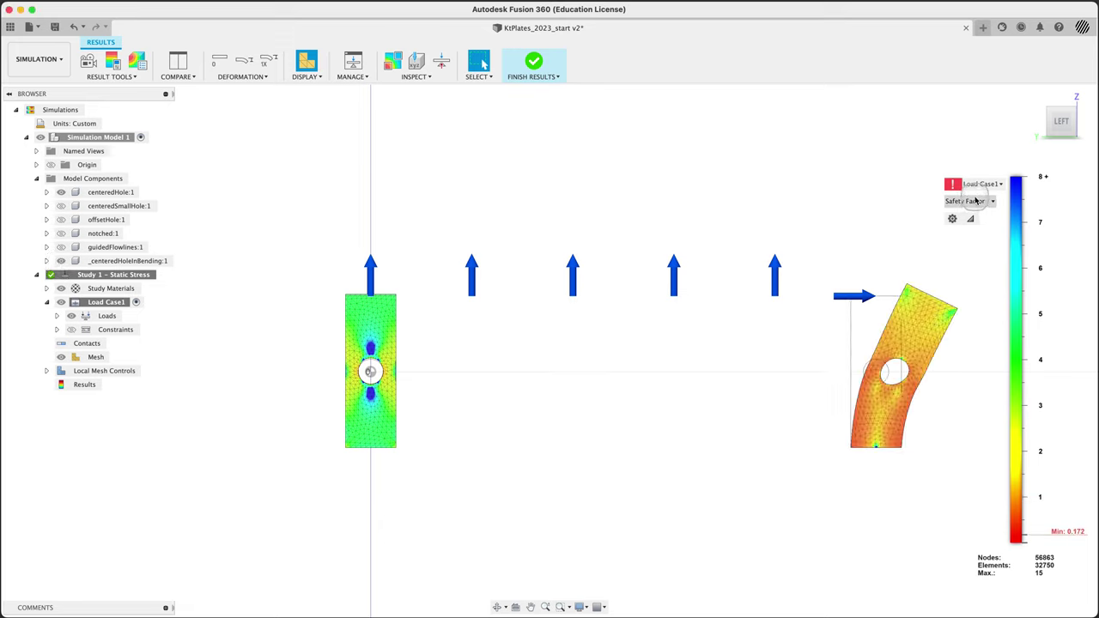
Plot total displacement at actual deformation scale, peaking at 2.443 mm on the bent plate
left_click(977, 201)
left_click(983, 243)
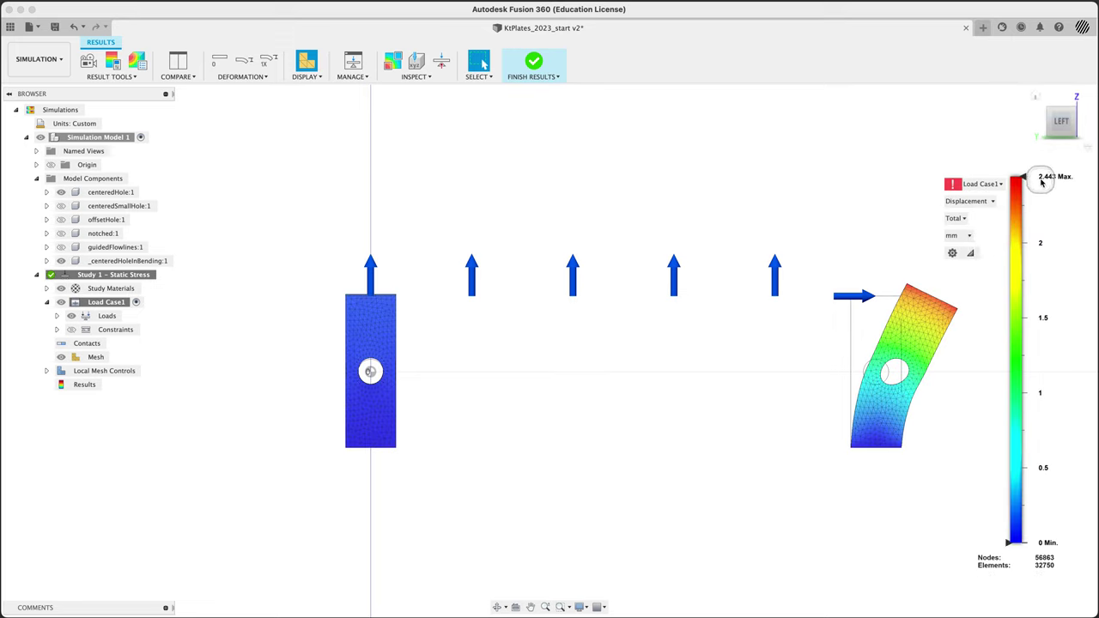
left_click(240, 77)
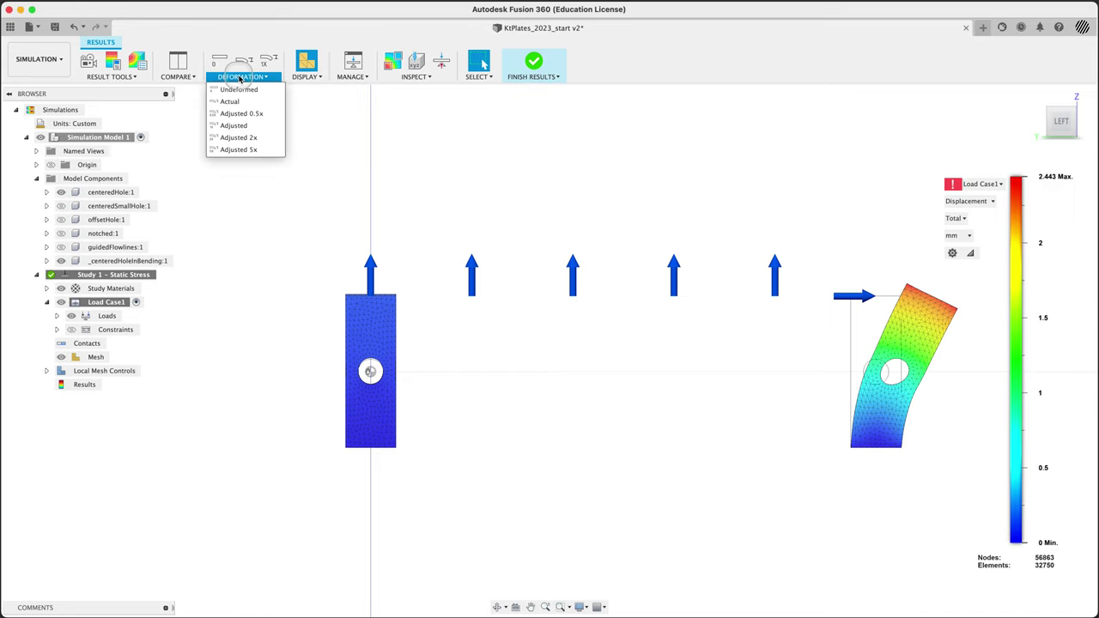
left_click(230, 102)
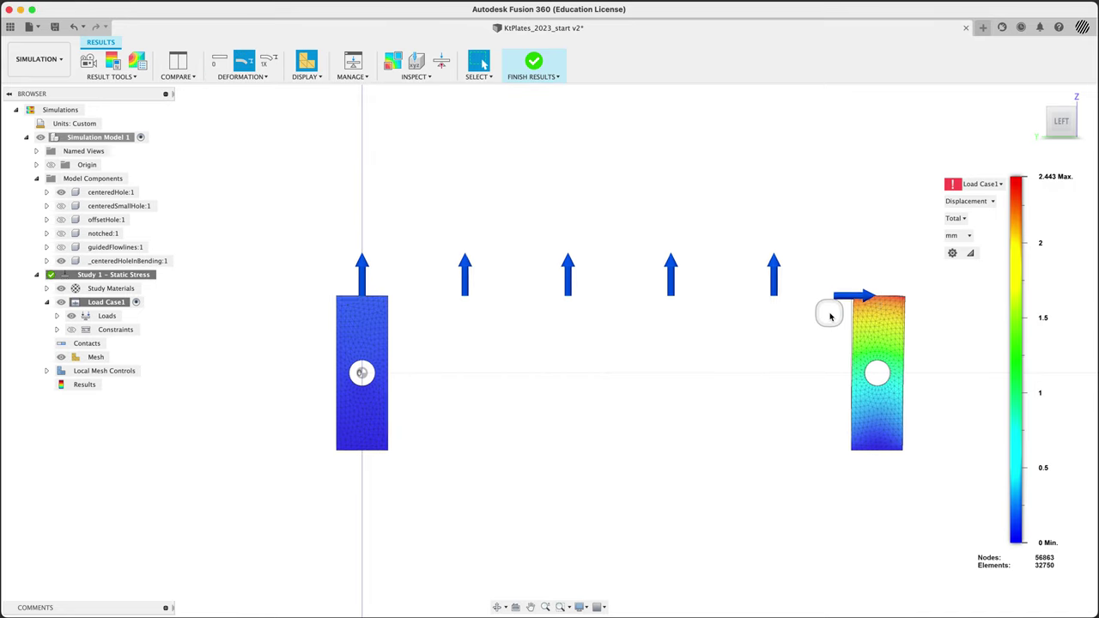
scroll(831, 317, "up", 10)
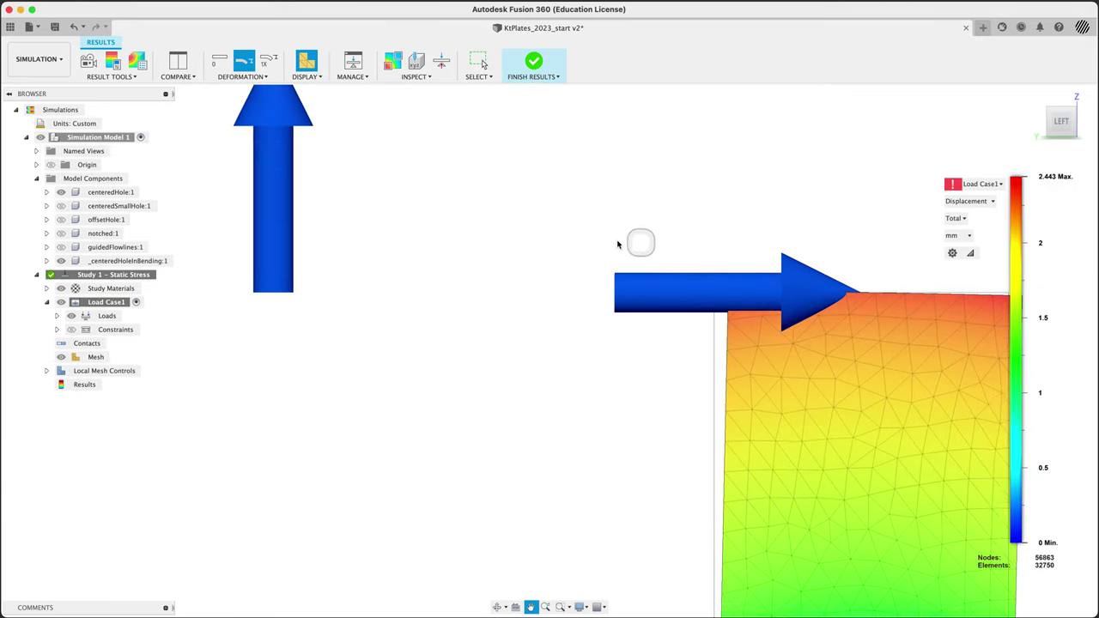
scroll(611, 244, "down", 10)
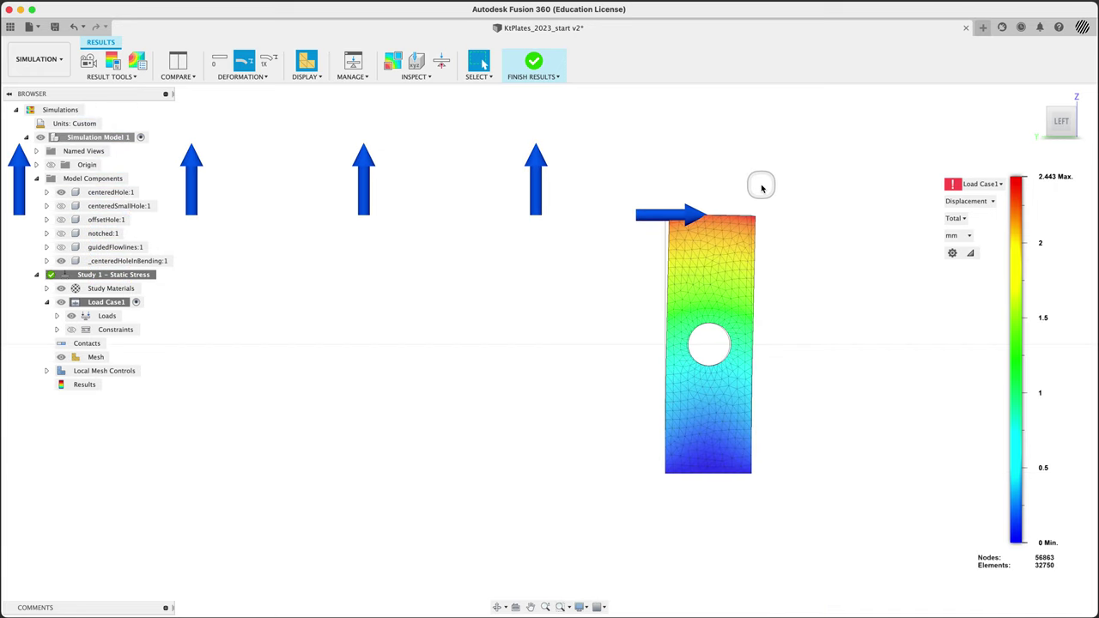
scroll(761, 188, "down", 1)
middle_click_drag(601, 264, 724, 301)
Change the plotted result from Displacement to Von Mises stress in MPa
left_click(964, 206)
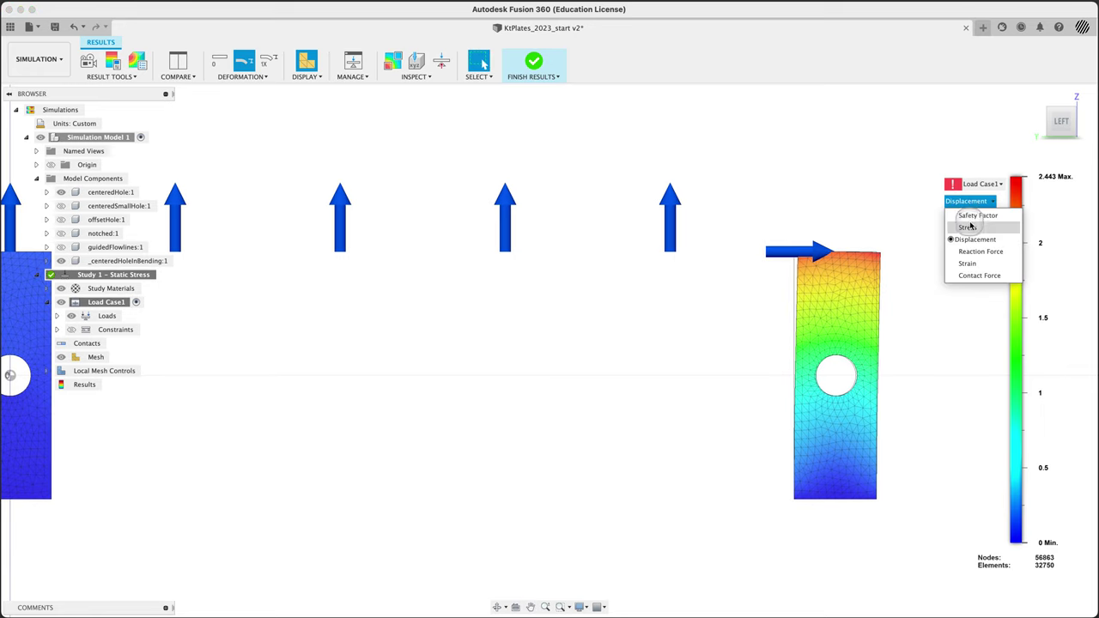
left_click(967, 214)
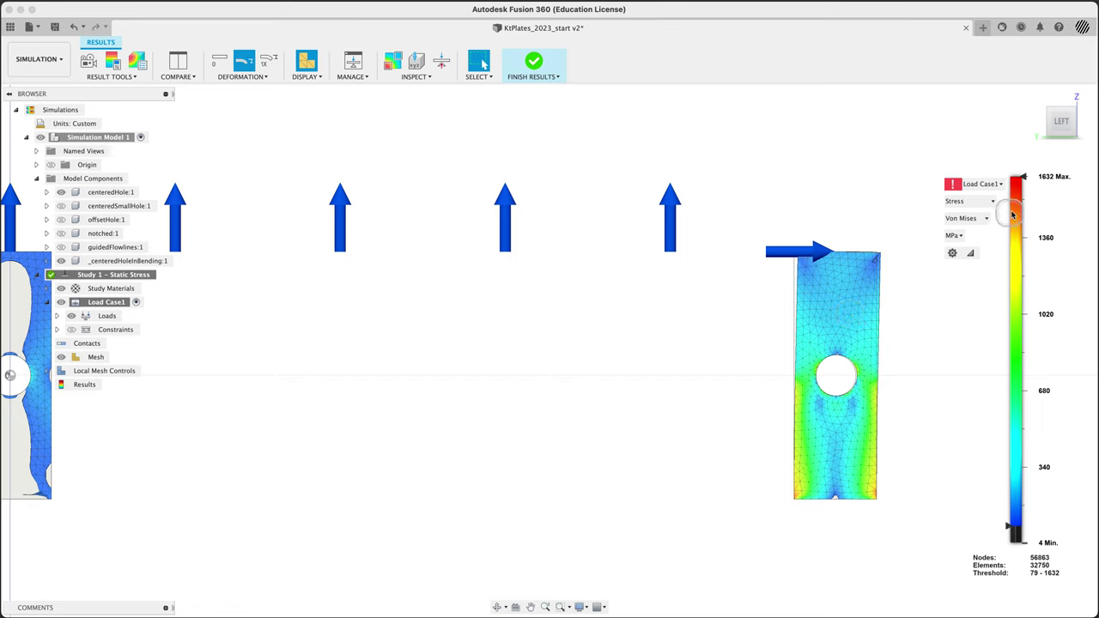
Raise the lower von Mises threshold to grey out low-stress regions, then drag it back down
mouse_move(1005, 530)
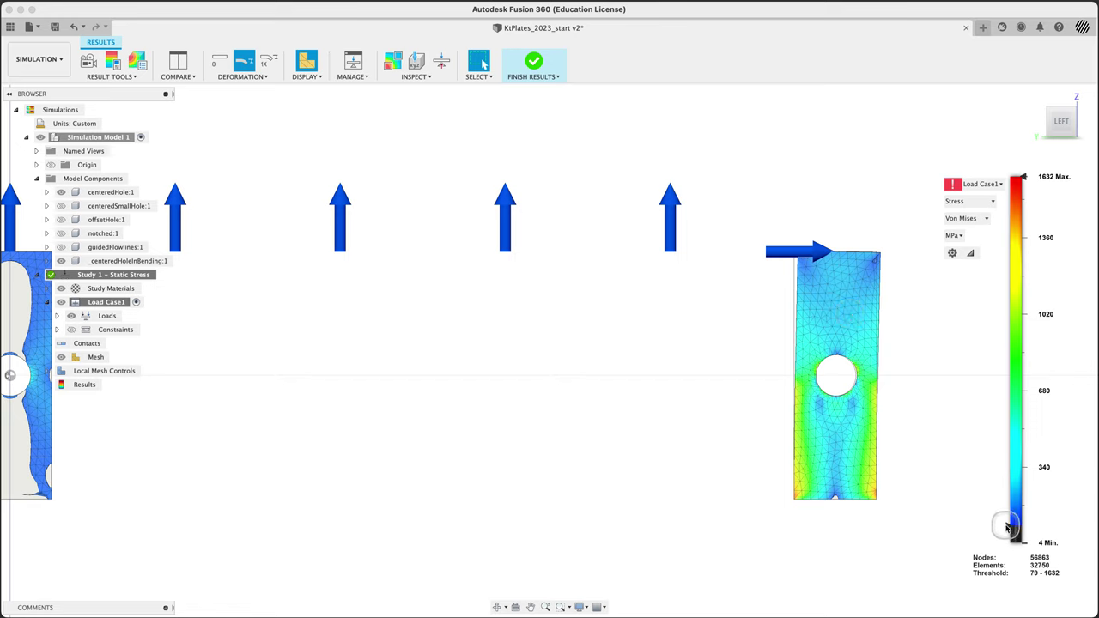
left_click_drag(1009, 528, 1008, 546)
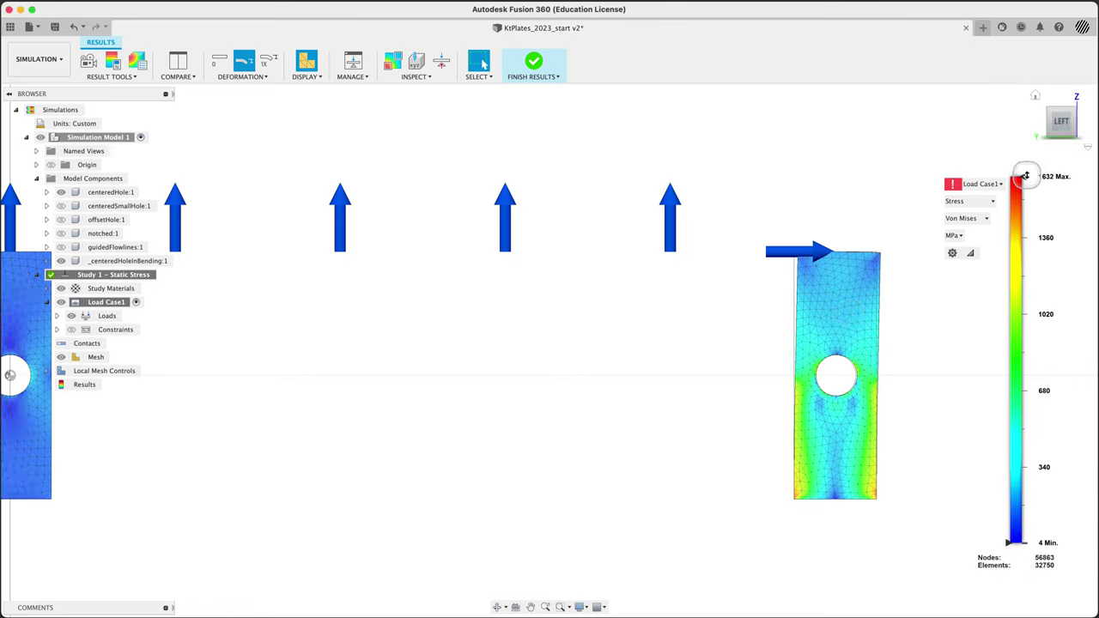
left_click_drag(1007, 541, 1007, 464)
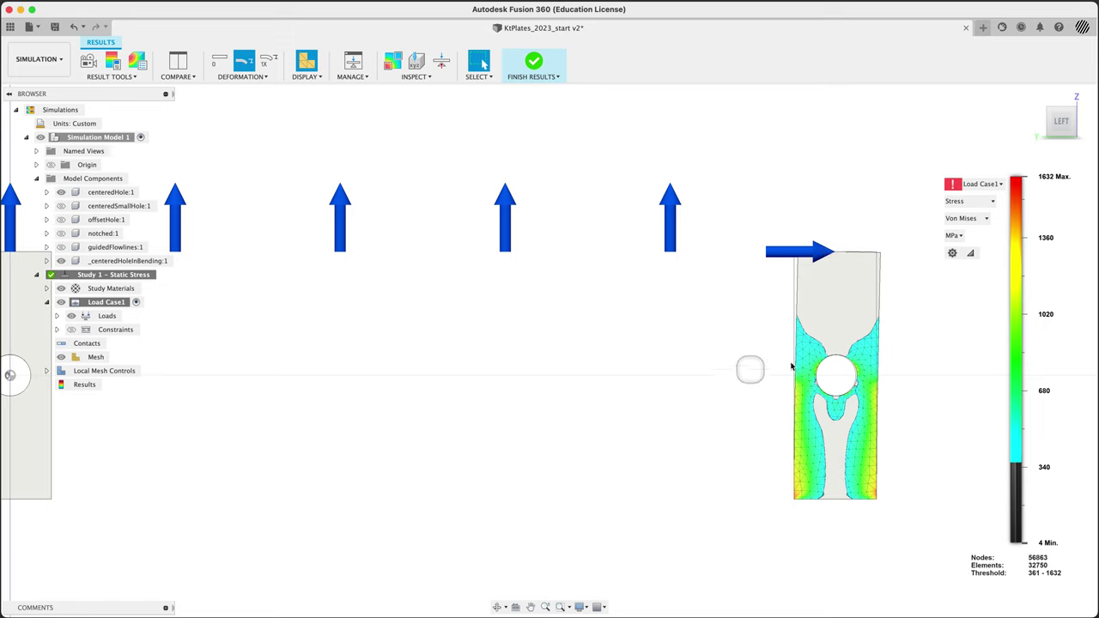
left_click_drag(1010, 464, 981, 534)
Unhide the guidedFlowlines, notched, offsetHole and centeredSmallHole plates and frame all six together
scroll(822, 333, "down", 5)
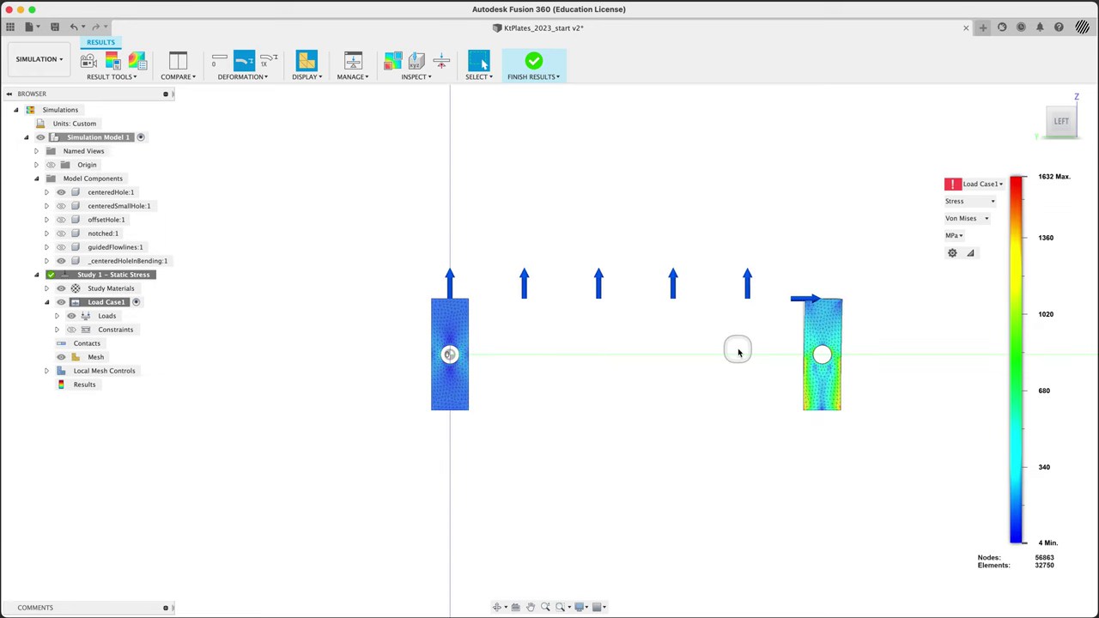
left_click(60, 247)
left_click(60, 233)
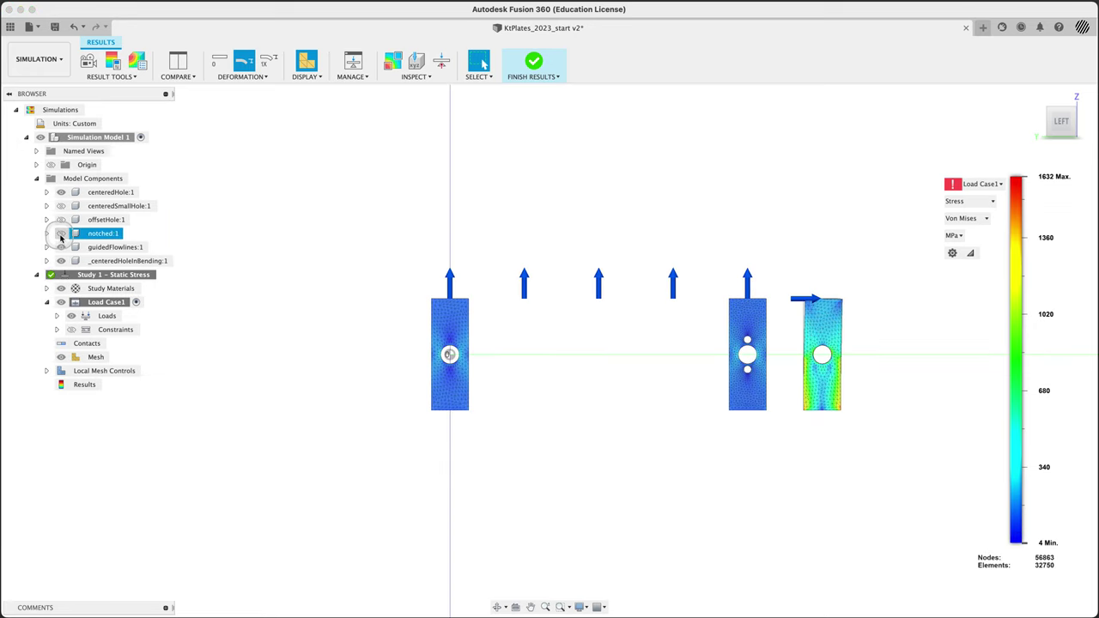
left_click(60, 220)
left_click(61, 207)
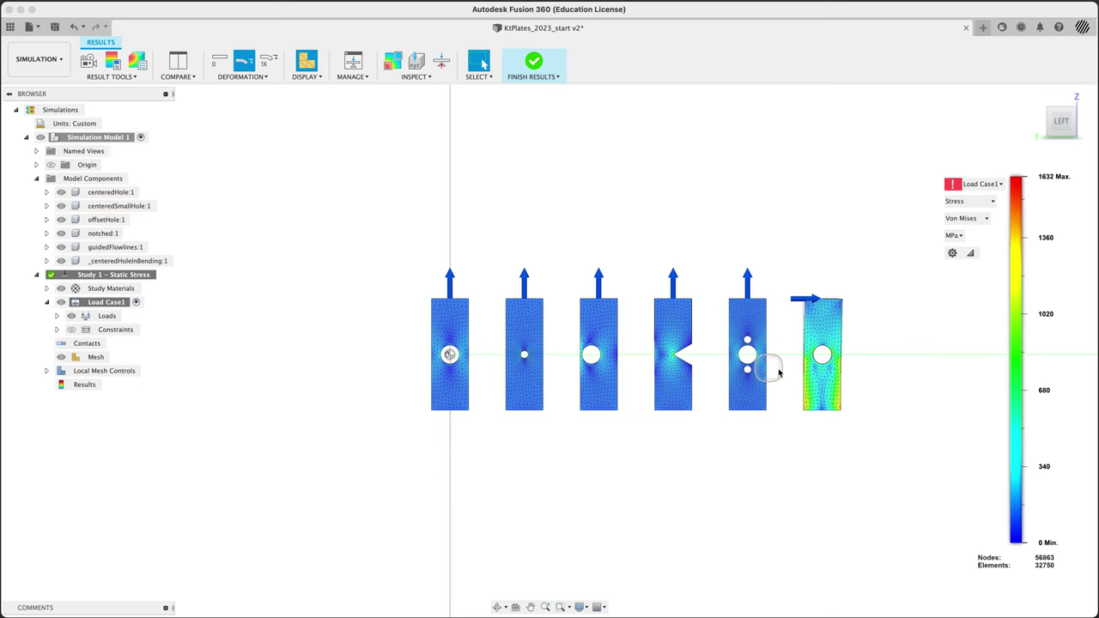
scroll(764, 371, "up", 5)
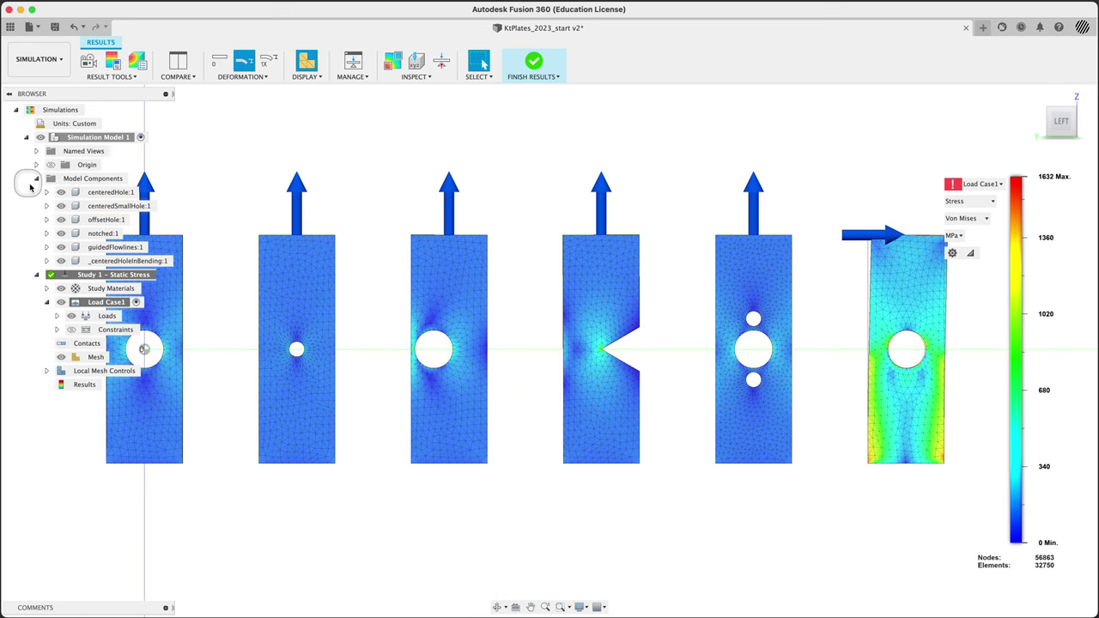
left_click(36, 178)
middle_click_drag(586, 177, 587, 273)
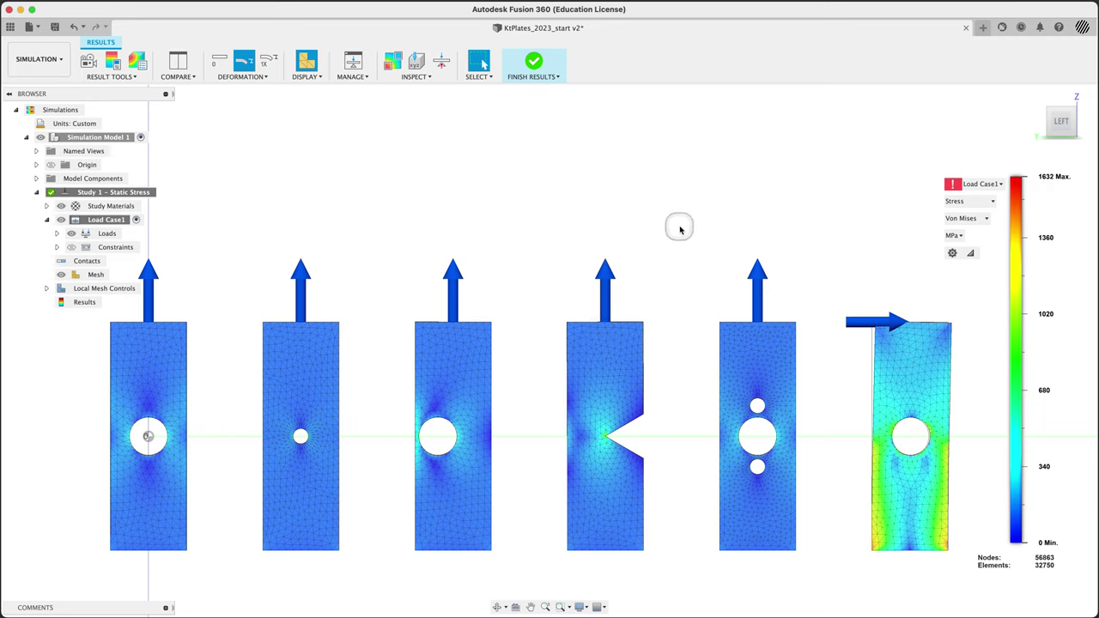
scroll(680, 232, "down", 1)
scroll(680, 234, "down", 1)
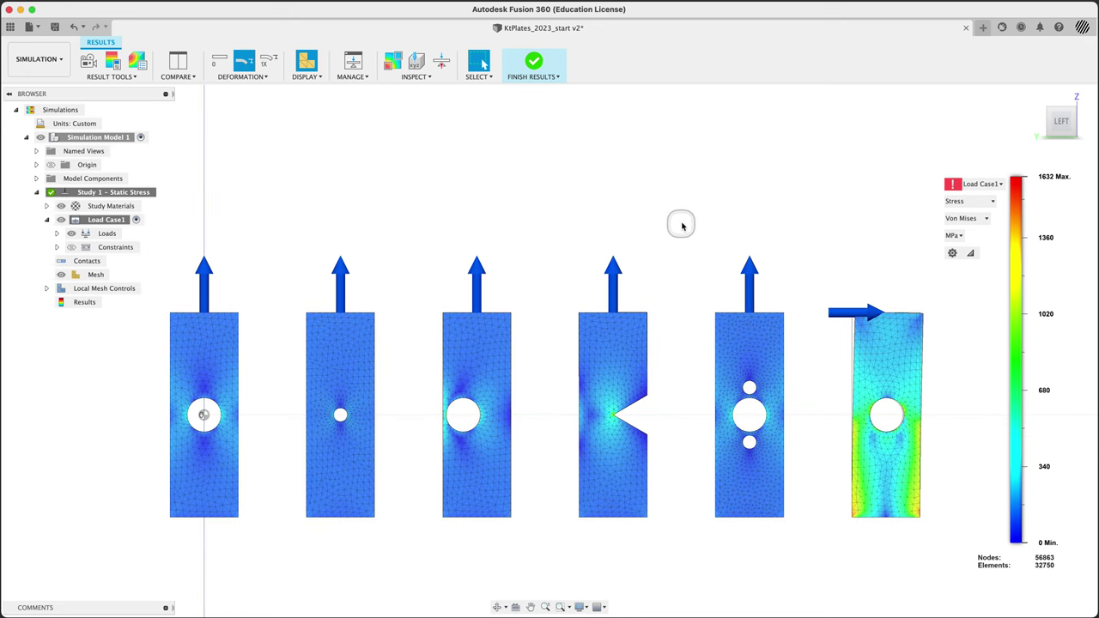
scroll(683, 221, "down", 1)
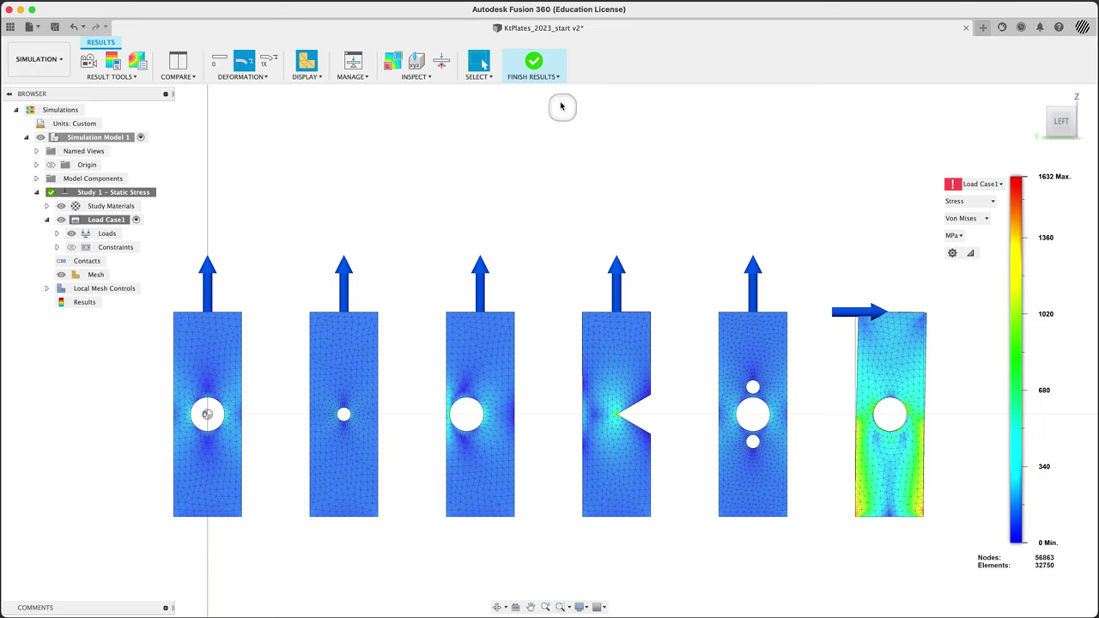
Finish results and set Adaptive Mesh Refinement to Medium in the study settings
left_click(533, 61)
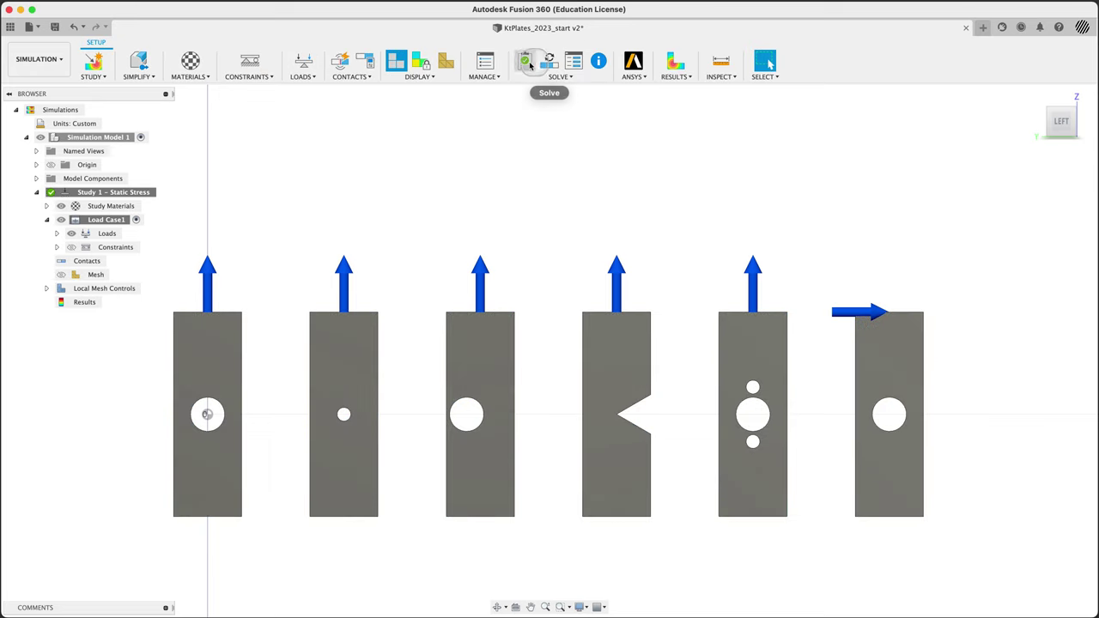
left_click(490, 62)
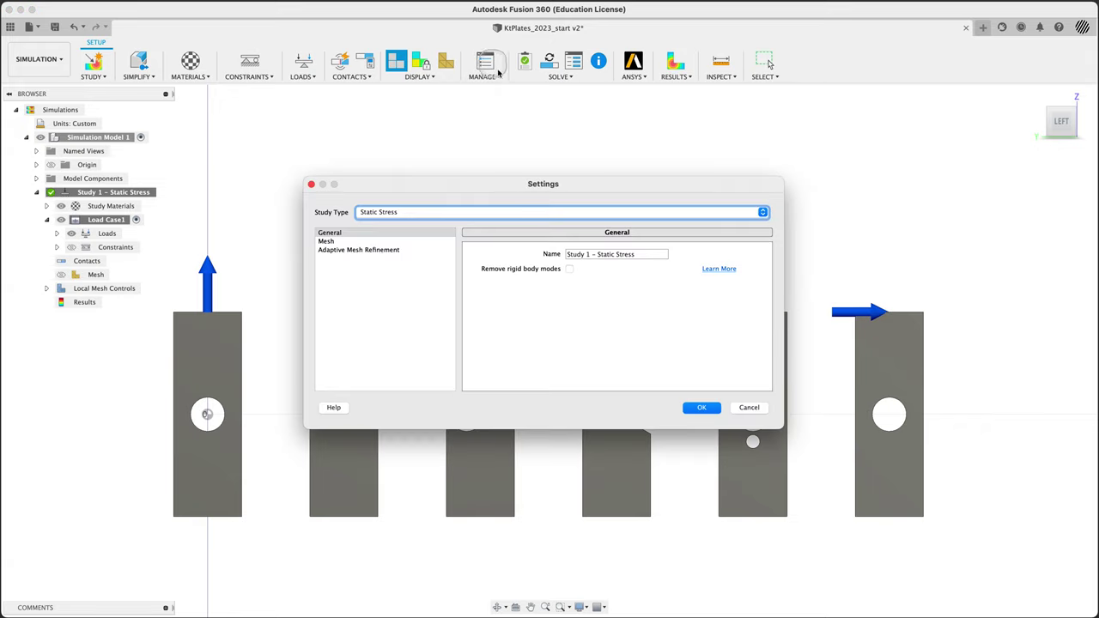
left_click(377, 250)
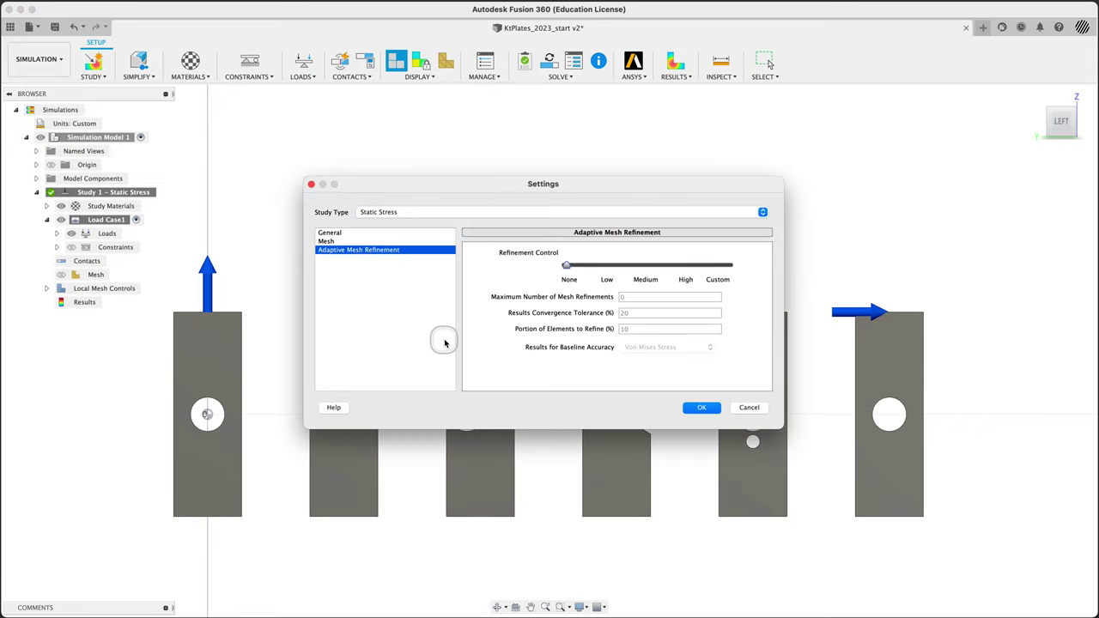
left_click(648, 268)
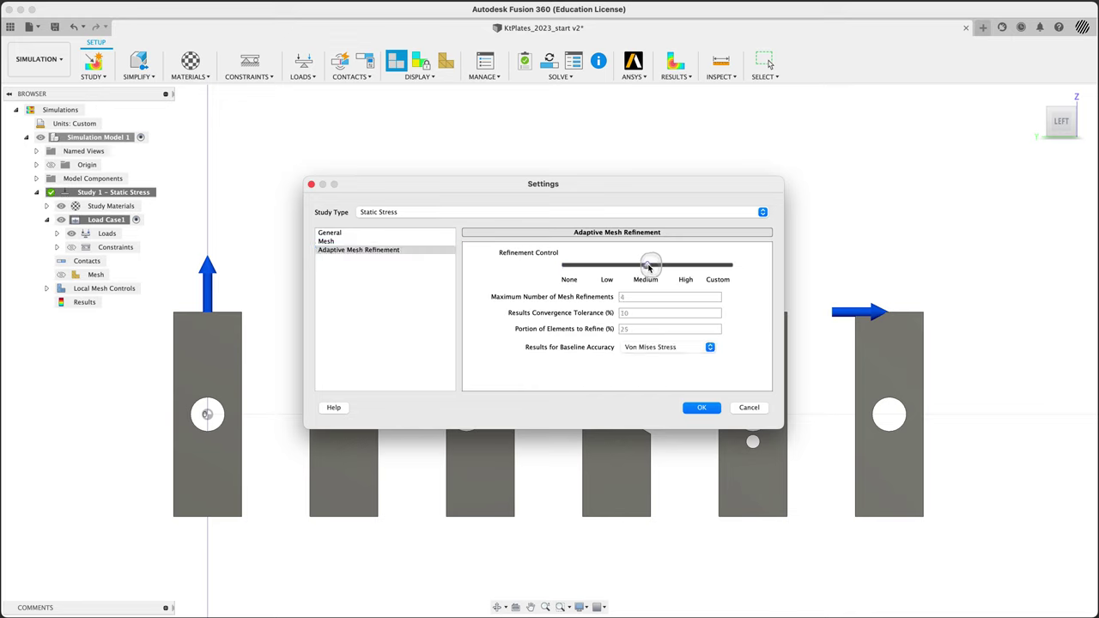
Keep Von Mises Stress as the baseline accuracy result and leave refinement at Medium
left_click(670, 347)
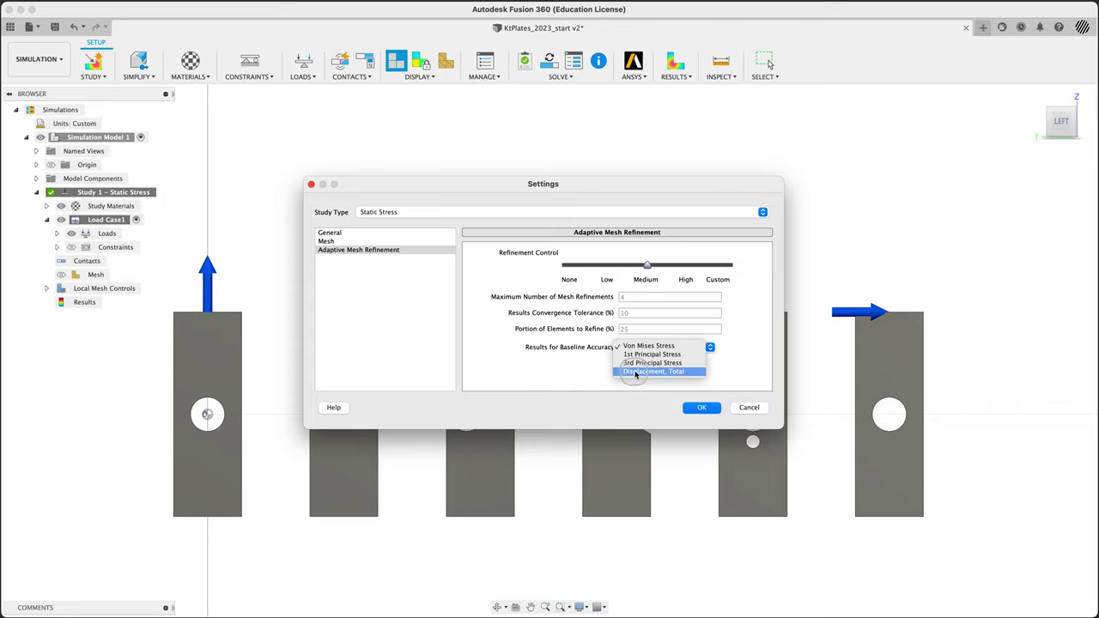
left_click(573, 375)
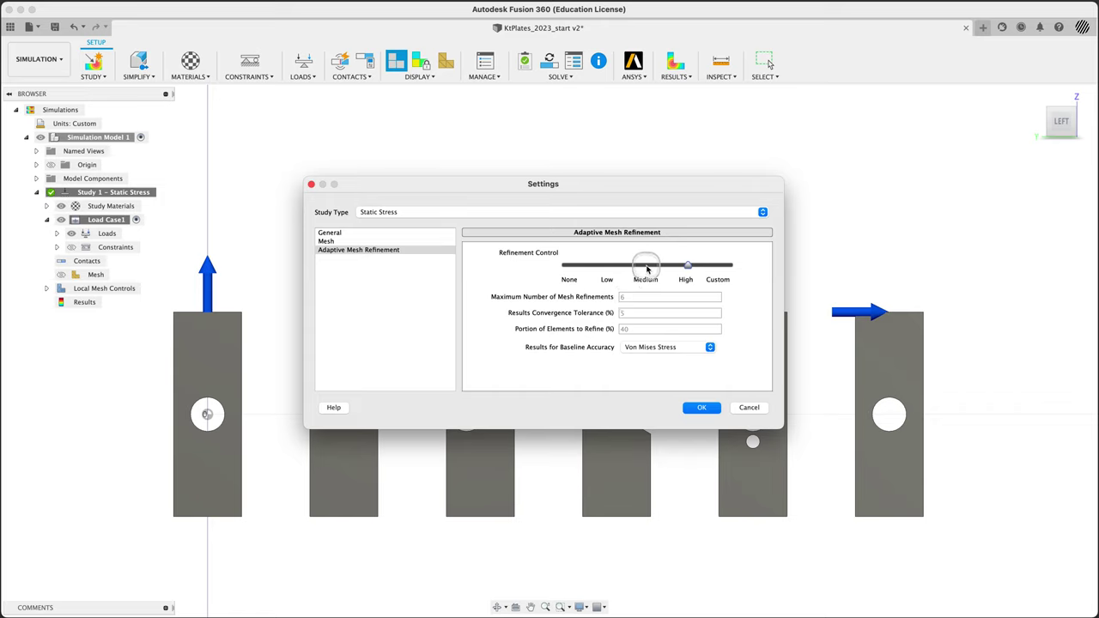
left_click(647, 267)
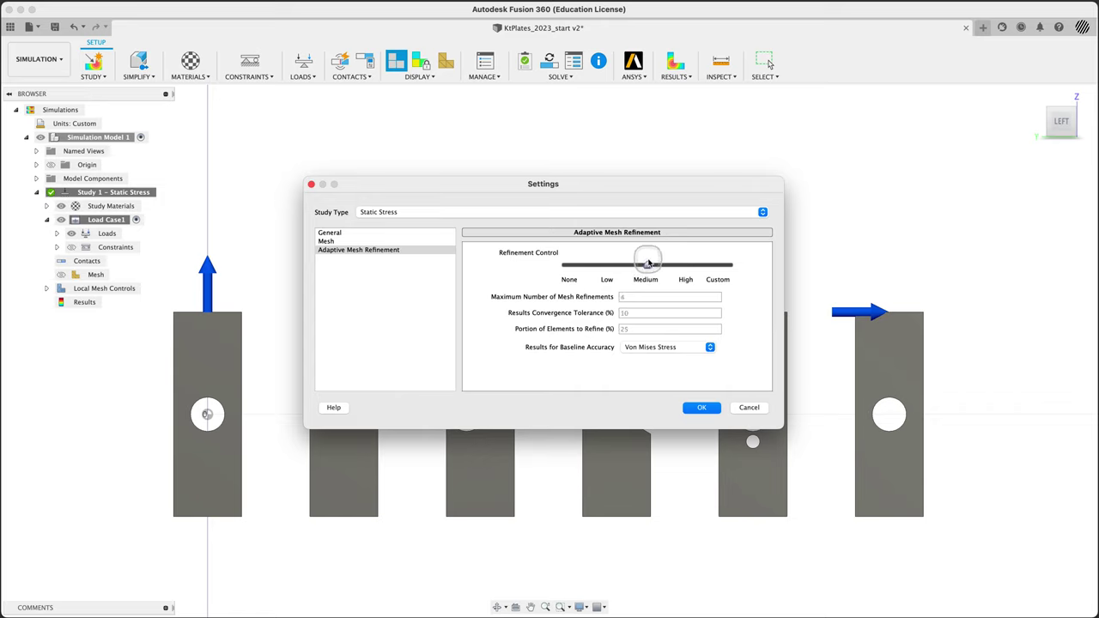
left_click(610, 267)
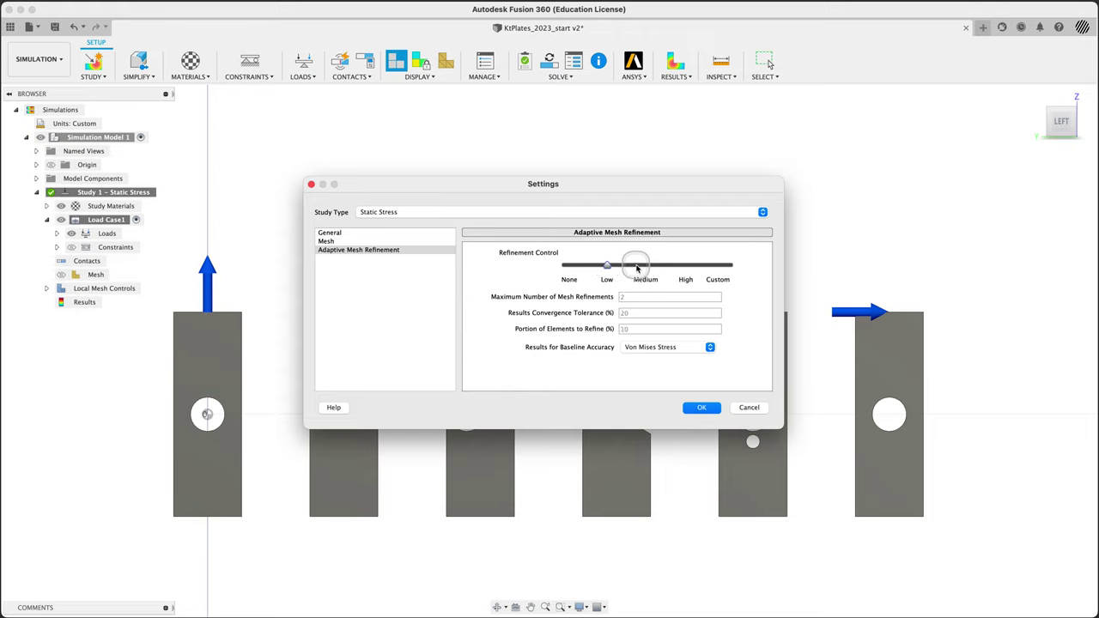
left_click(646, 267)
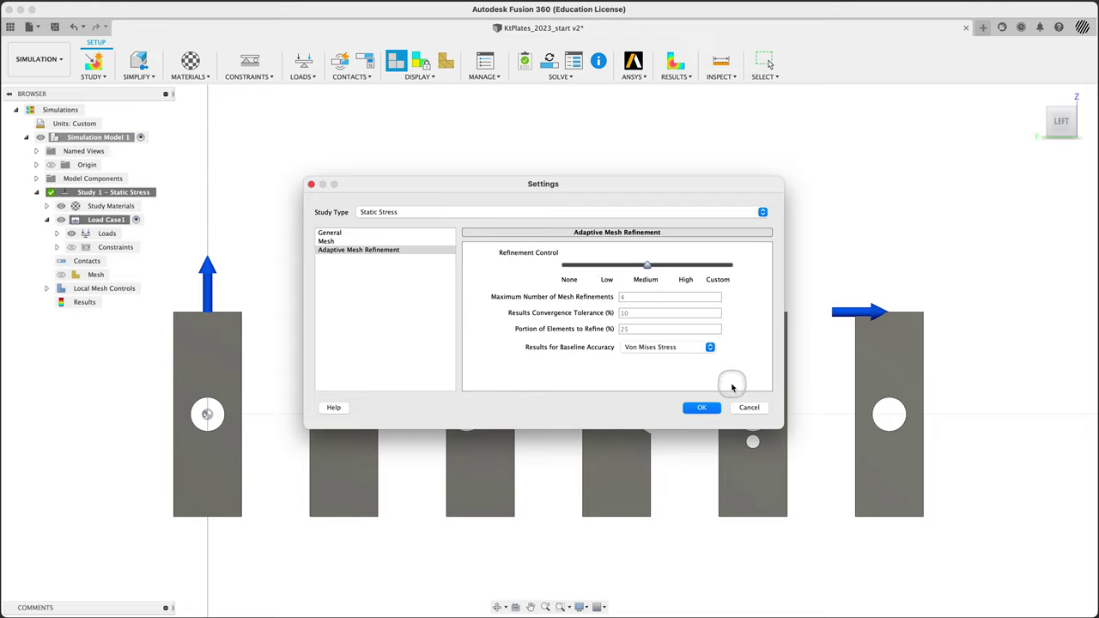
Review the Mesh and advanced mesh settings, cancel, and close the KtPlates_2023_start v2 design
left_click(335, 241)
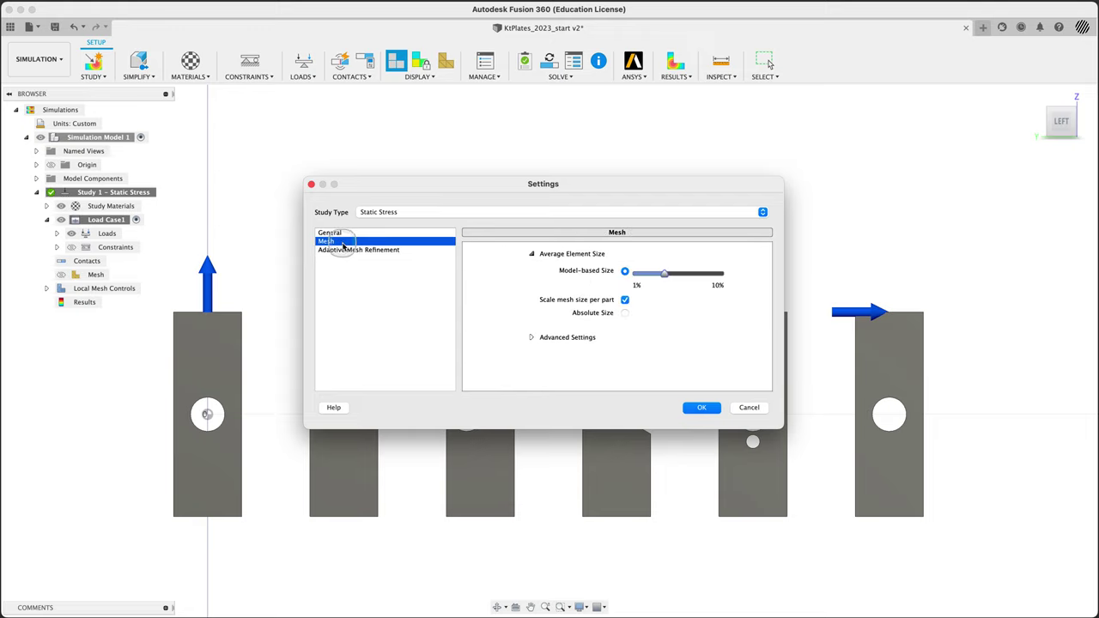
left_click(531, 338)
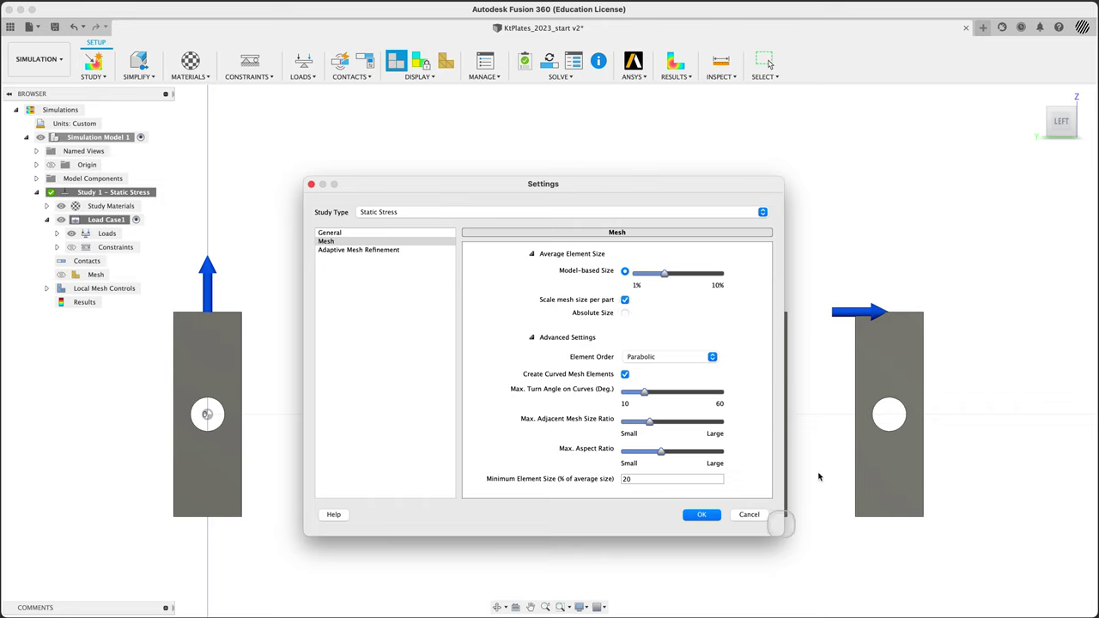
left_click(747, 515)
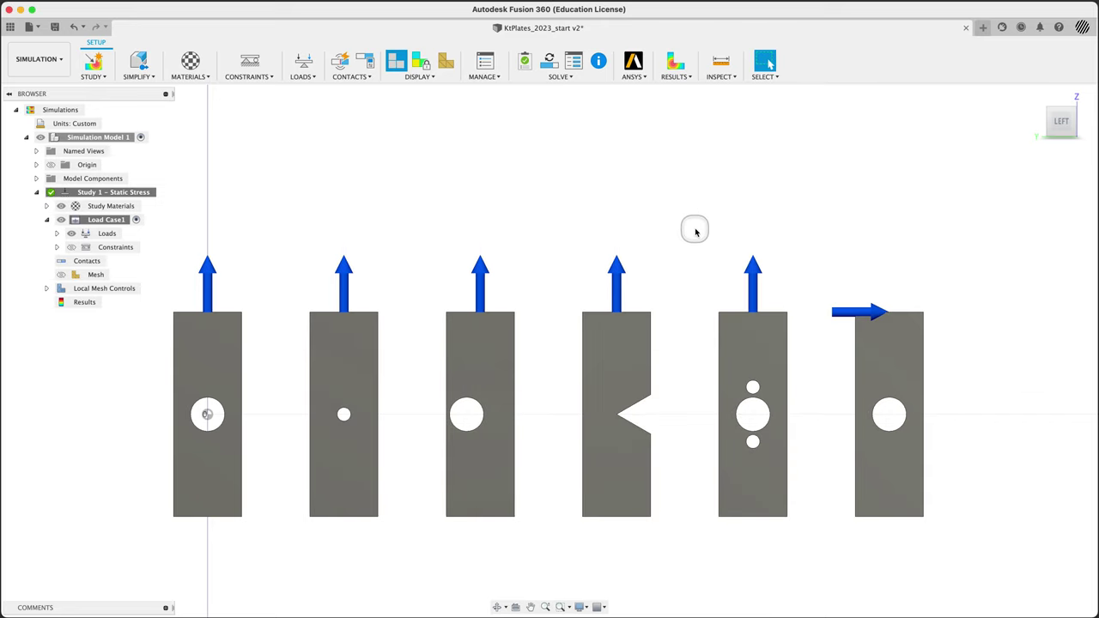
left_click(967, 30)
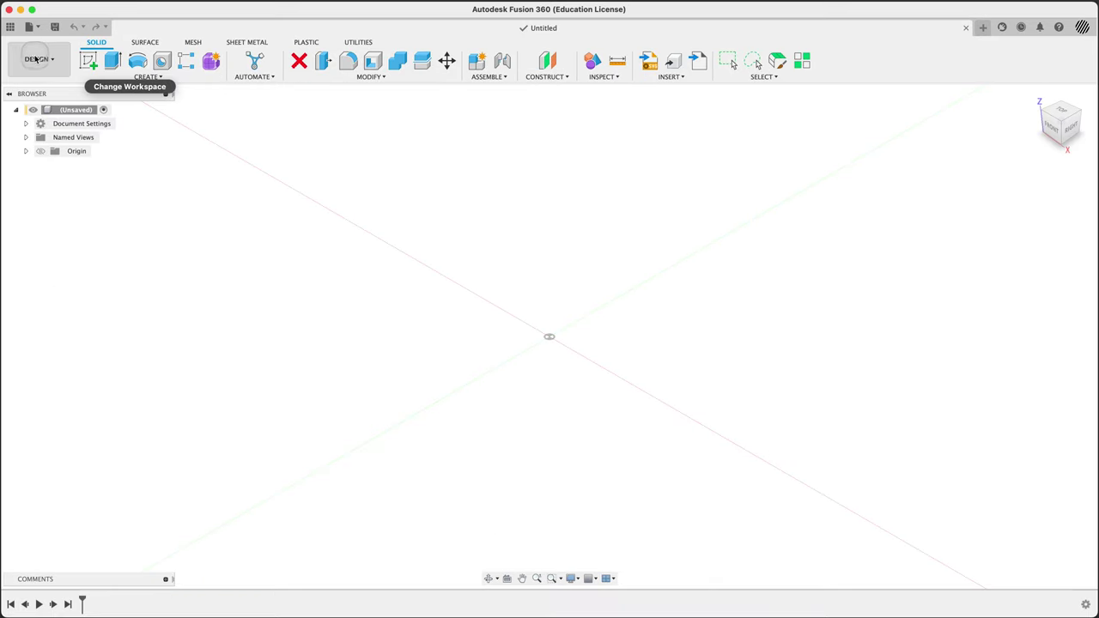